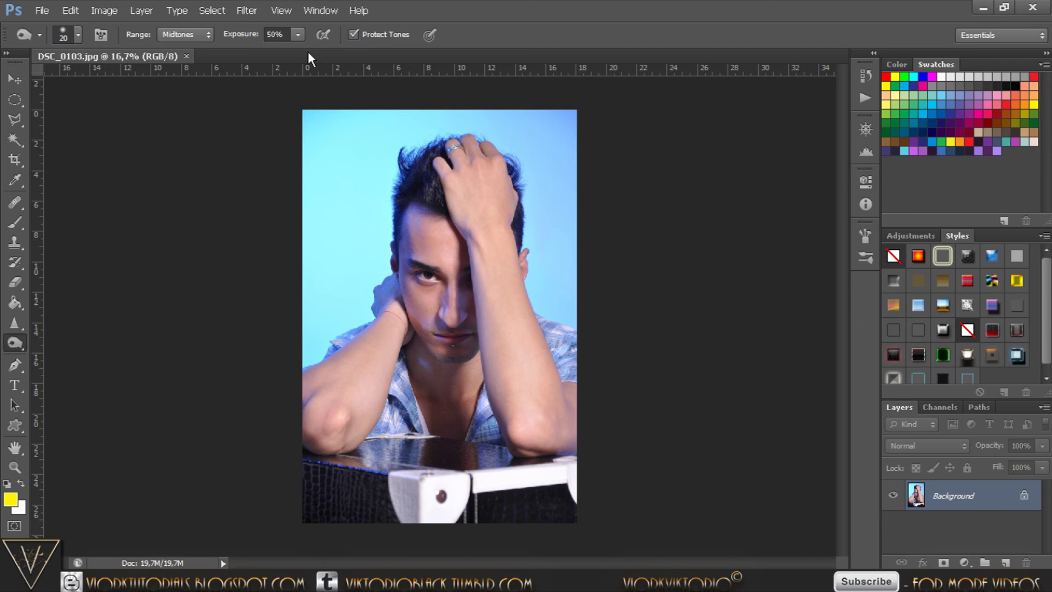
Step: Zoom into the DSC_0103.jpg portrait and open the folder of tiger pictures
scroll(401, 165, up, 2)
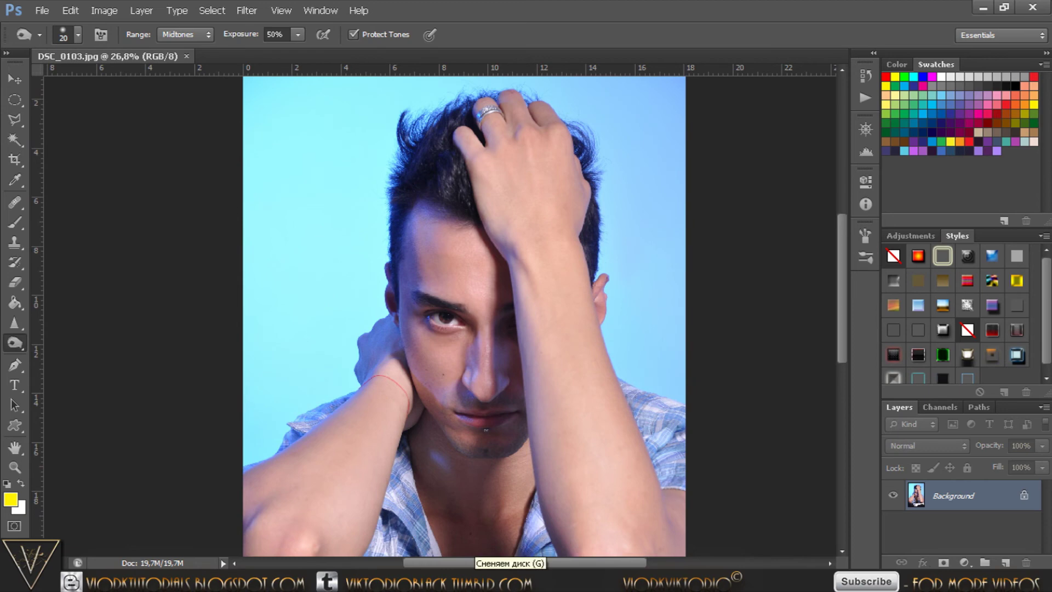
click(510, 582)
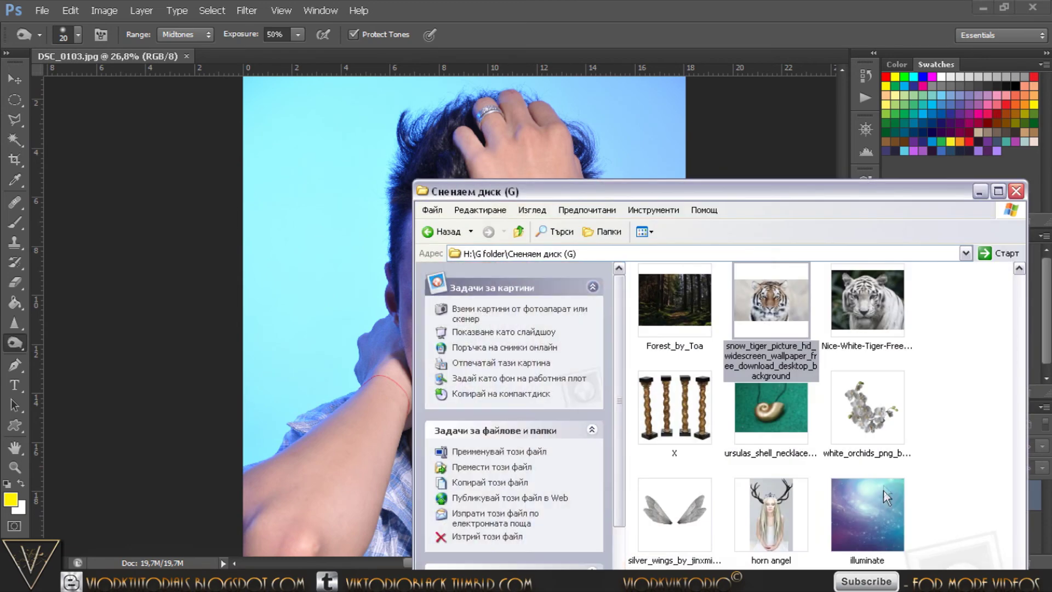
Step: Place the snow tiger photo at 42% opacity and move it over the man's face
drag(804, 314, 356, 322)
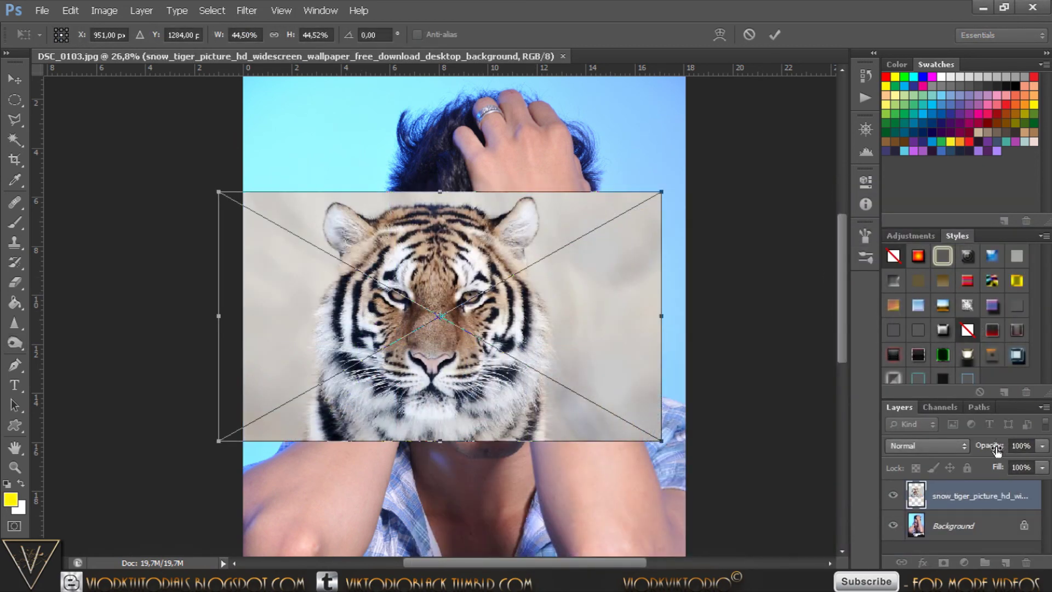
drag(990, 446, 968, 445)
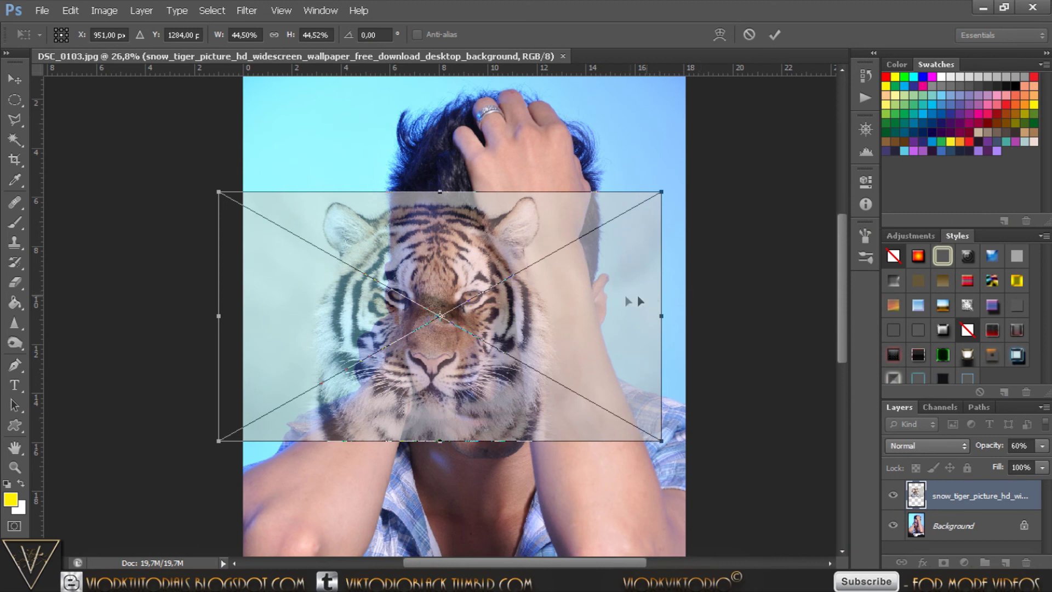
drag(992, 449, 982, 449)
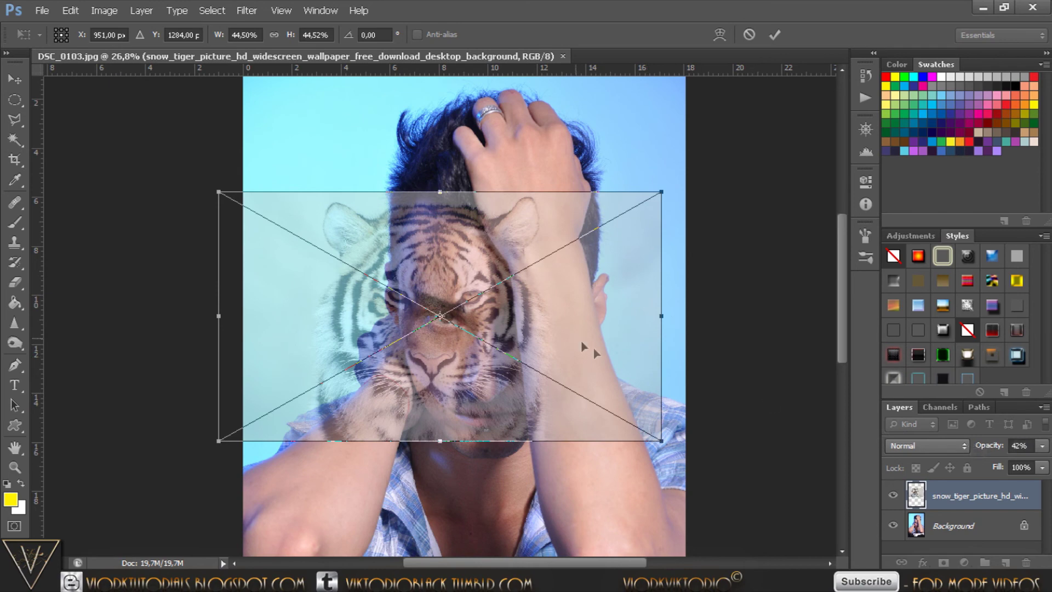
drag(576, 343, 629, 365)
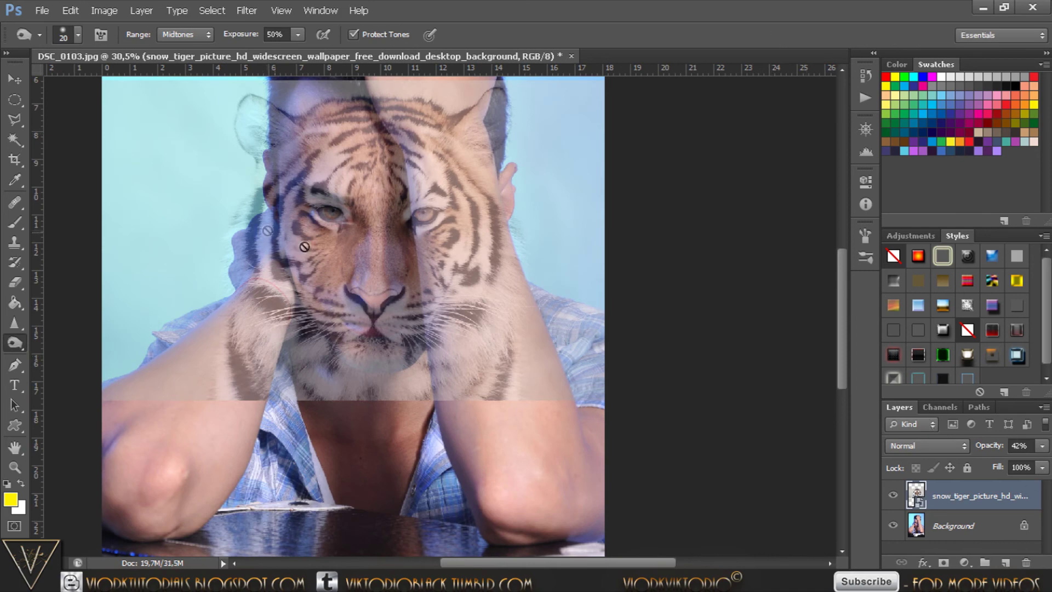
Step: Restore the tiger layer to 100% opacity, duplicate it, and hide the lower copy
click(988, 450)
text(100)
key(Return)
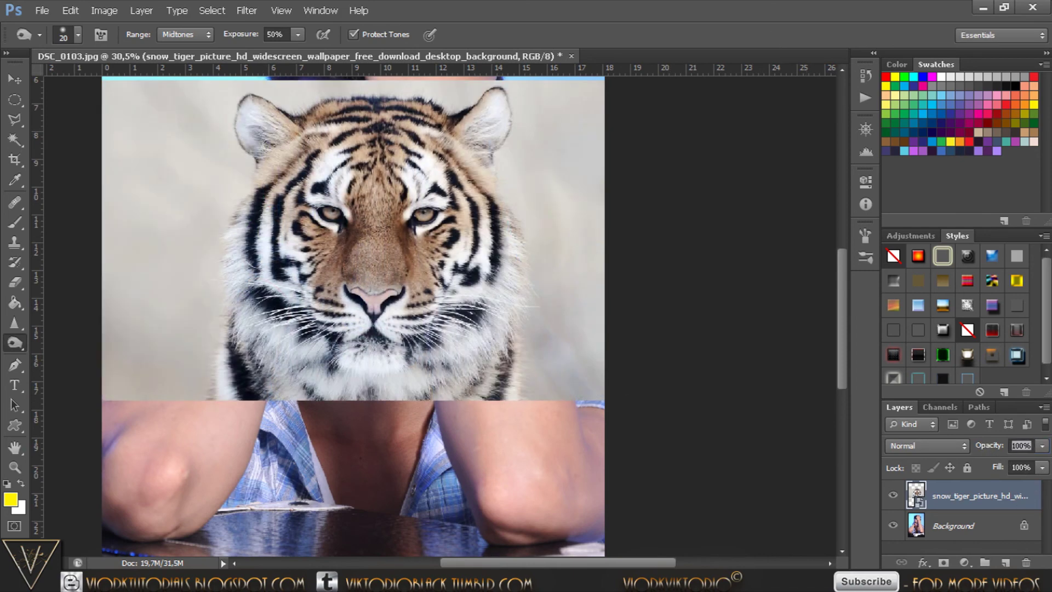
click(993, 499)
drag(979, 495, 1005, 562)
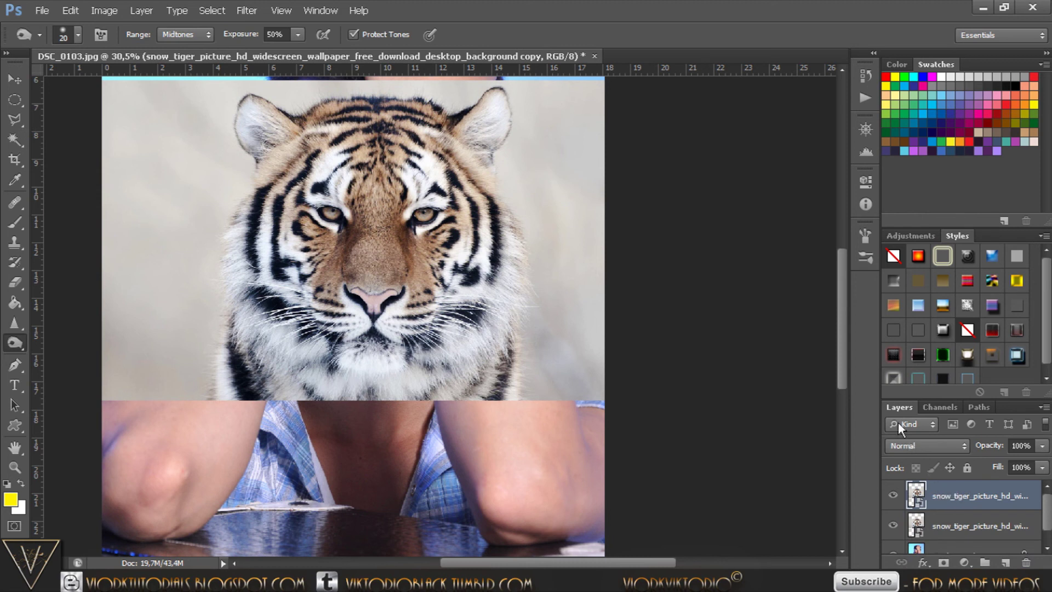
click(893, 526)
Step: Fade the top tiger copy to about 27% and nudge it up to align the eyes
drag(988, 453, 948, 453)
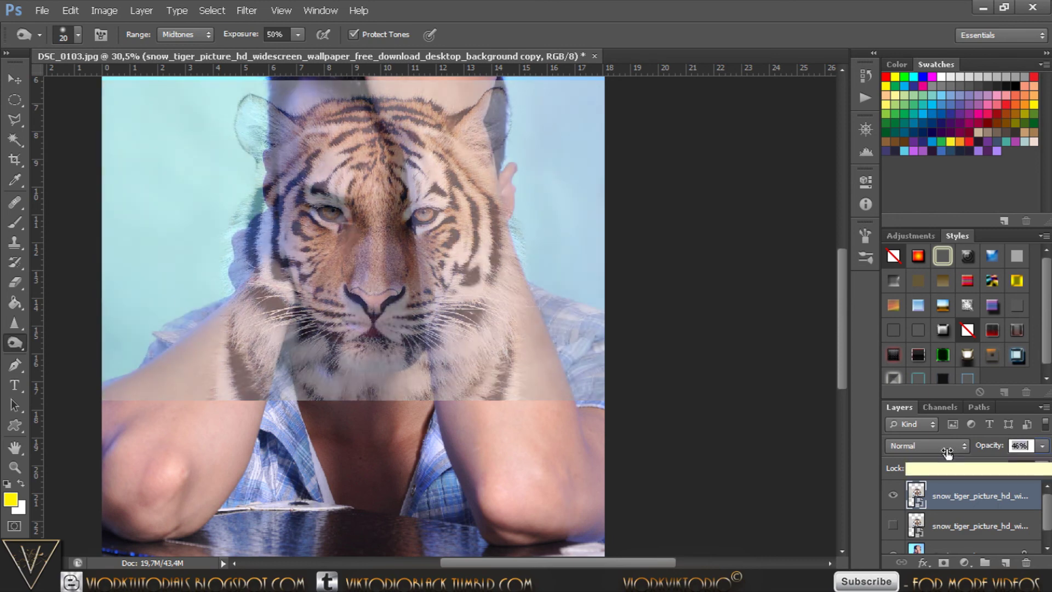
drag(948, 452, 948, 453)
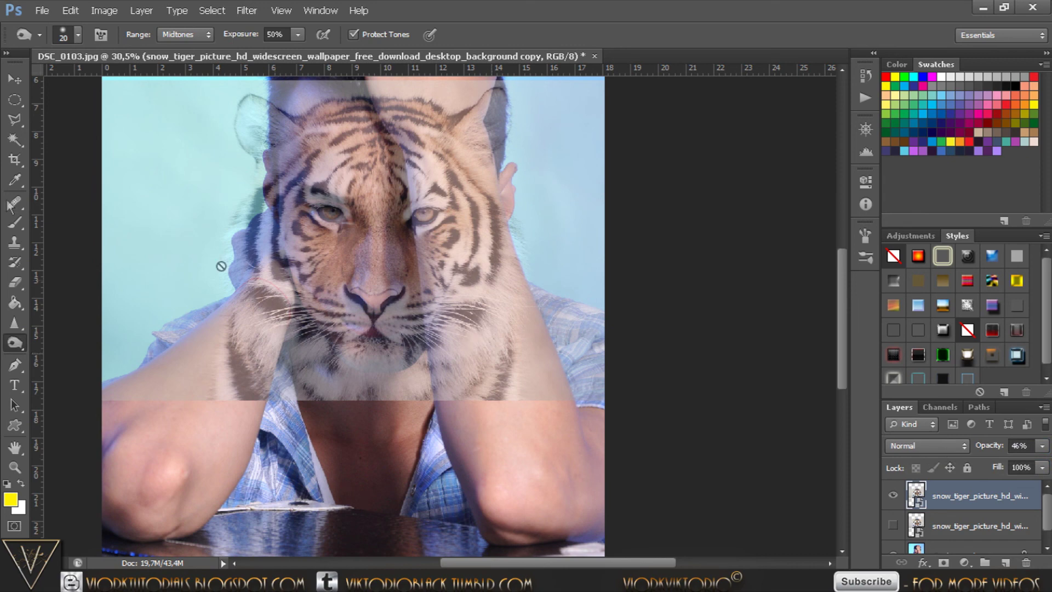
drag(989, 448, 975, 449)
key(v)
scroll(376, 274, up, 5)
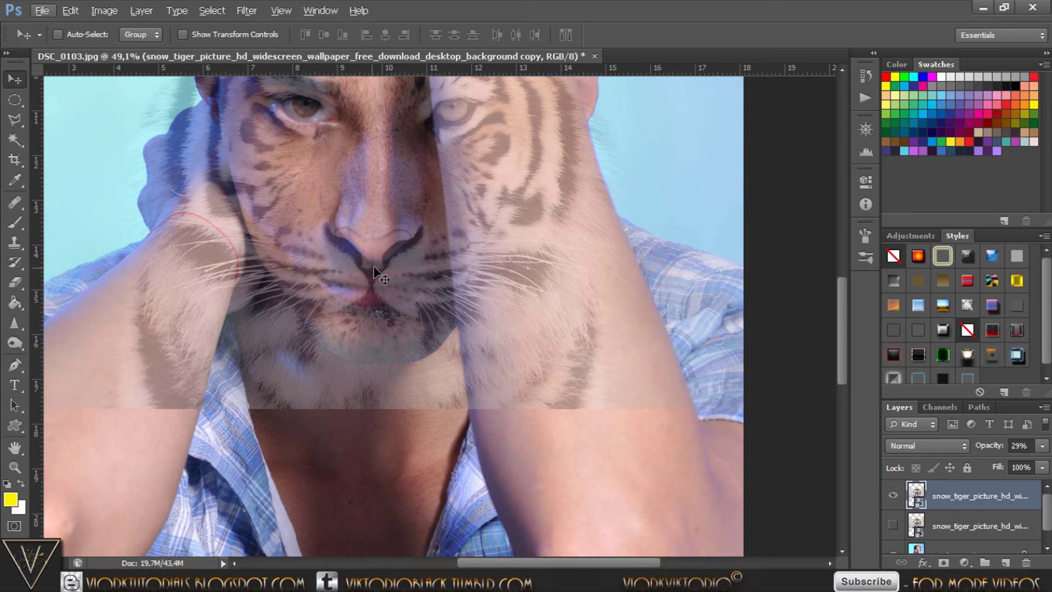
drag(373, 264, 375, 265)
drag(374, 263, 373, 260)
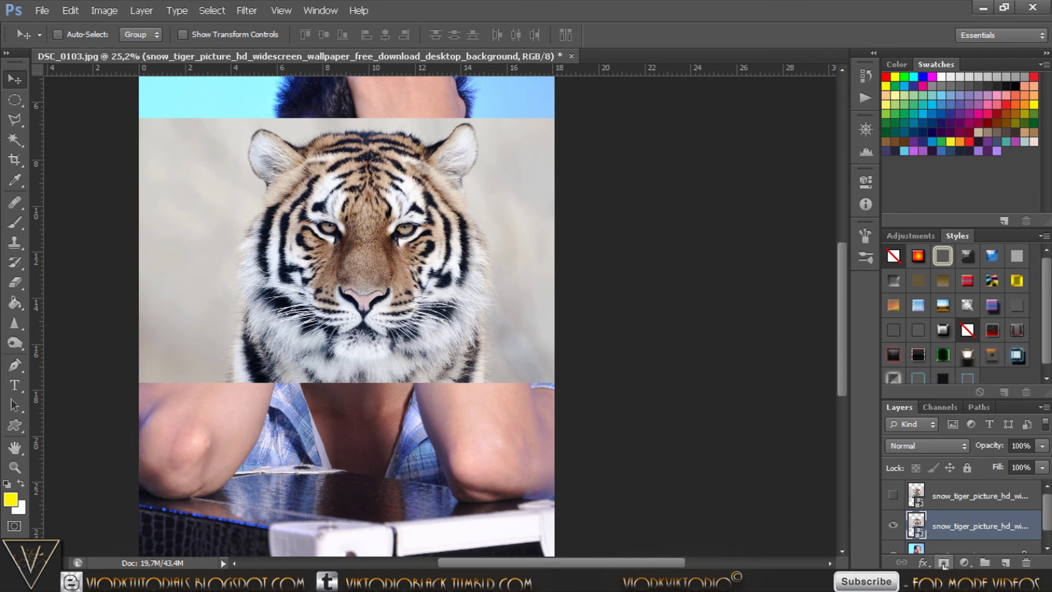
Step: Add an inverted hide-all mask to the lower tiger layer and set a white 90 px brush
click(944, 564)
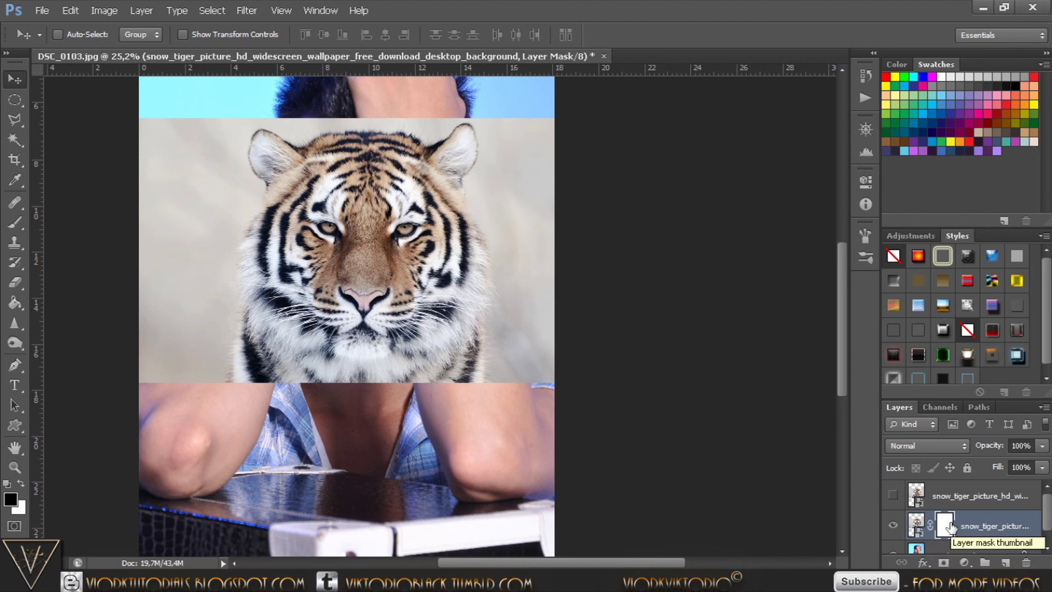
drag(950, 528, 952, 530)
key(ctrl+i)
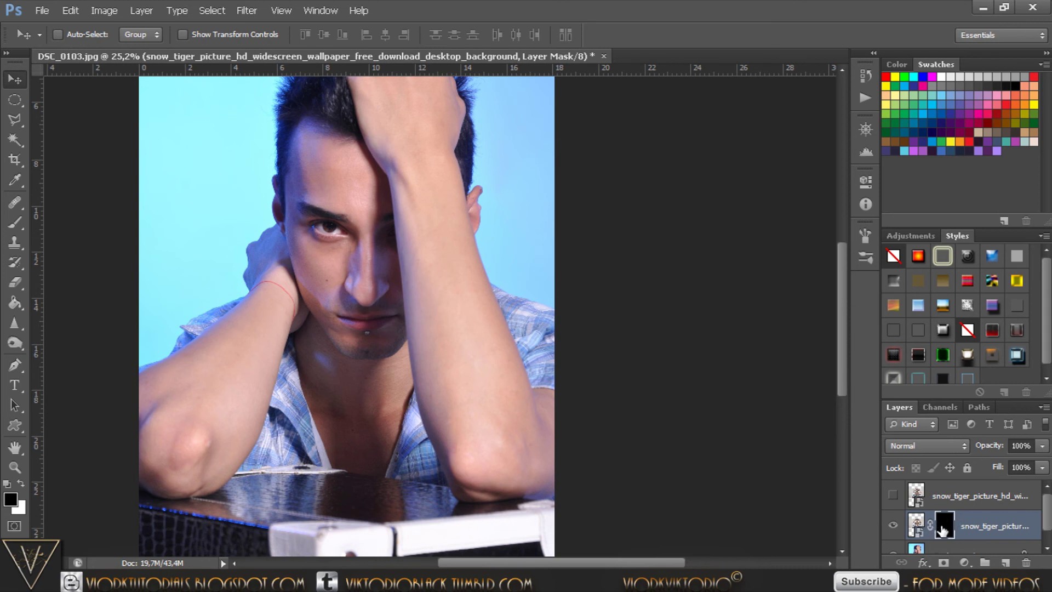
click(21, 484)
click(15, 222)
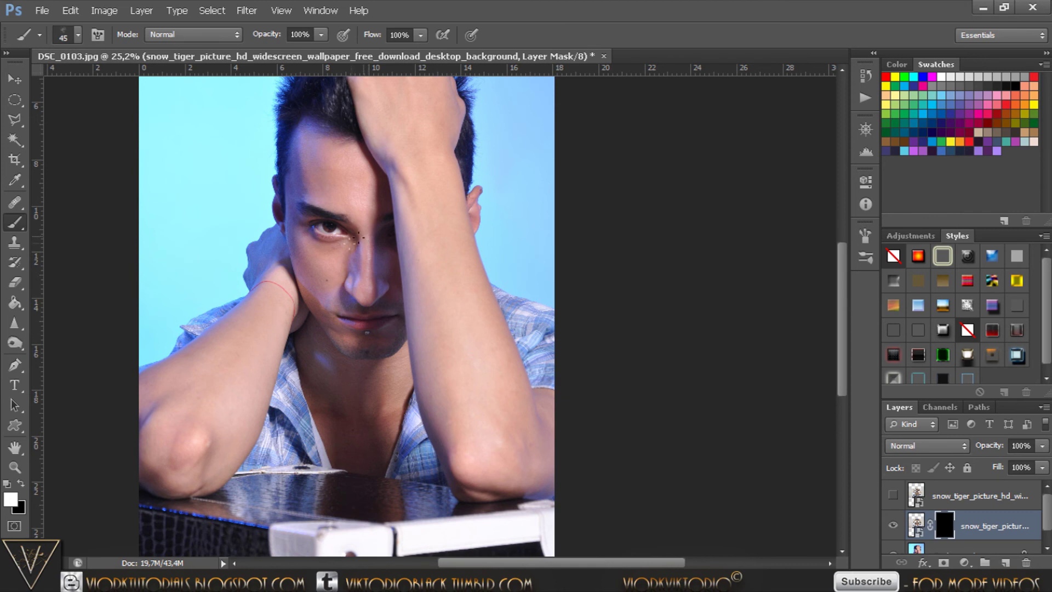
right_click(336, 270)
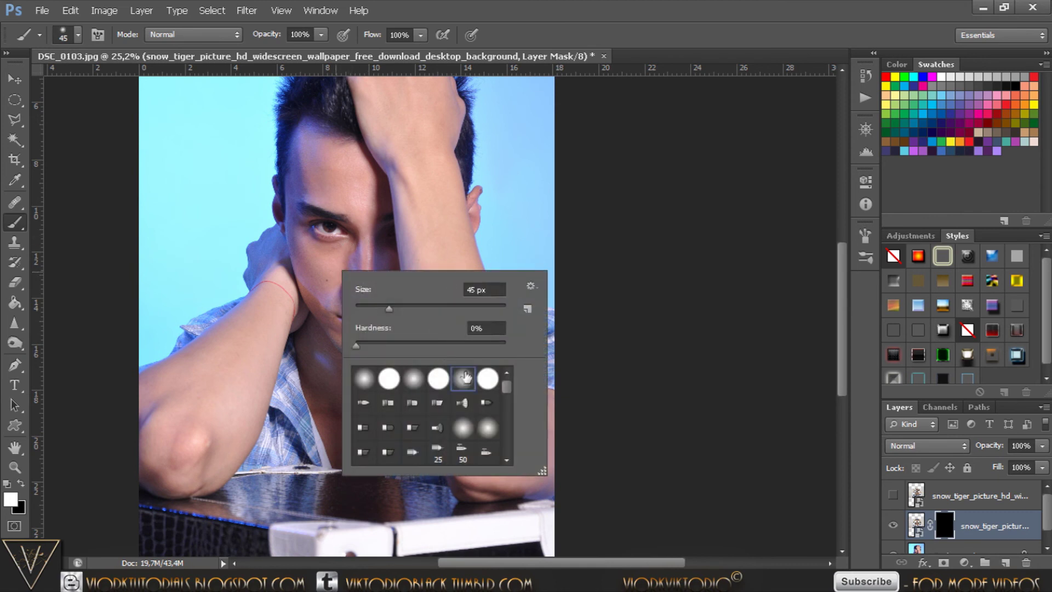
key(Return)
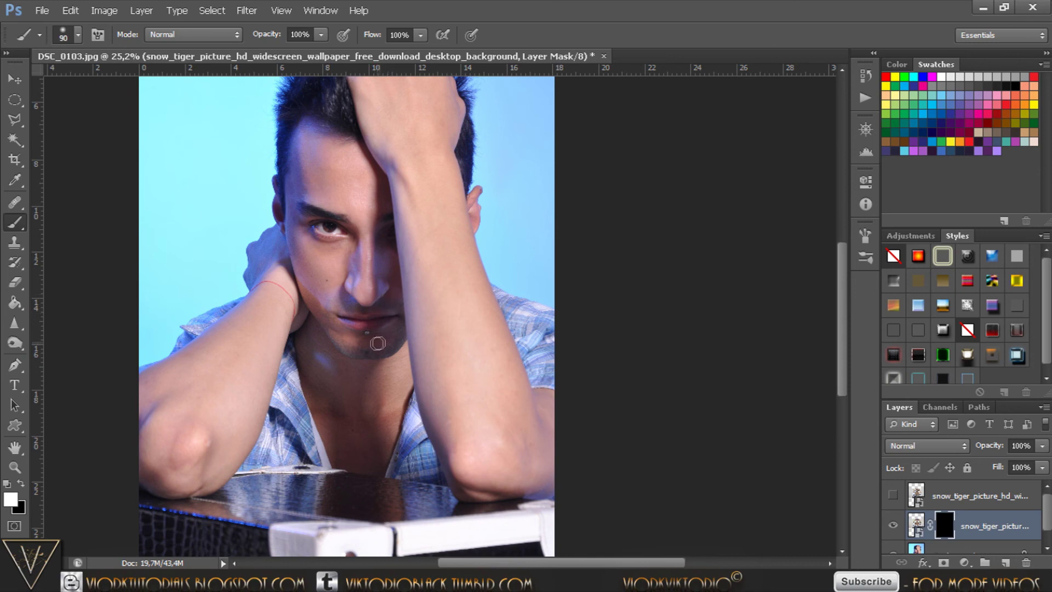
scroll(377, 344, up, 1)
scroll(375, 329, up, 1)
scroll(367, 299, up, 1)
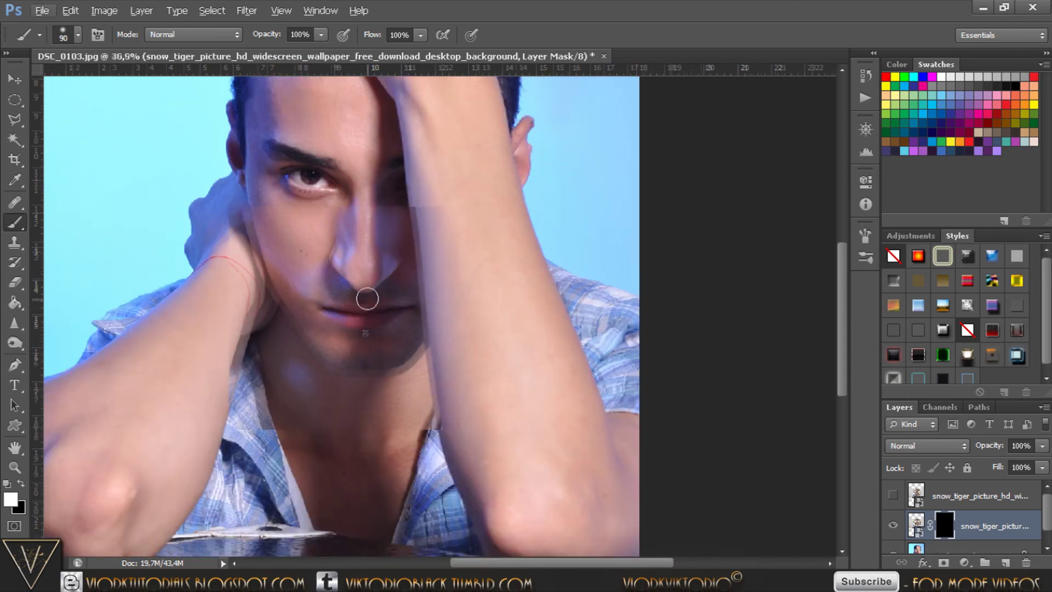
scroll(367, 295, up, 1)
scroll(366, 304, up, 1)
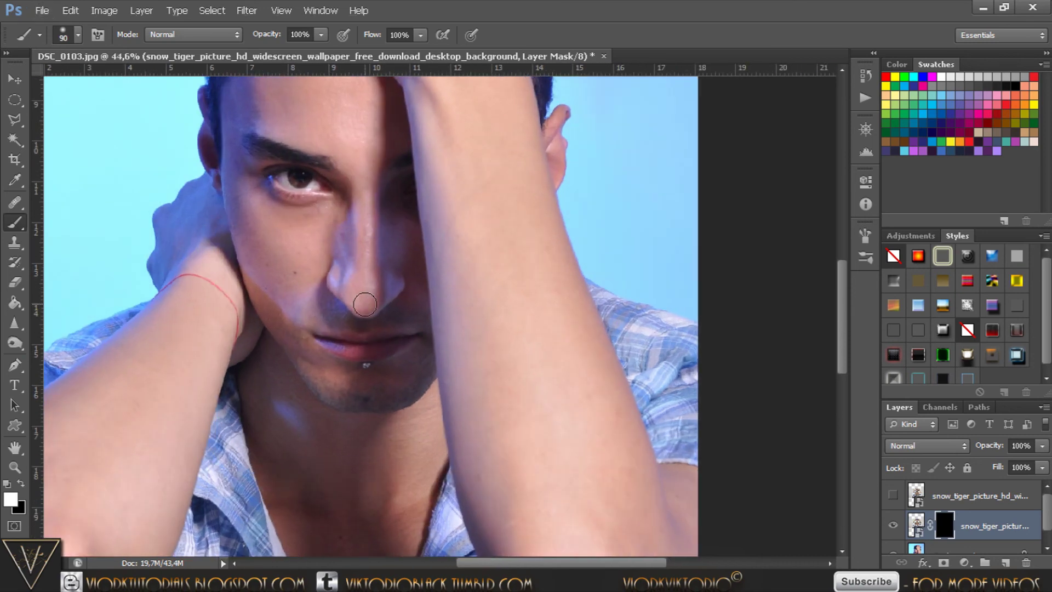
Step: Paint the tiger eye and surrounding fur back in over the raised forearm
mouse_move(401, 182)
mouse_down()
mouse_move(478, 190)
mouse_move(433, 173)
mouse_up()
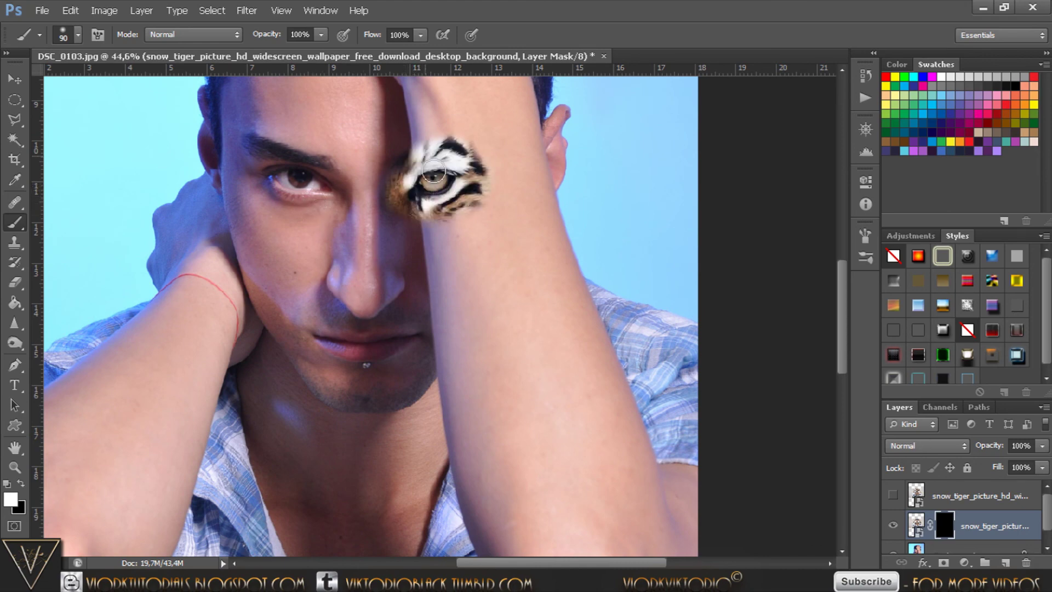
scroll(433, 174, up, 3)
mouse_move(416, 230)
mouse_down()
mouse_move(420, 200)
mouse_move(387, 265)
mouse_up()
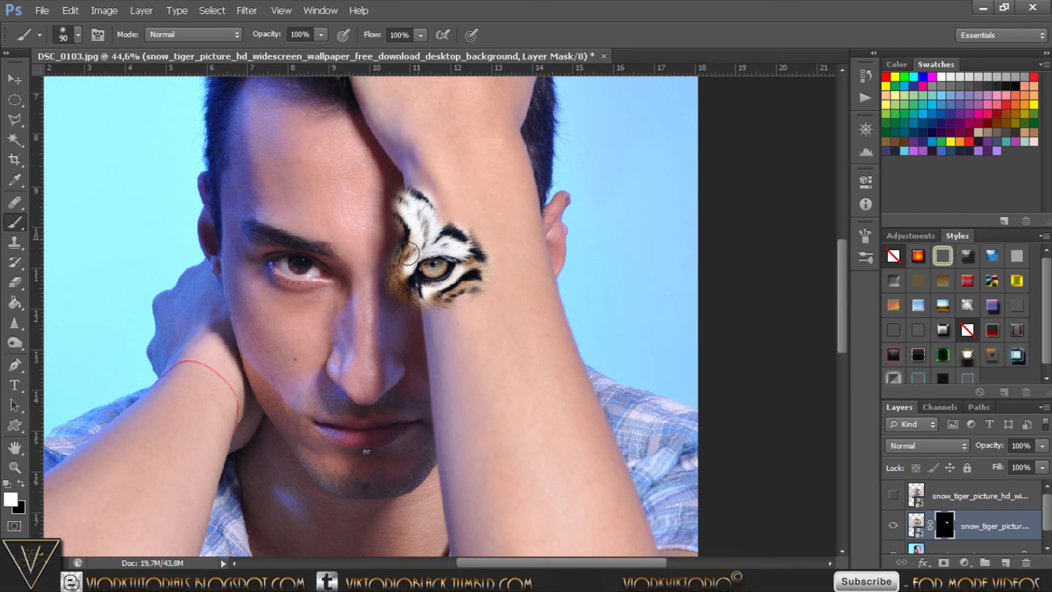
mouse_move(381, 262)
mouse_down()
mouse_move(396, 277)
mouse_move(570, 230)
mouse_up()
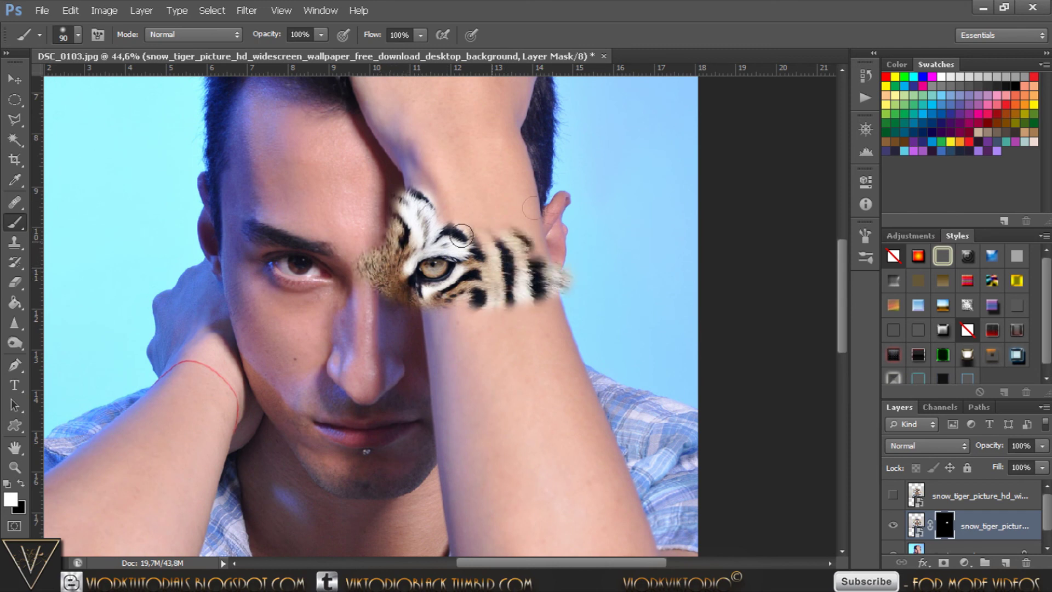
drag(612, 273, 507, 168)
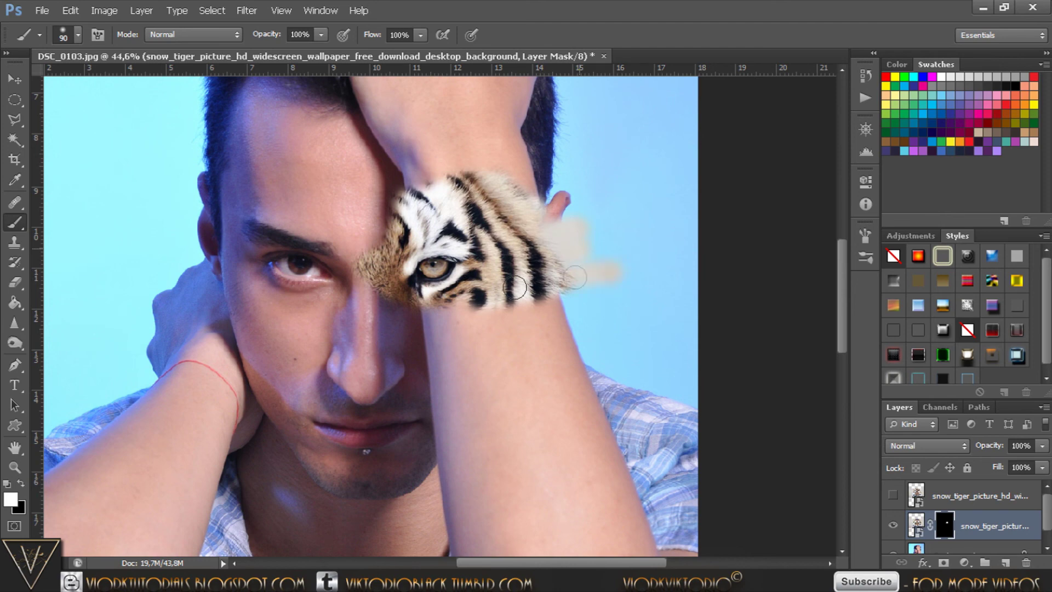
scroll(449, 252, down, 3)
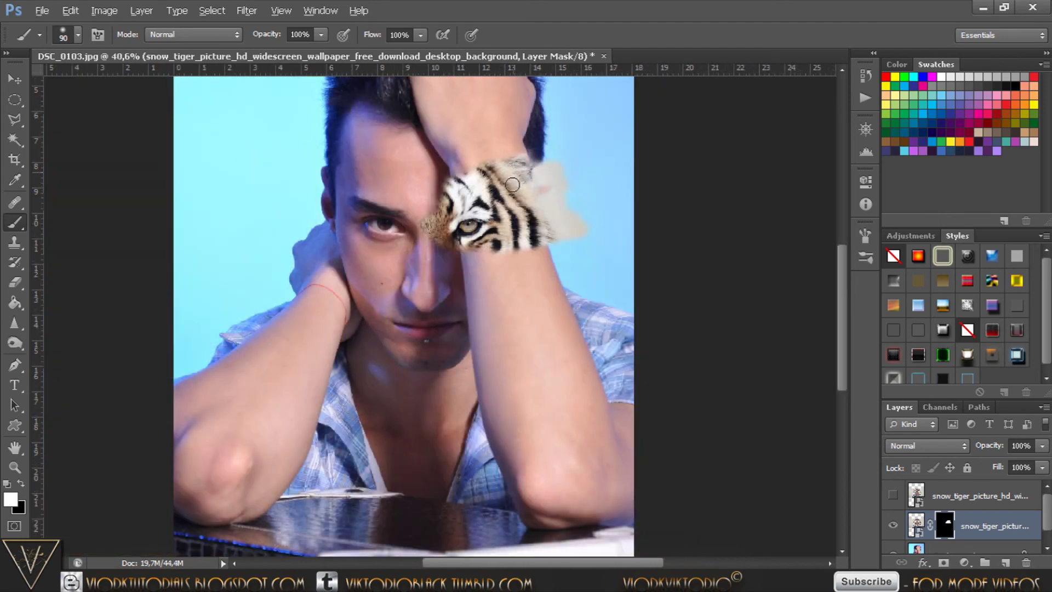
mouse_move(445, 230)
mouse_down()
mouse_move(445, 252)
mouse_move(536, 187)
mouse_move(473, 180)
mouse_move(599, 184)
mouse_move(595, 261)
mouse_move(560, 311)
mouse_move(447, 313)
mouse_move(463, 356)
mouse_move(438, 329)
mouse_move(524, 359)
mouse_up()
Step: Hide the lower tiger's fur over the nose, then give the top tiger layer an inverted mask
key(x)
drag(439, 366, 431, 347)
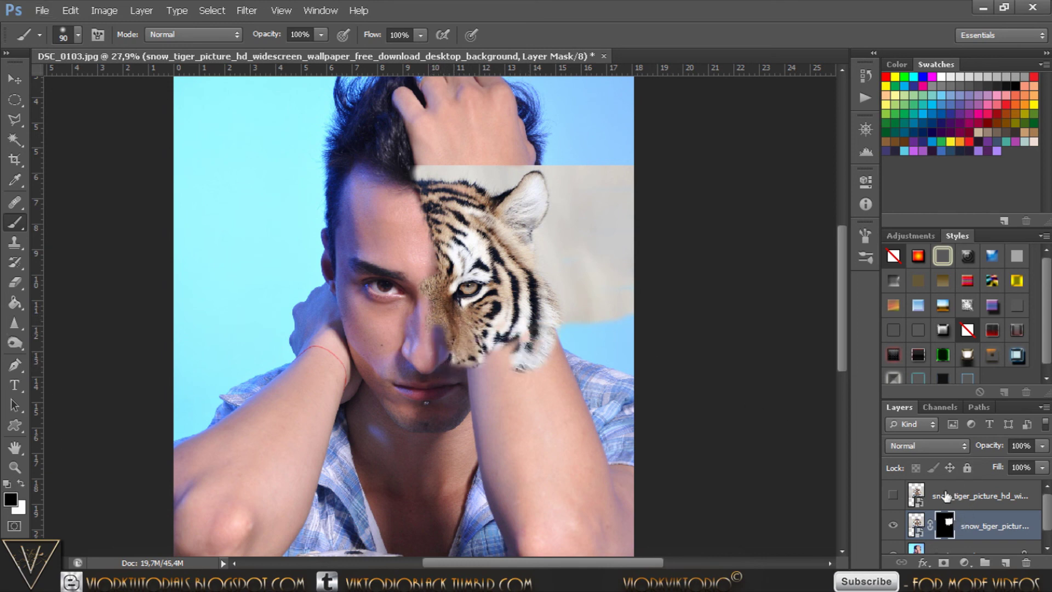
click(894, 496)
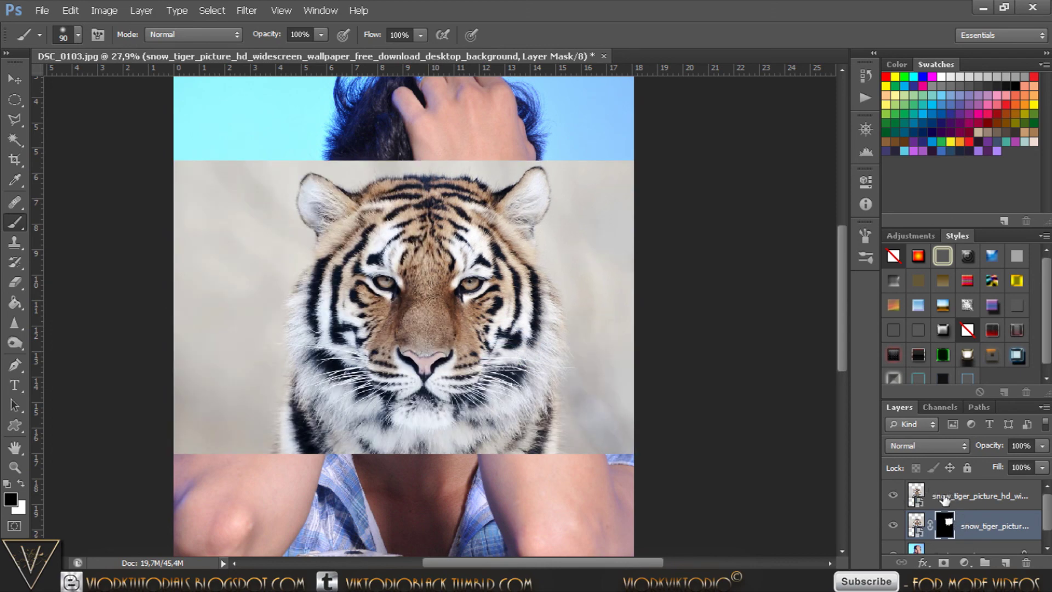
click(944, 498)
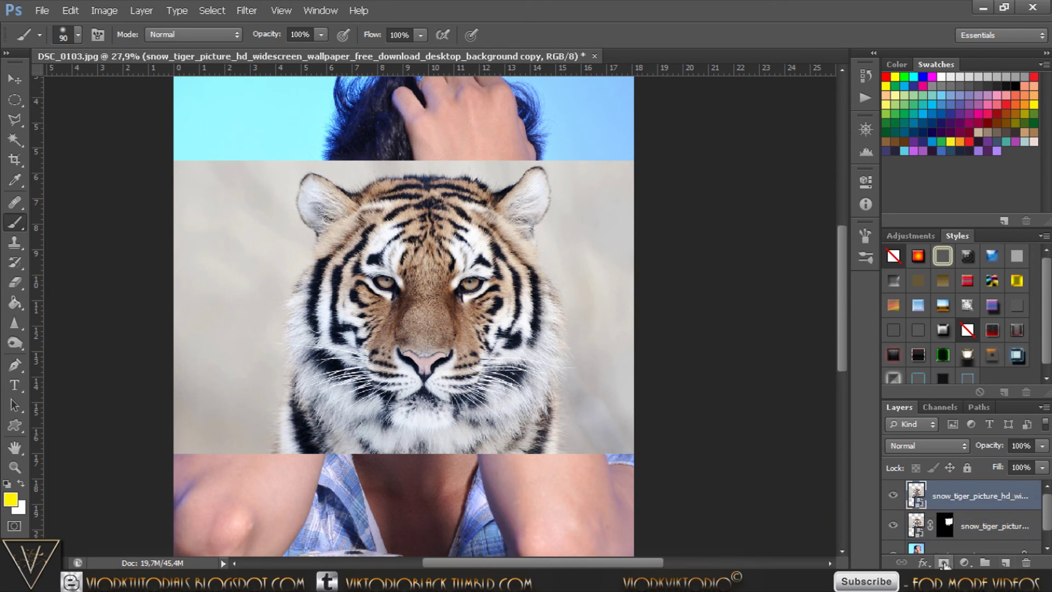
click(944, 563)
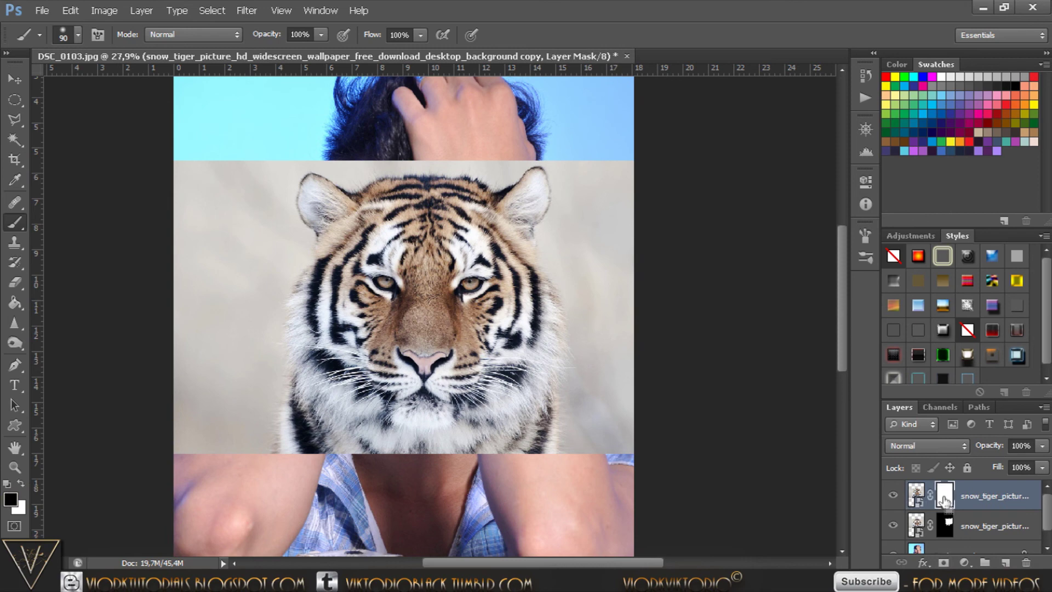
key(ctrl+i)
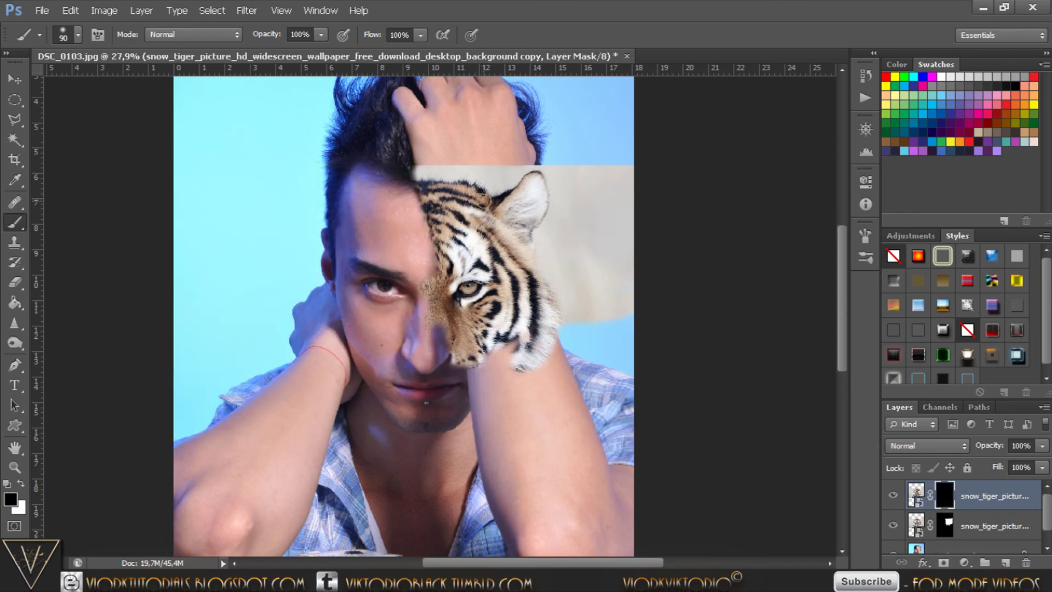
click(21, 485)
Step: Paint in the tiger's nose, muzzle, whiskers and chin fur over the lower face
mouse_move(435, 359)
mouse_down()
mouse_move(401, 348)
mouse_move(442, 334)
mouse_up()
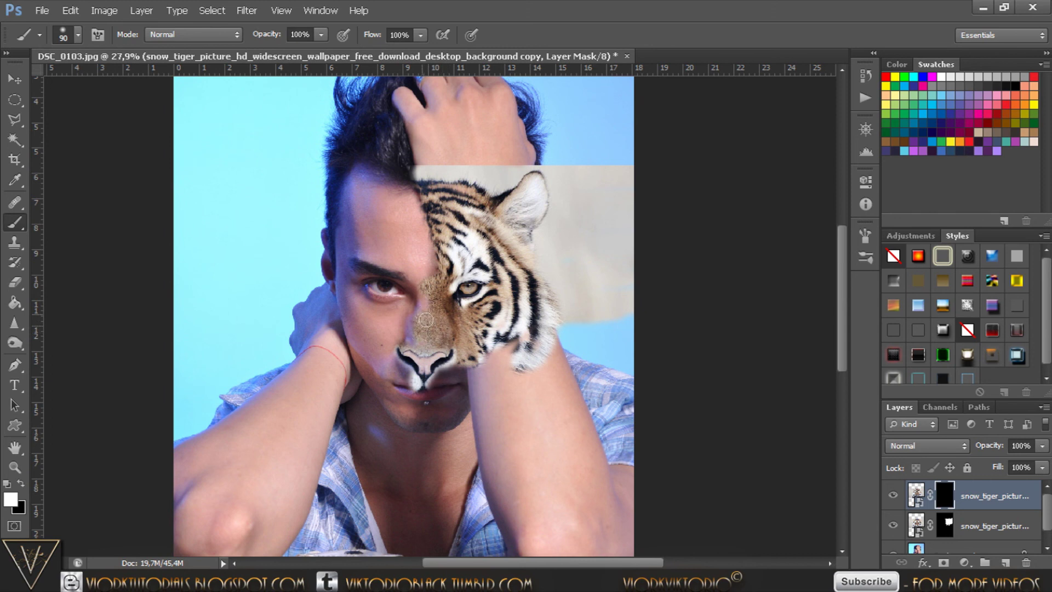
drag(409, 332, 423, 298)
mouse_move(436, 373)
mouse_down()
mouse_move(449, 400)
mouse_move(425, 385)
mouse_move(490, 345)
mouse_move(529, 351)
mouse_up()
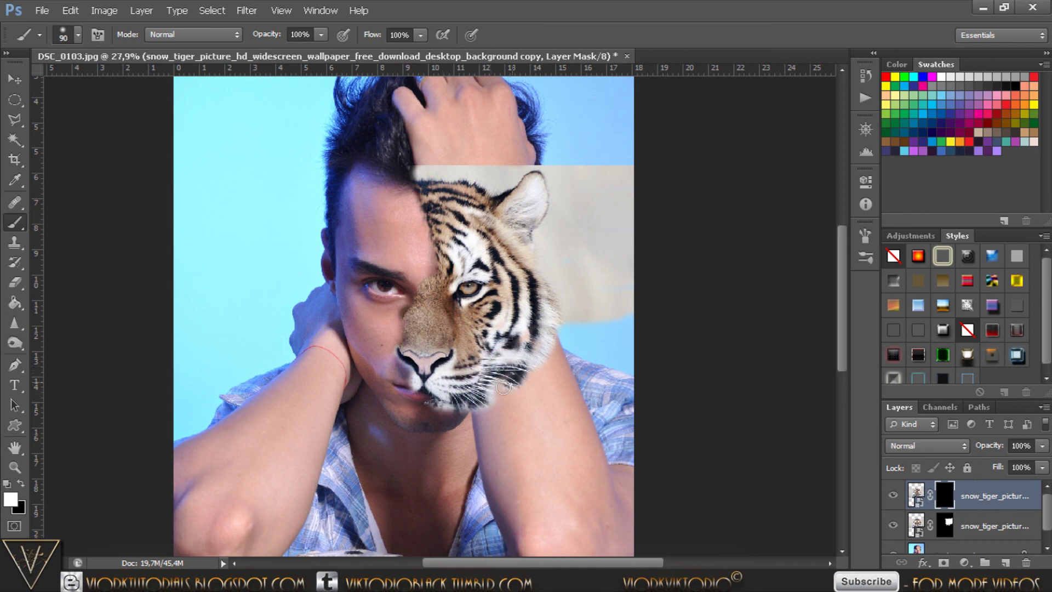
drag(493, 384, 480, 412)
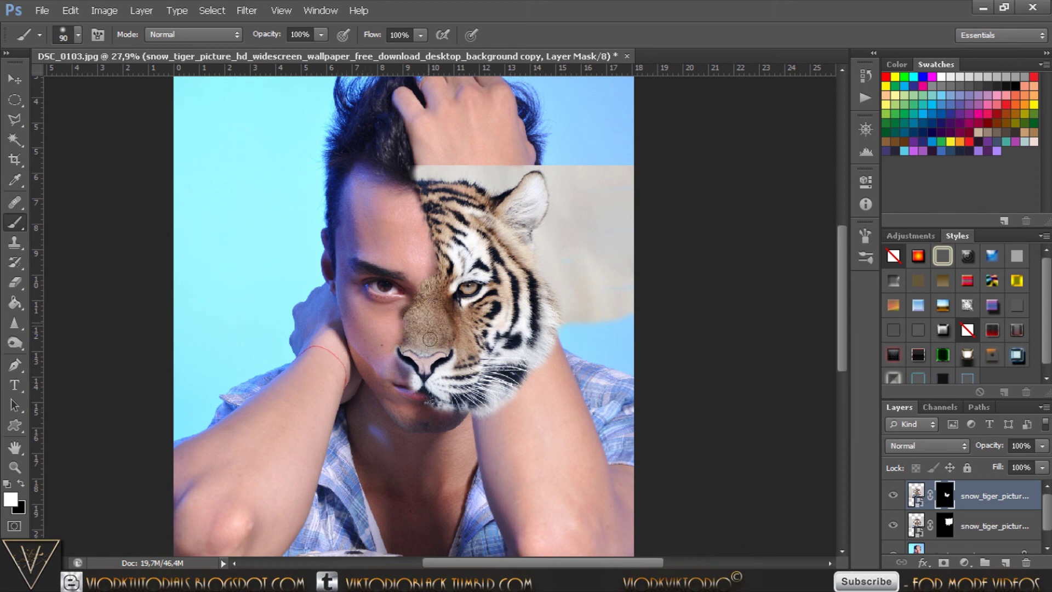
drag(449, 399, 459, 409)
mouse_move(444, 398)
mouse_down()
mouse_move(482, 465)
mouse_move(599, 442)
mouse_move(605, 379)
mouse_move(608, 434)
mouse_up()
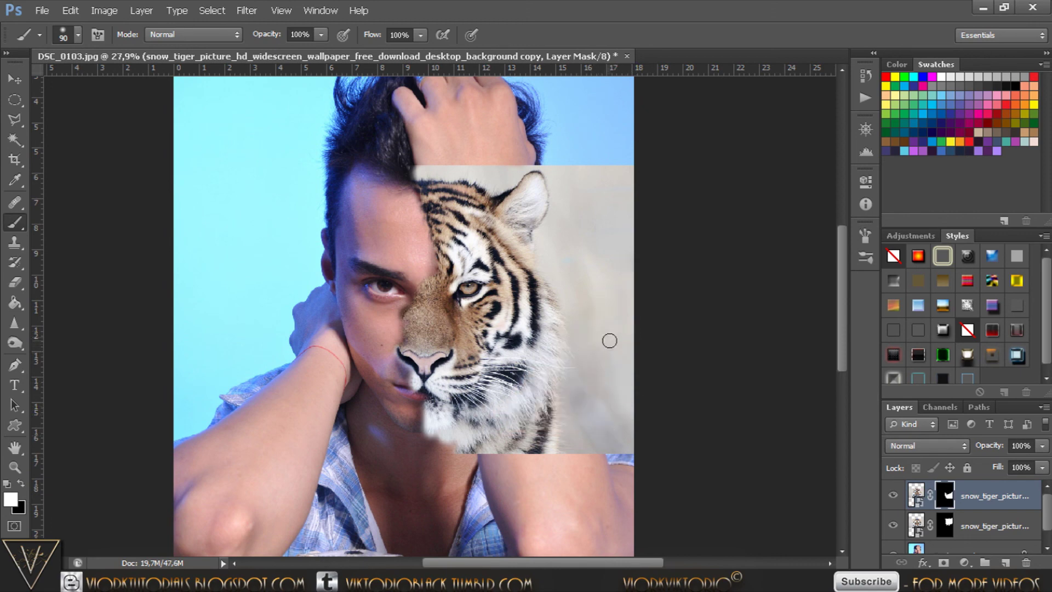
scroll(277, 234, up, 3)
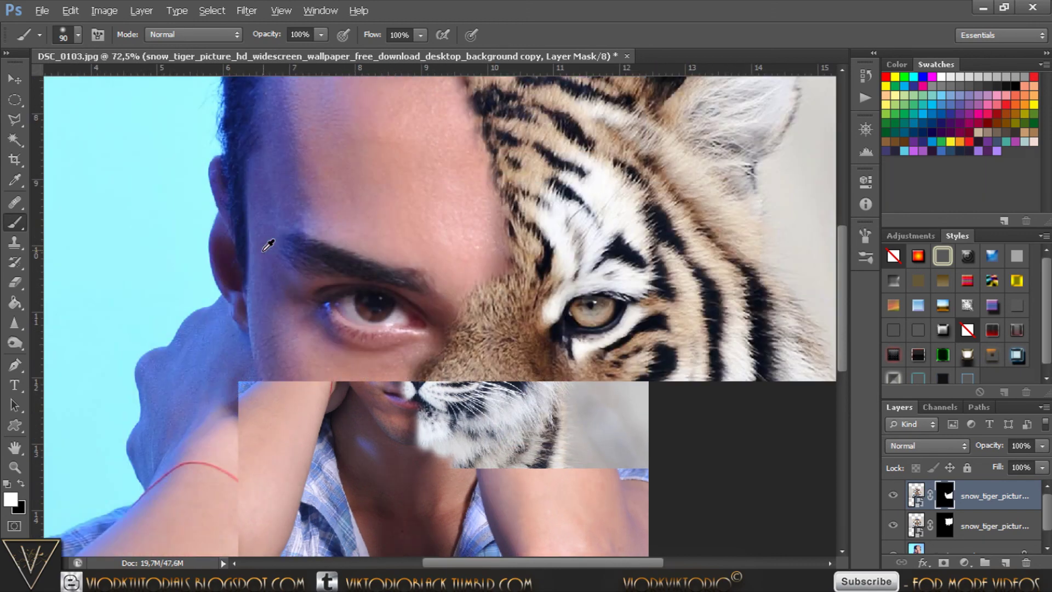
scroll(270, 242, up, 2)
scroll(269, 285, down, 2)
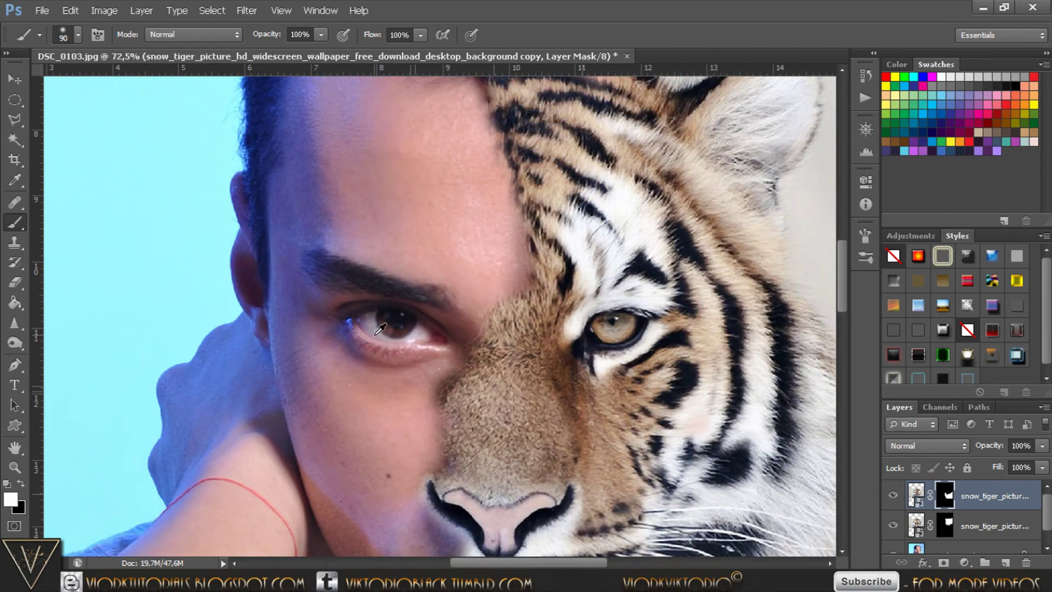
scroll(380, 328, down, 2)
scroll(379, 328, down, 1)
scroll(379, 326, down, 1)
scroll(374, 323, down, 1)
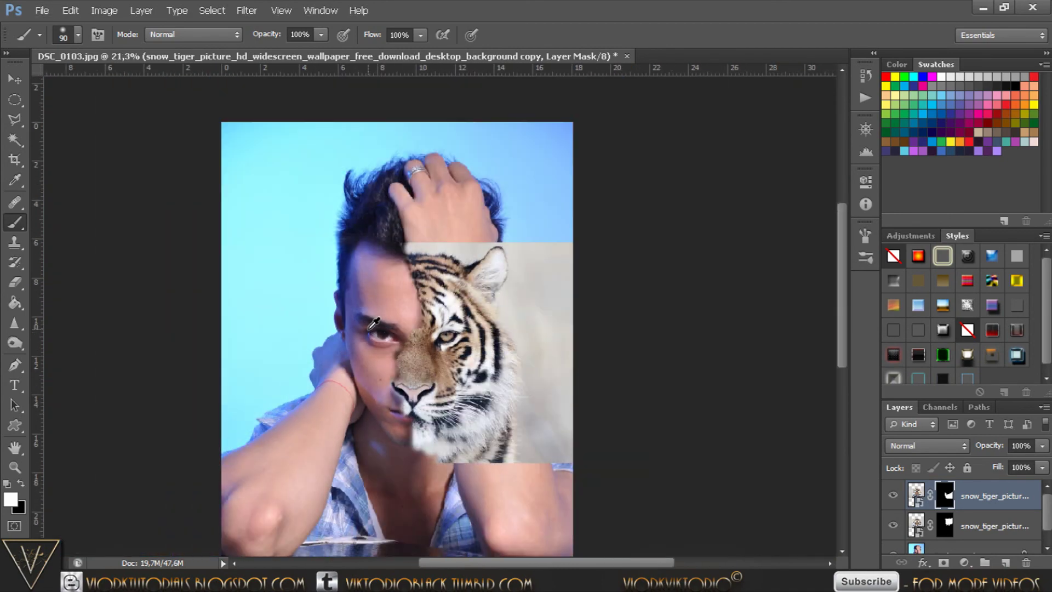
Step: Crop with the top edge lowered, bottom raised below the chin and right edge extended
click(11, 163)
drag(398, 123, 399, 186)
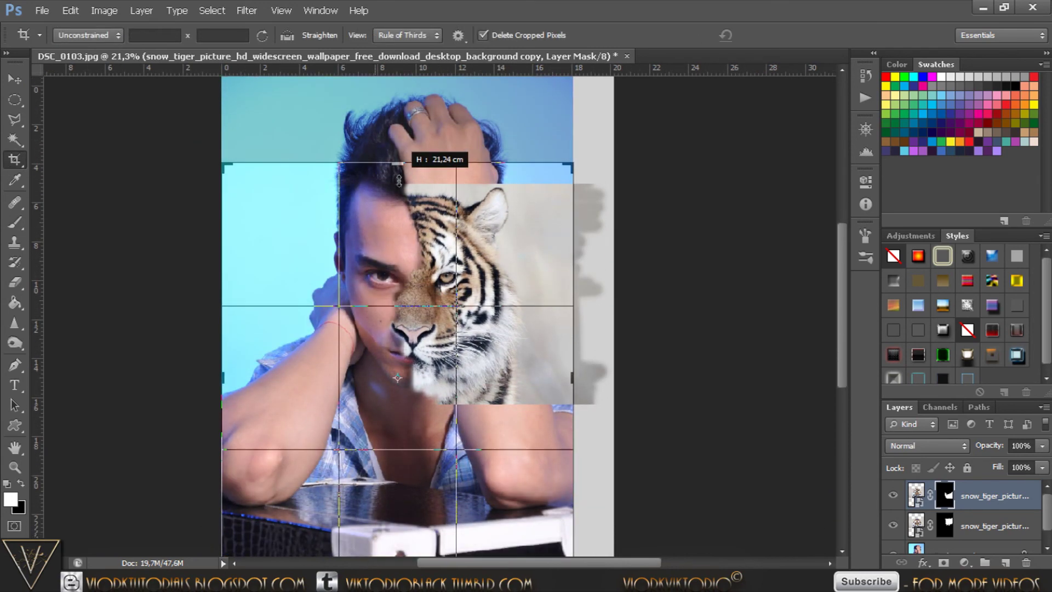
drag(398, 185, 399, 190)
drag(401, 543, 404, 447)
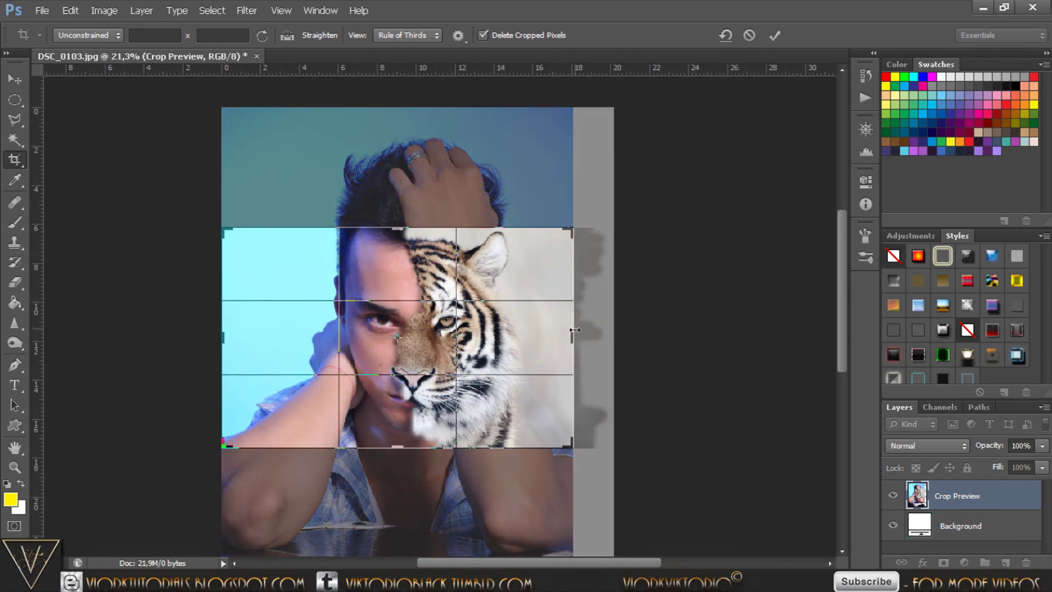
drag(573, 340, 595, 342)
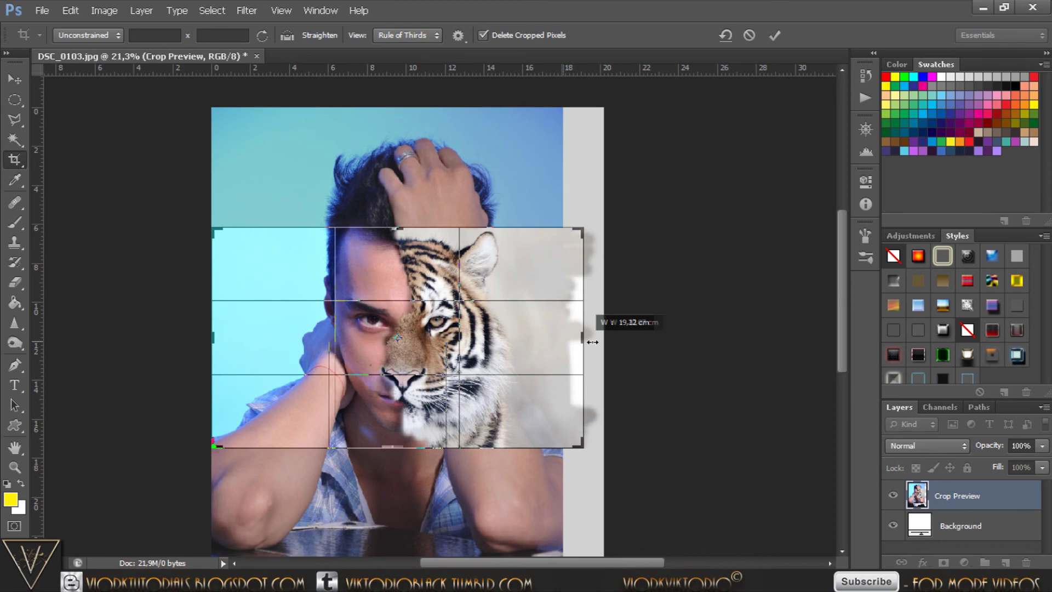
drag(595, 342, 592, 344)
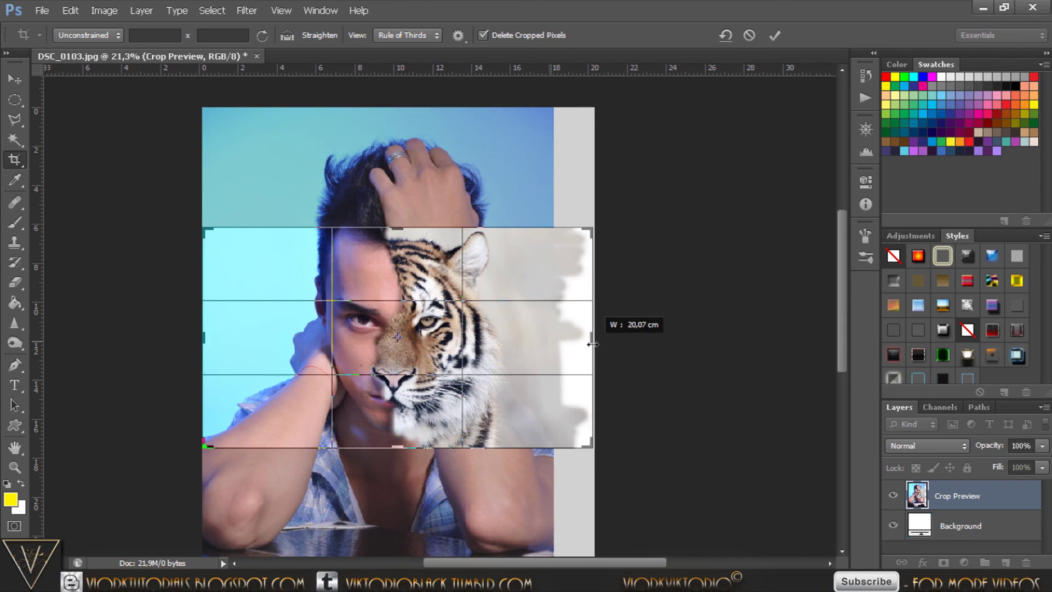
drag(592, 344, 593, 345)
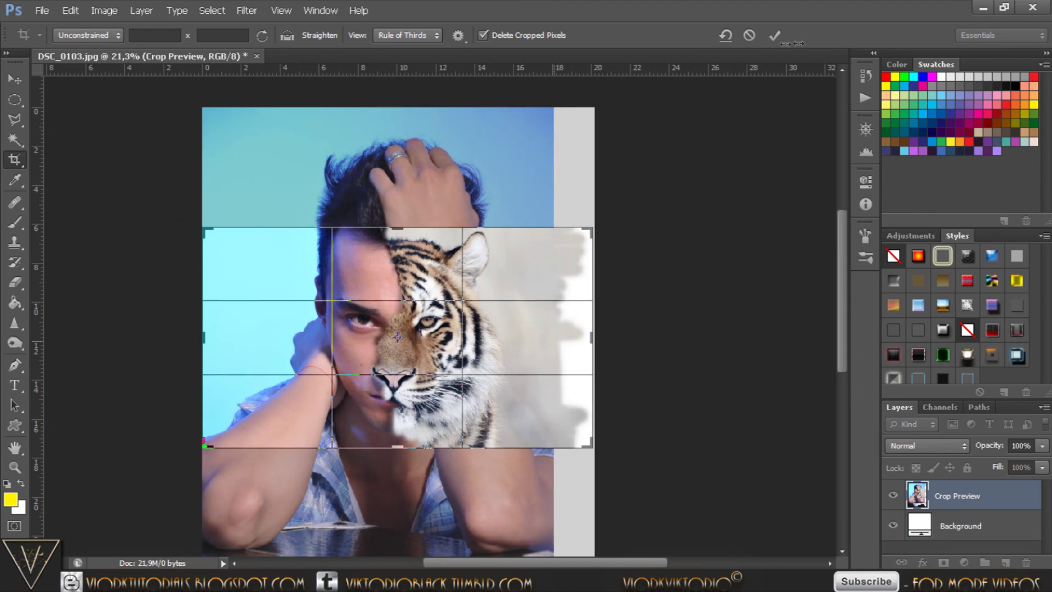
click(776, 37)
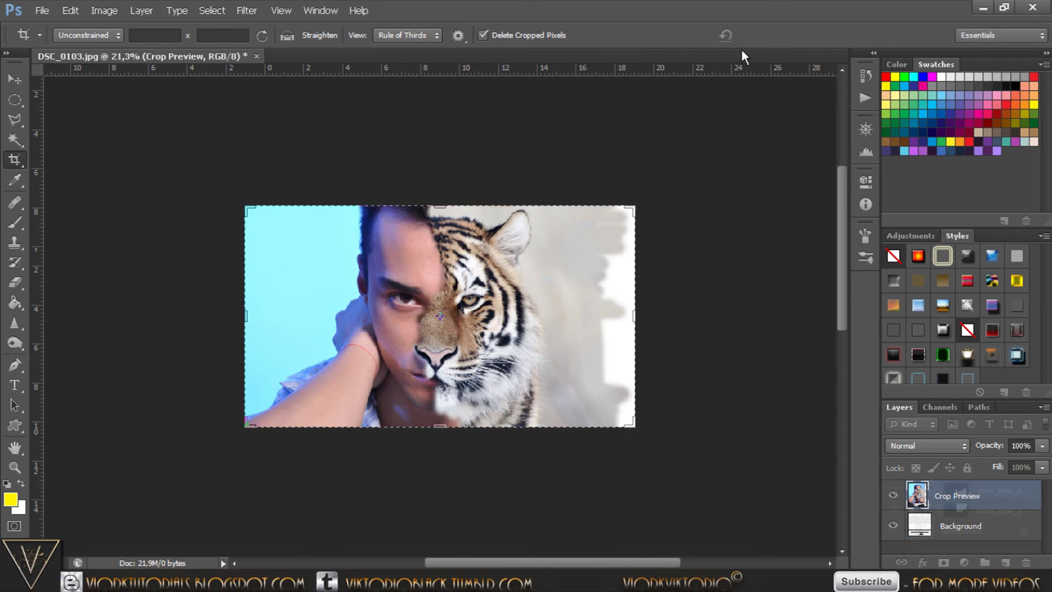
Step: Paint the top tiger mask along the right edge, enlarge the brush to 400, then select the second mask
click(15, 222)
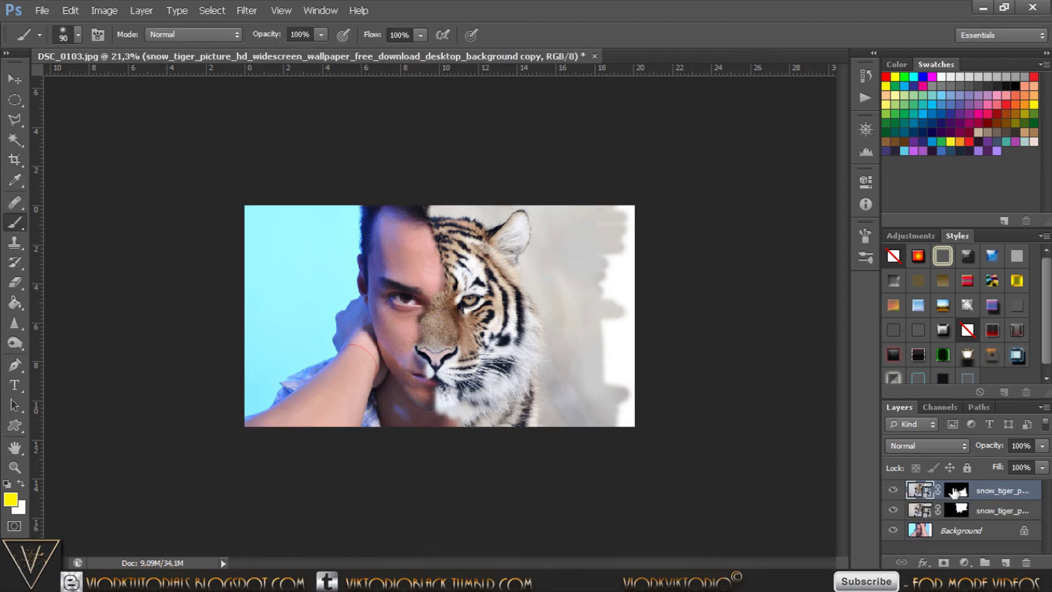
click(956, 490)
mouse_move(620, 422)
mouse_down()
mouse_move(638, 402)
mouse_move(662, 317)
mouse_move(631, 209)
mouse_move(632, 351)
mouse_up()
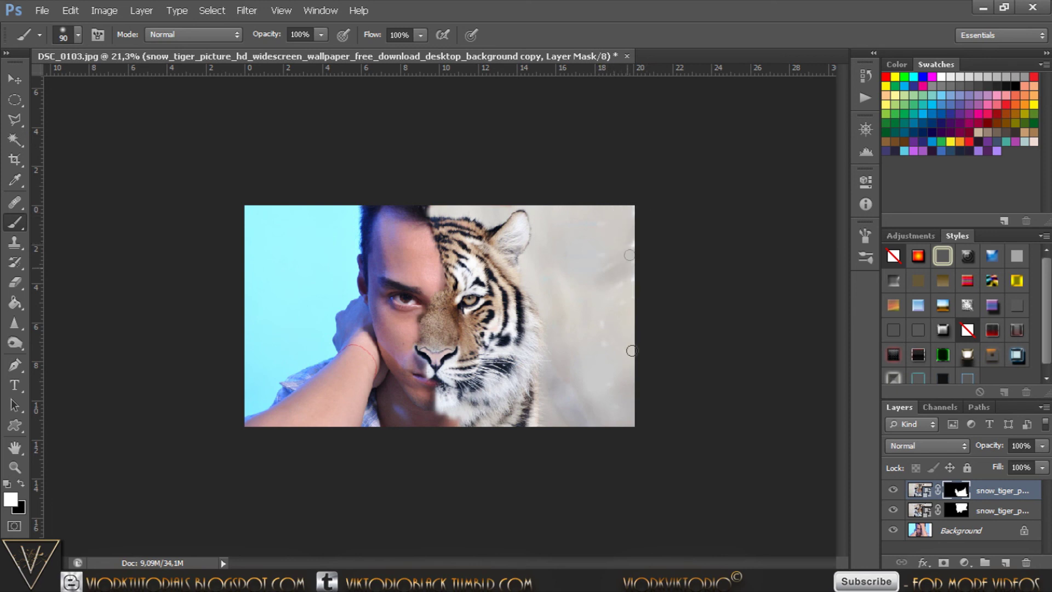
key(bracketright)
key(bracketright)
key(bracketright)
click(893, 511)
click(893, 510)
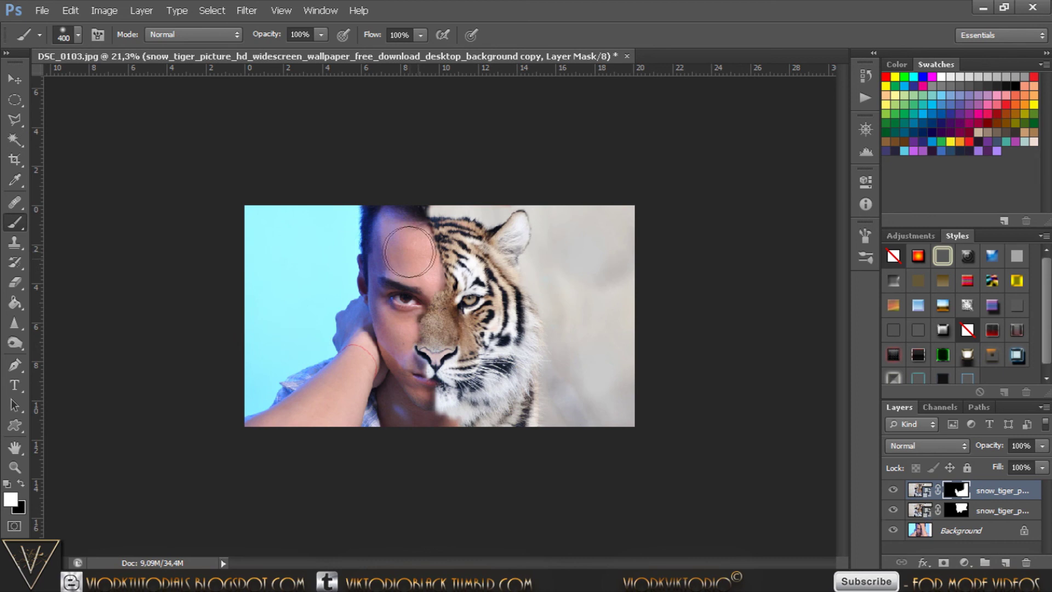
click(959, 510)
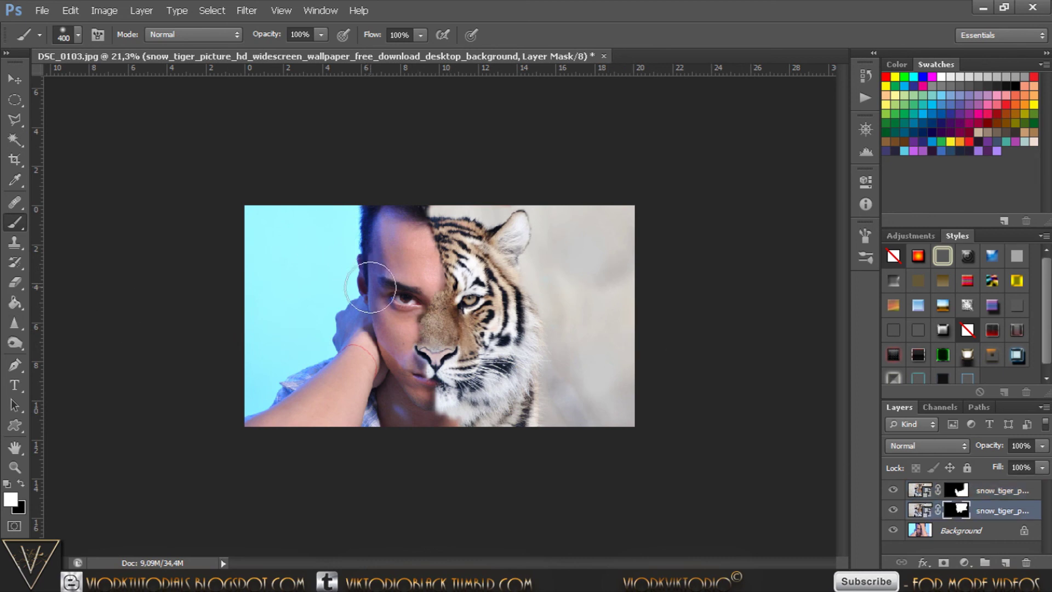
Step: With a 250 brush, reveal tiger fur and a dark stripe under and around the eye
scroll(404, 282, up, 3)
scroll(376, 284, up, 2)
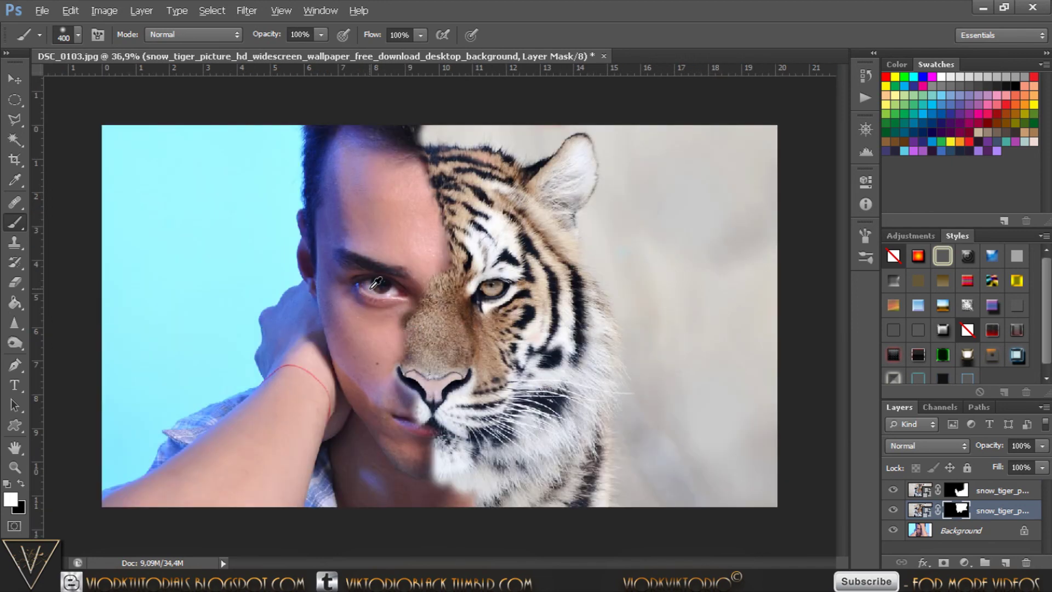
scroll(377, 290, up, 2)
scroll(381, 315, up, 2)
scroll(382, 315, up, 1)
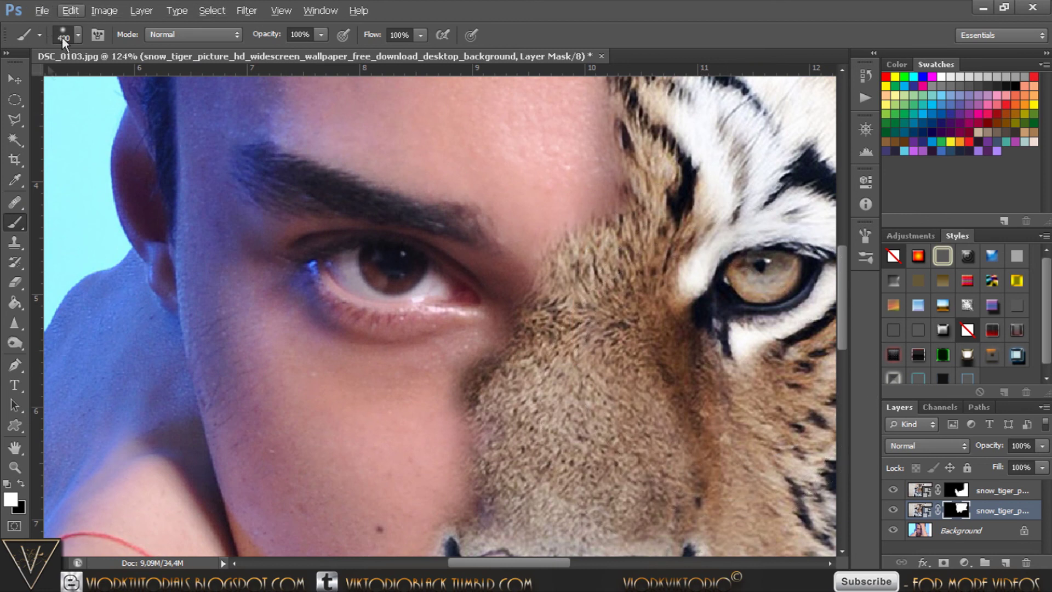
key(bracketleft)
key(bracketleft)
key(bracketleft)
key(bracketleft)
key(bracketleft)
key(bracketleft)
key(bracketleft)
key(bracketleft)
key(bracketleft)
key(bracketleft)
key(bracketleft)
key(bracketleft)
key(bracketleft)
key(bracketleft)
key(bracketleft)
key(bracketleft)
mouse_move(492, 328)
mouse_down()
mouse_move(337, 308)
mouse_move(299, 271)
mouse_move(254, 257)
mouse_up()
mouse_move(313, 291)
mouse_down()
mouse_move(333, 325)
mouse_move(474, 347)
mouse_up()
drag(456, 354, 400, 364)
drag(486, 294, 466, 274)
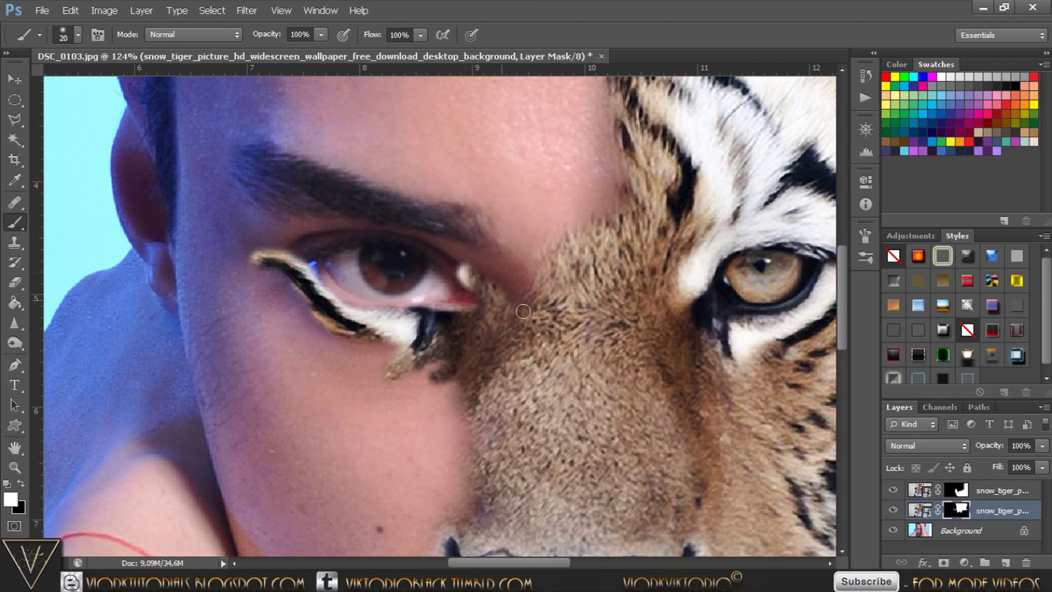
Step: Reveal tiger stripes across the eyebrow with a 35 px brush
scroll(529, 288, up, 2)
scroll(529, 288, up, 1)
key(bracketright)
key(bracketright)
key(bracketright)
mouse_move(482, 307)
mouse_down()
mouse_move(455, 282)
mouse_move(334, 258)
mouse_move(427, 145)
mouse_move(291, 266)
mouse_move(252, 241)
mouse_move(266, 221)
mouse_move(263, 181)
mouse_move(285, 153)
mouse_up()
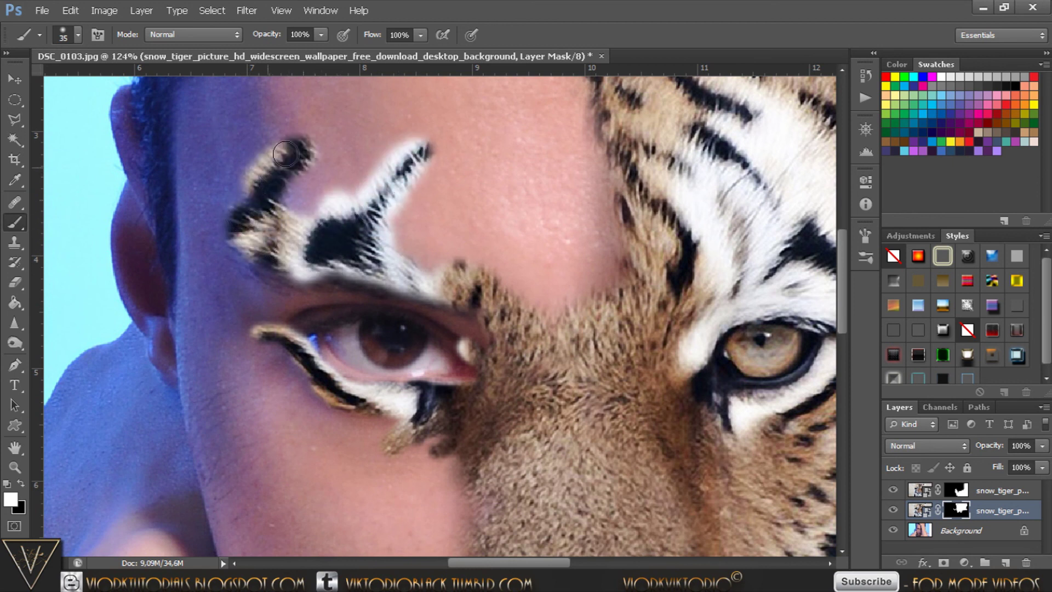
scroll(294, 205, down, 1)
scroll(285, 211, down, 1)
scroll(272, 217, down, 2)
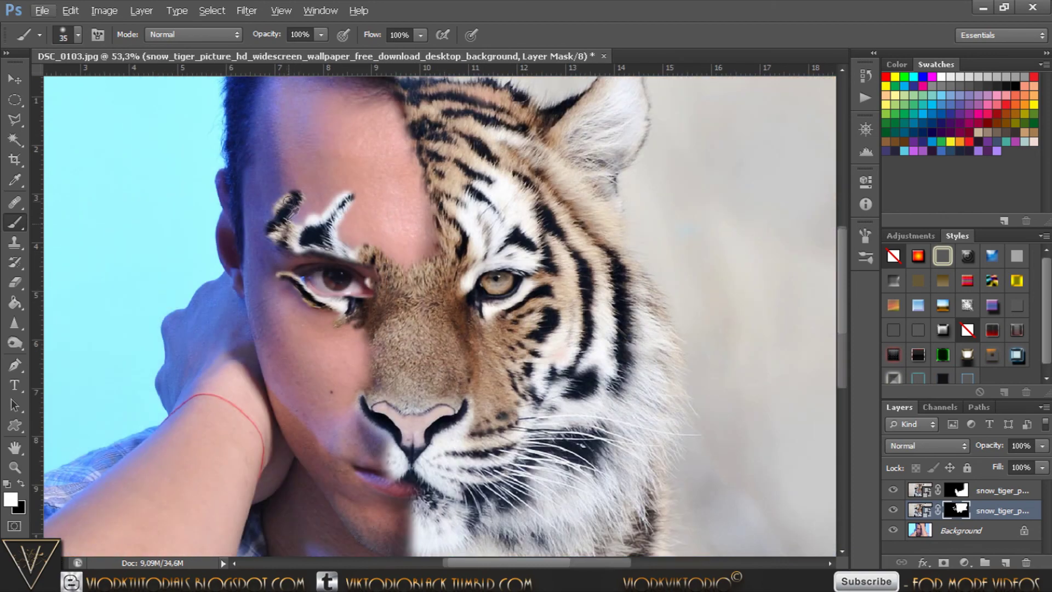
scroll(247, 234, down, 2)
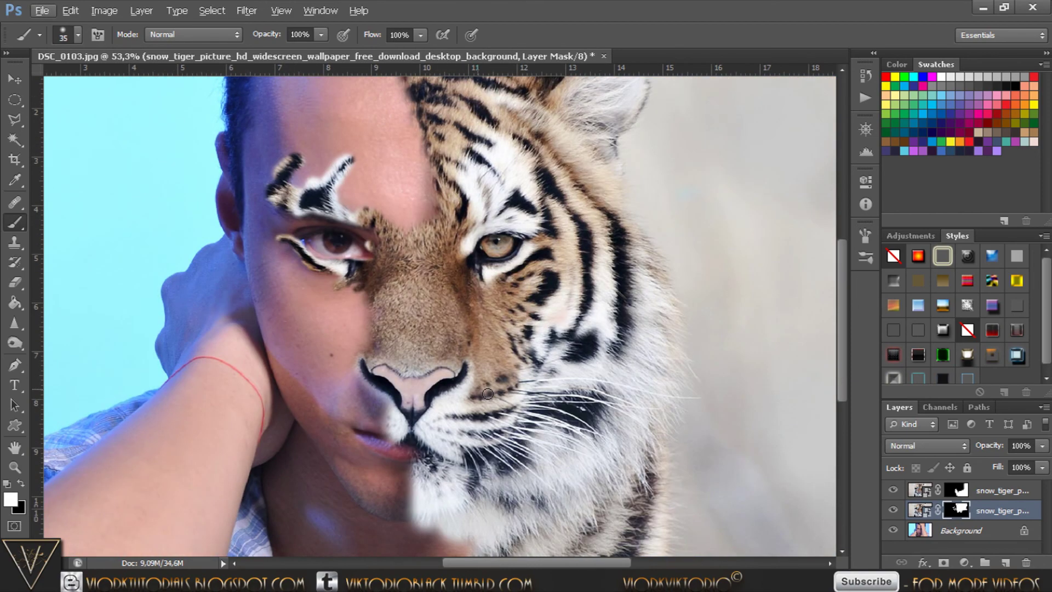
scroll(307, 340, down, 1)
scroll(351, 438, up, 1)
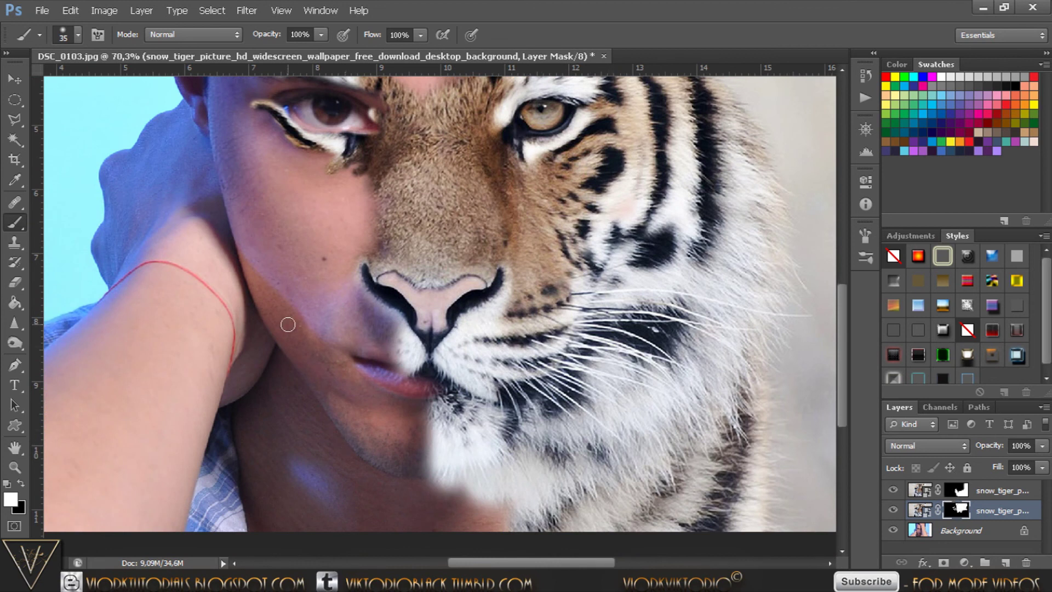
scroll(529, 296, up, 2)
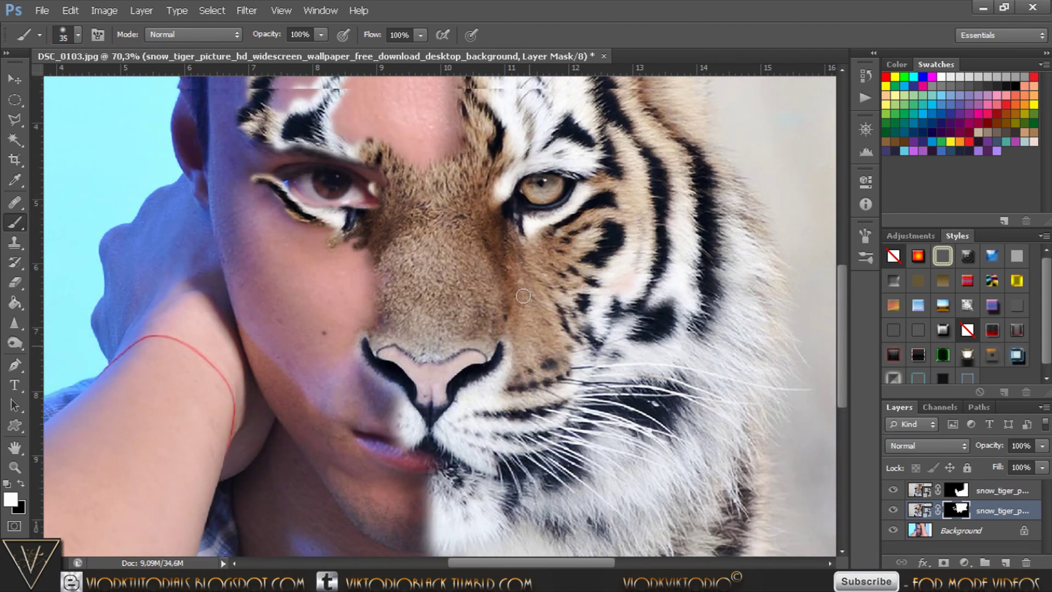
Step: Paint the man's lips back through the tiger fur, then crop a strip off the top
click(960, 492)
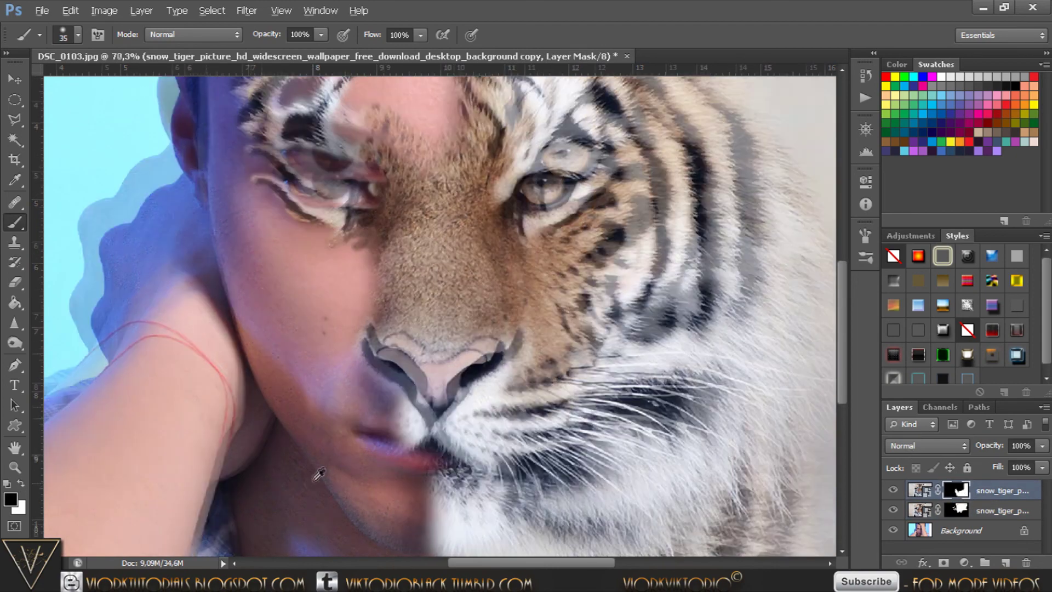
scroll(328, 472, up, 1)
scroll(330, 473, up, 3)
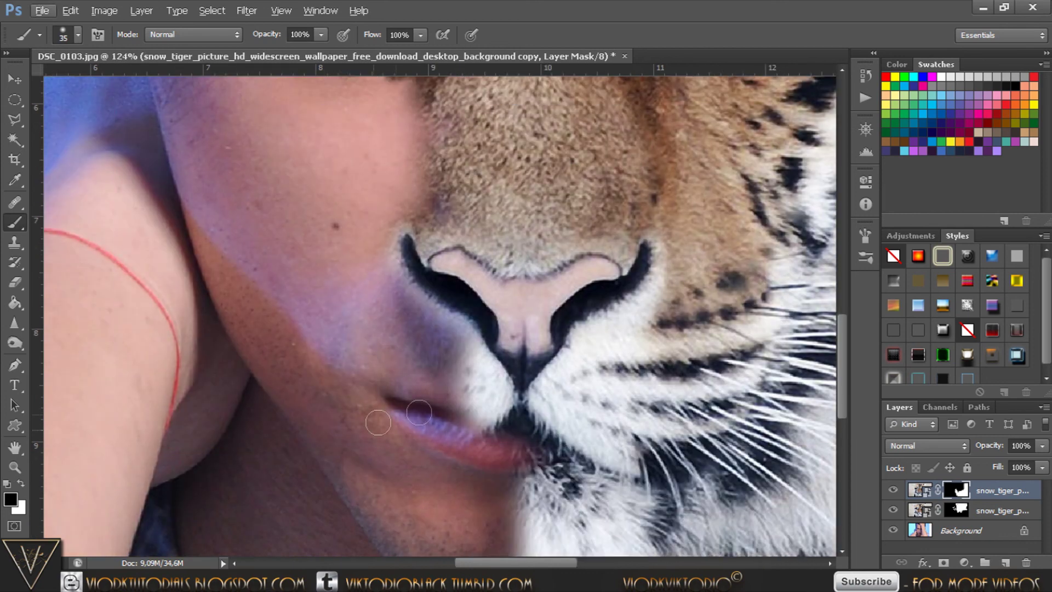
mouse_move(474, 440)
mouse_down()
mouse_move(494, 394)
mouse_move(477, 373)
mouse_move(442, 402)
mouse_move(445, 385)
mouse_up()
scroll(459, 370, down, 1)
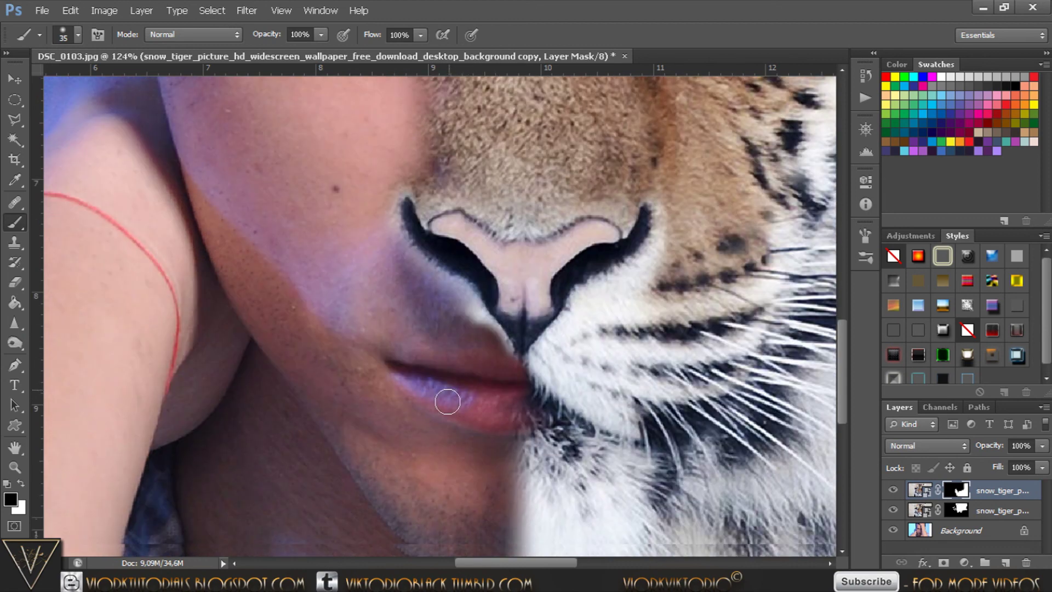
scroll(446, 400, down, 1)
mouse_move(519, 361)
mouse_down()
mouse_move(537, 378)
mouse_move(508, 416)
mouse_move(542, 429)
mouse_move(521, 430)
mouse_move(543, 474)
mouse_up()
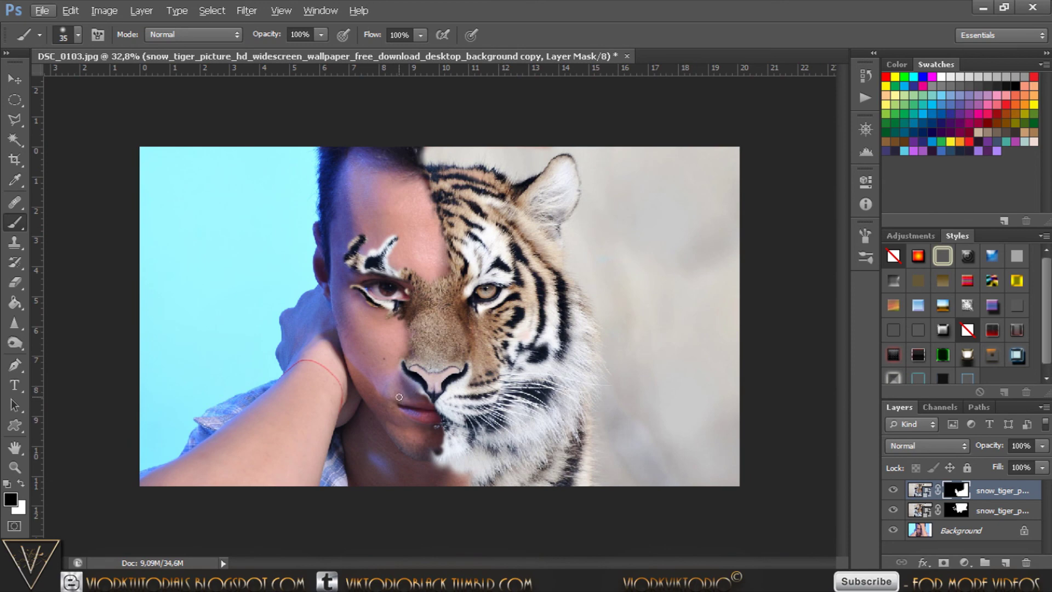
click(15, 159)
drag(440, 144, 442, 159)
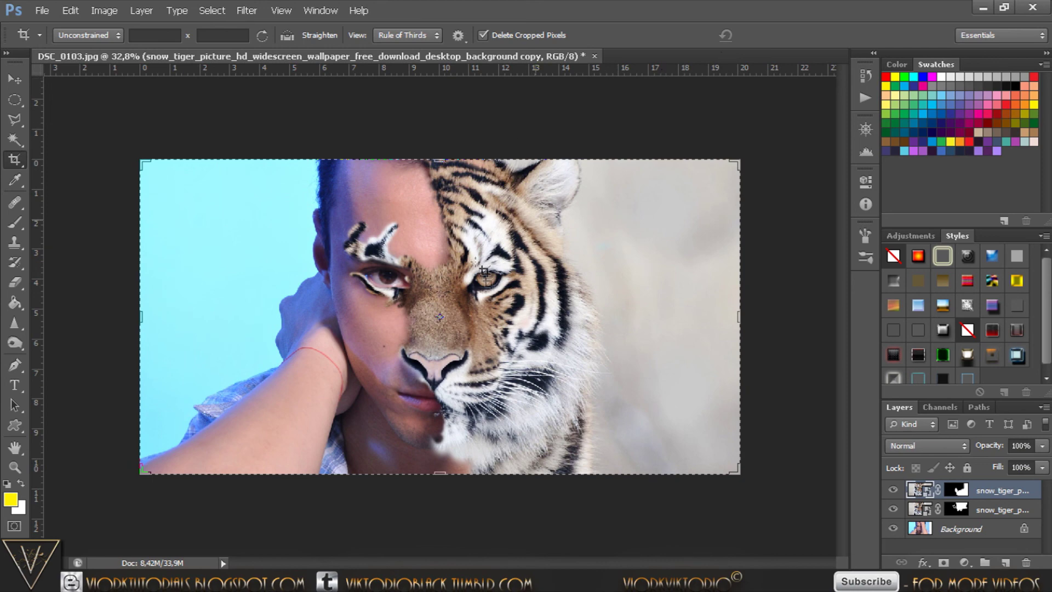
Step: Switch to the Brush and target the tiger layer's mask
scroll(487, 289, up, 1)
scroll(462, 299, up, 1)
key(b)
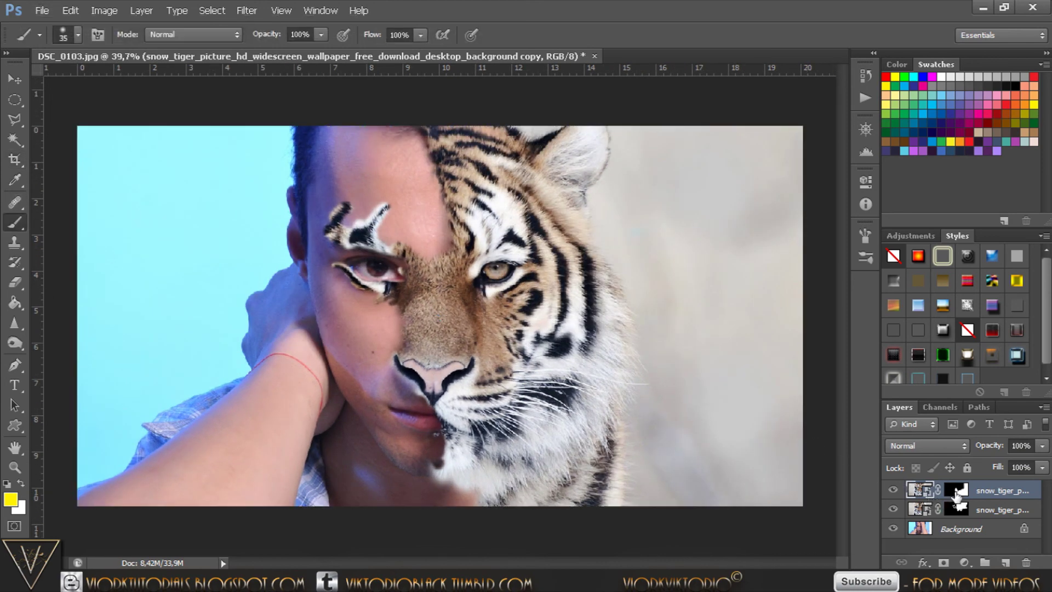
click(962, 488)
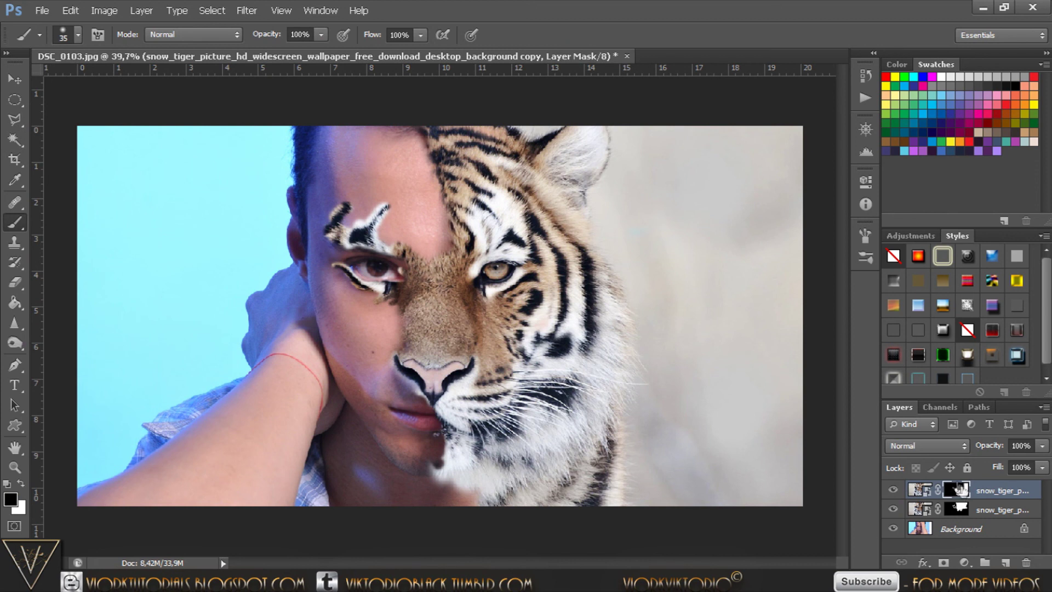
Step: Choose the 689 px textured brush preset from the canvas brush picker
right_click(428, 346)
scroll(503, 443, down, 3)
scroll(503, 442, down, 2)
scroll(503, 442, down, 2)
scroll(503, 443, down, 2)
scroll(503, 443, down, 2)
scroll(503, 443, down, 3)
scroll(503, 441, down, 2)
scroll(502, 440, down, 2)
scroll(501, 439, down, 2)
scroll(500, 438, down, 2)
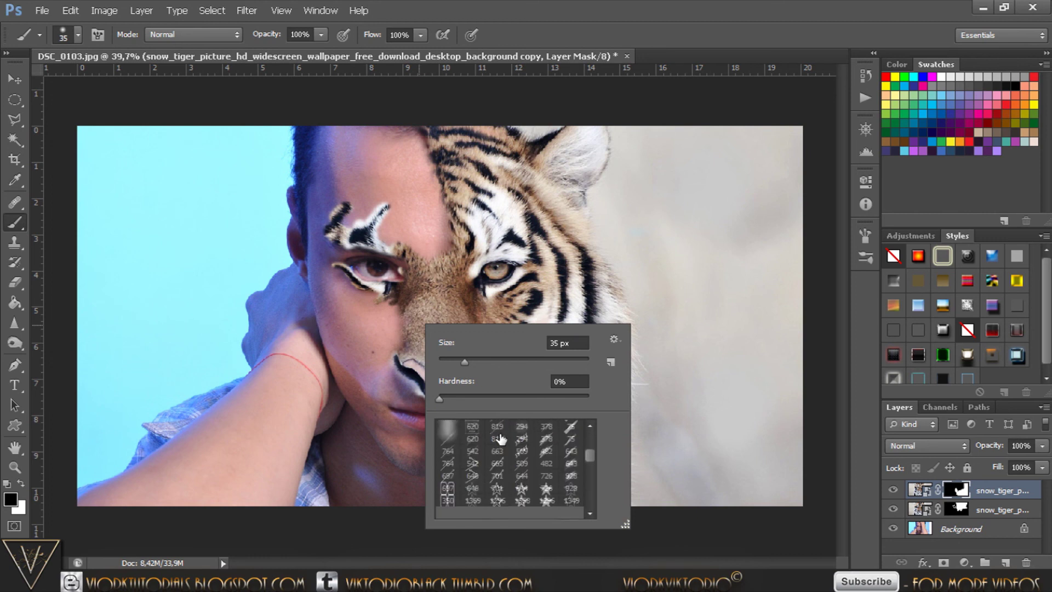
scroll(500, 438, down, 2)
scroll(499, 438, down, 2)
scroll(499, 439, down, 2)
scroll(498, 439, down, 2)
scroll(497, 439, down, 2)
scroll(498, 440, down, 2)
scroll(498, 440, down, 2)
scroll(497, 440, down, 2)
scroll(497, 441, down, 2)
scroll(497, 440, down, 2)
scroll(497, 441, down, 2)
scroll(497, 440, down, 2)
scroll(497, 441, down, 2)
scroll(497, 441, down, 2)
scroll(497, 441, down, 2)
scroll(497, 442, down, 2)
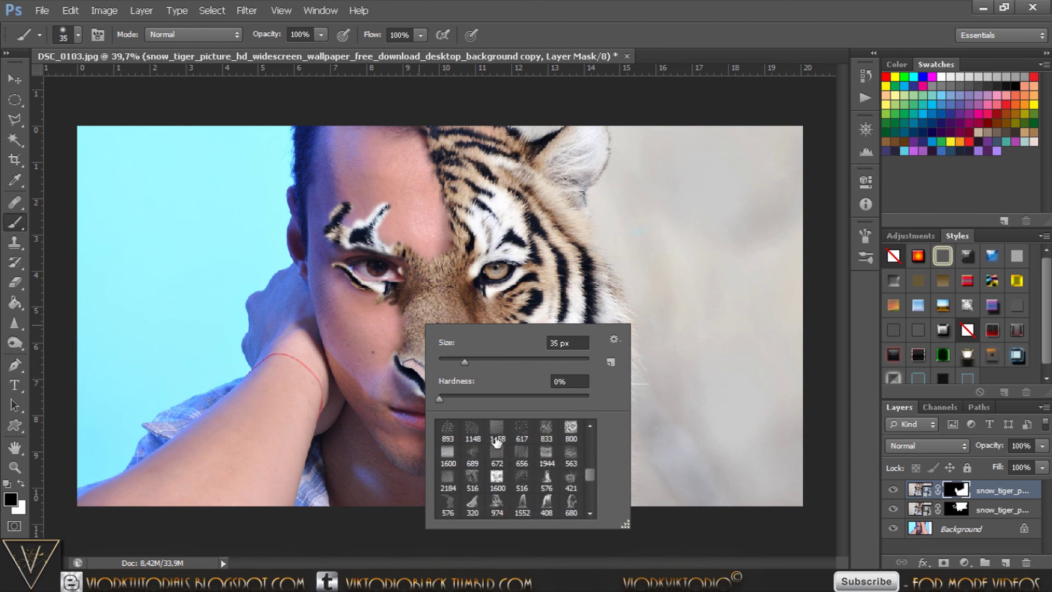
click(480, 451)
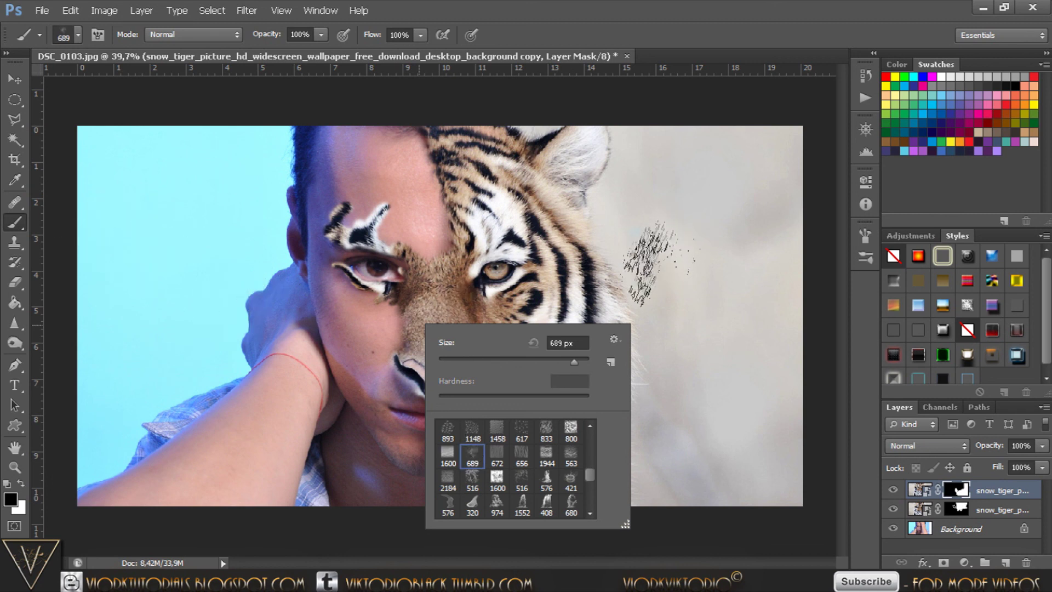
key(Return)
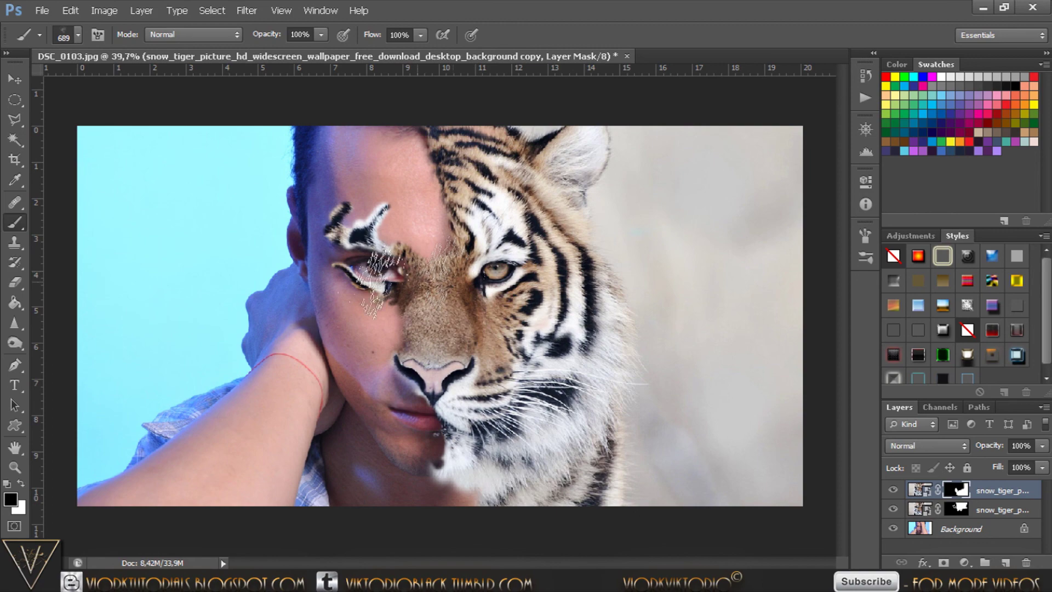
scroll(334, 240, up, 1)
scroll(335, 228, up, 1)
scroll(337, 217, up, 1)
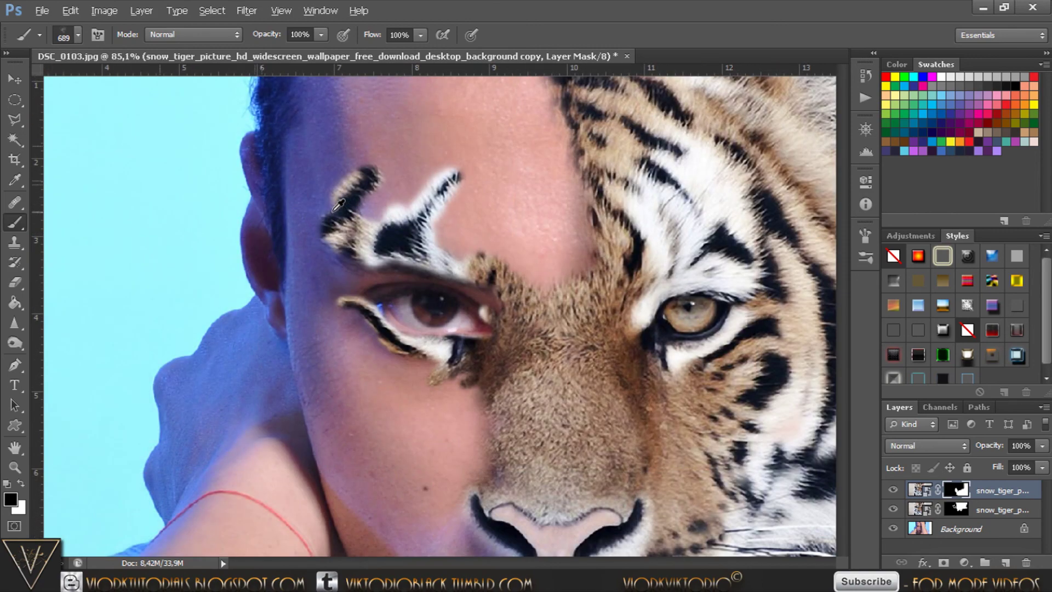
Step: Shrink the textured brush to 90 px, swap to black and target the second tiger layer's mask
scroll(338, 206, up, 2)
key(alt)
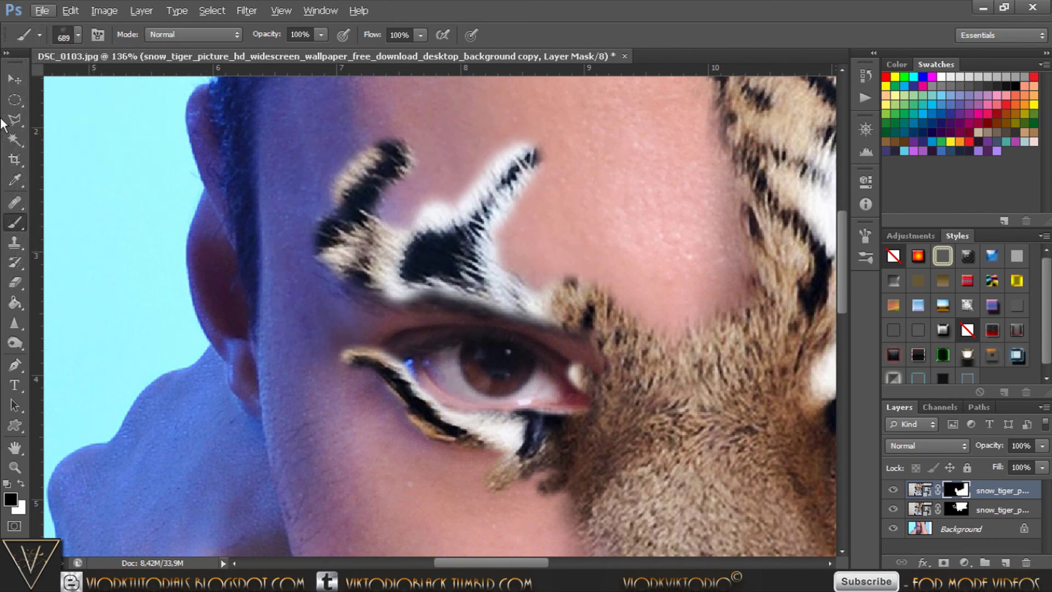
key(bracketleft)
key(bracketleft)
key(bracketleft)
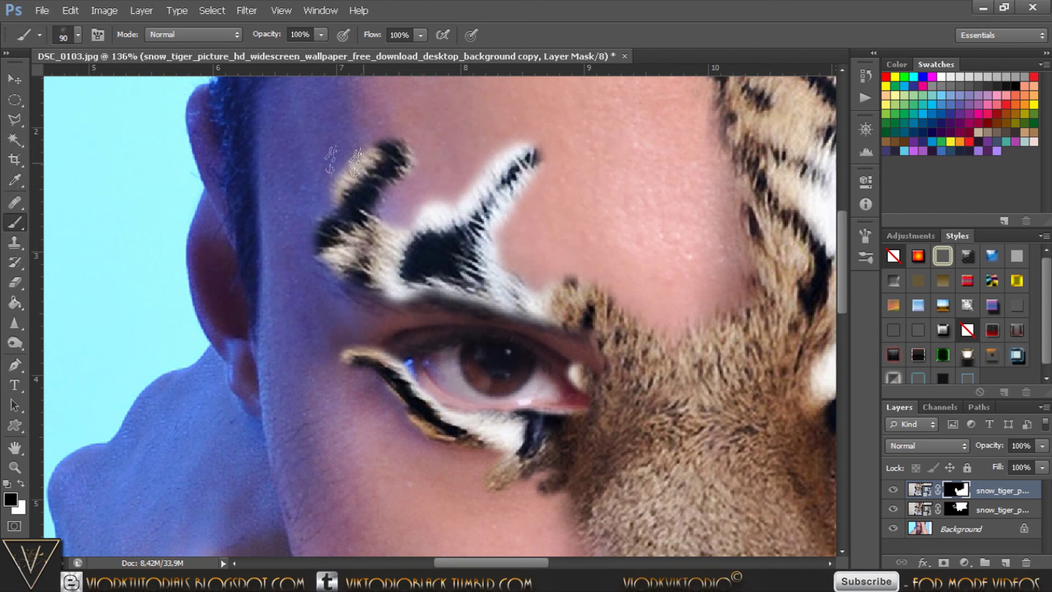
key(x)
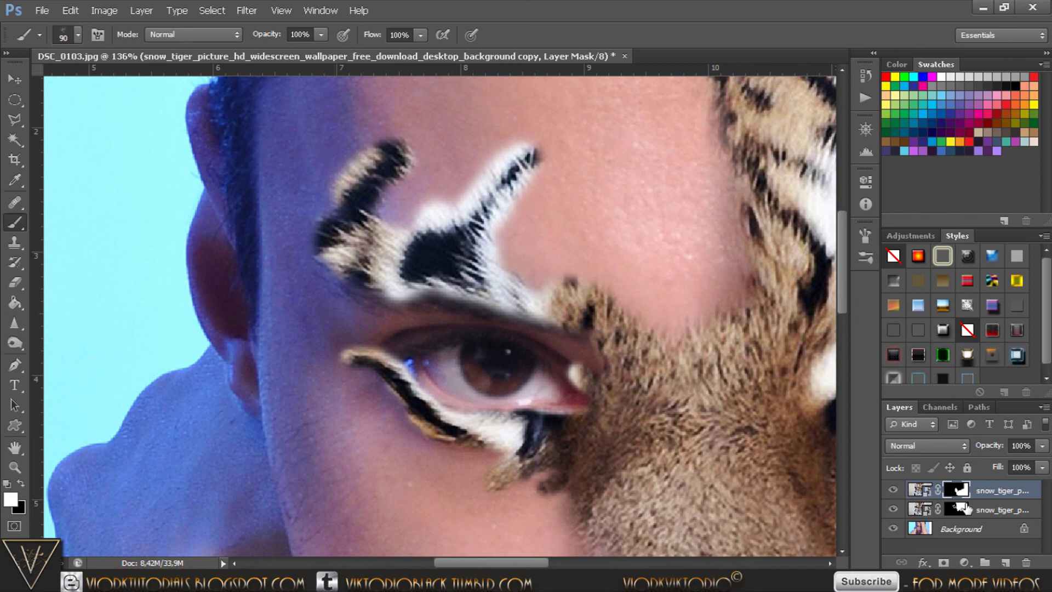
click(959, 508)
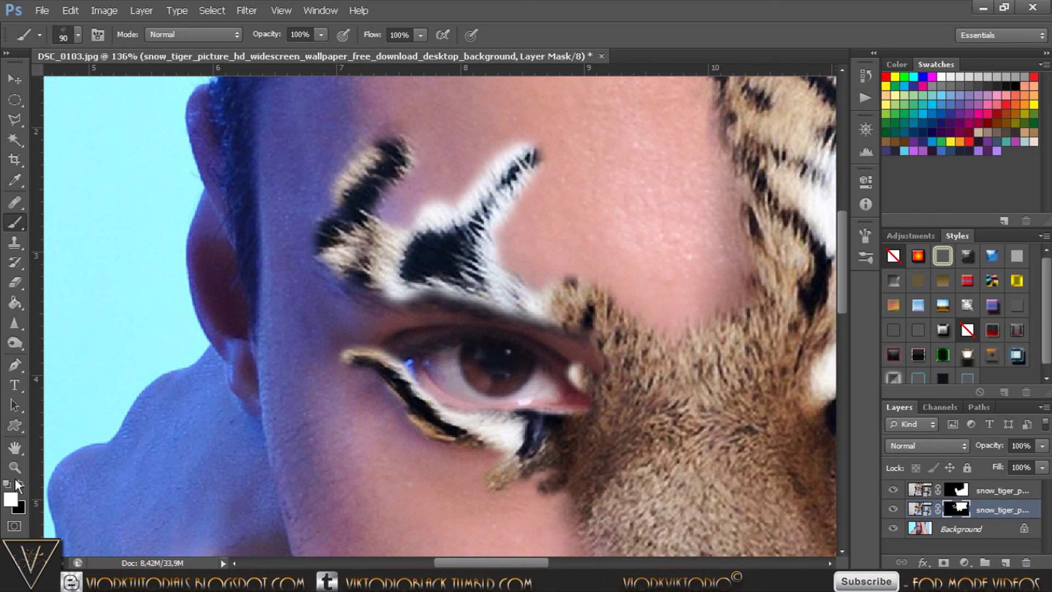
Step: Paint out fur at the stripe's left end, along its lower-left edge and between the eyebrow stripes
drag(333, 165, 322, 165)
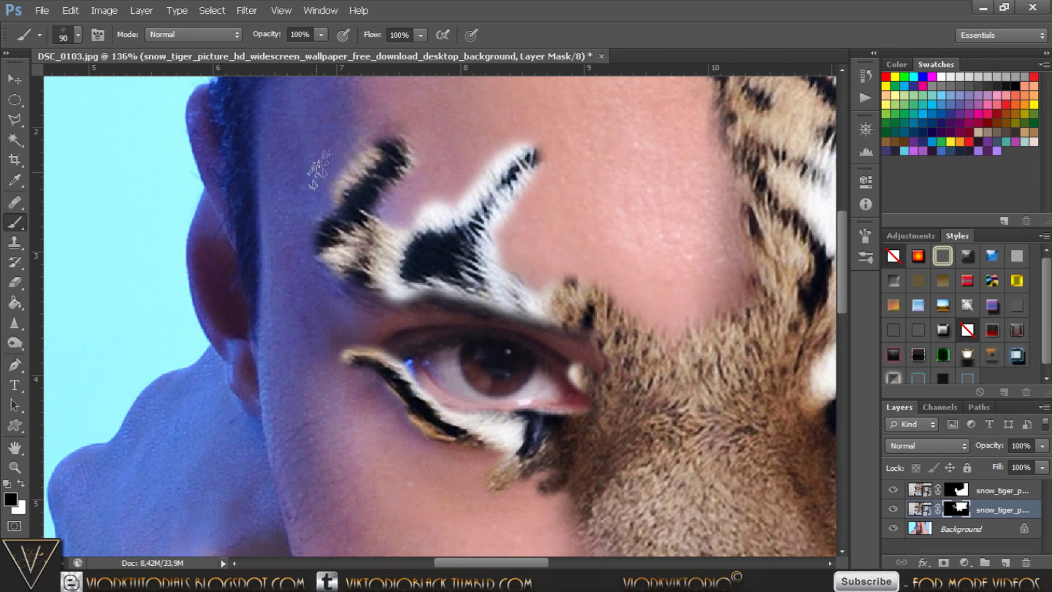
drag(297, 204, 308, 275)
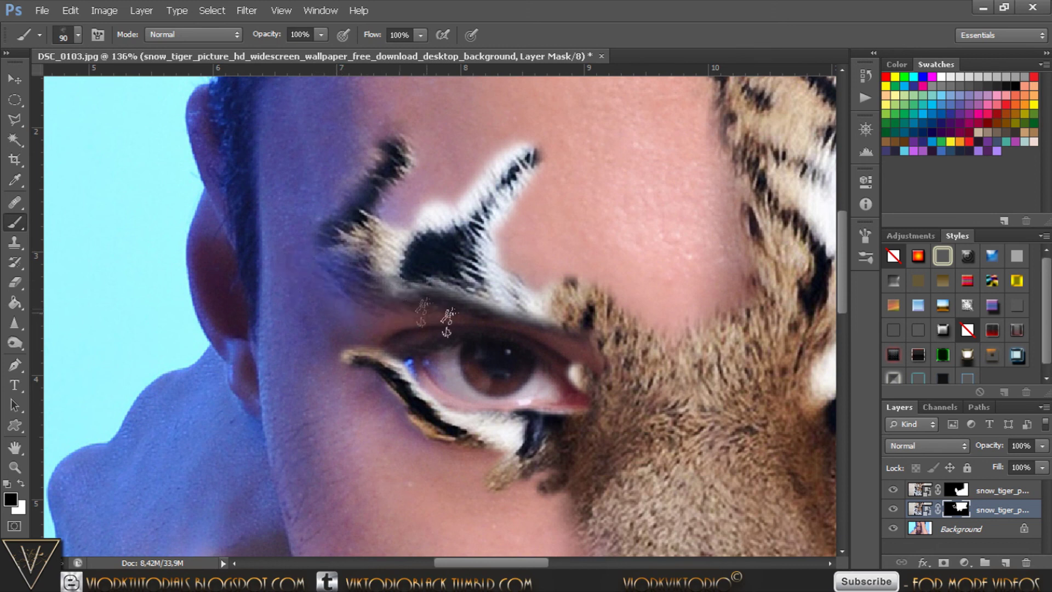
scroll(418, 305, up, 1)
drag(431, 212, 413, 235)
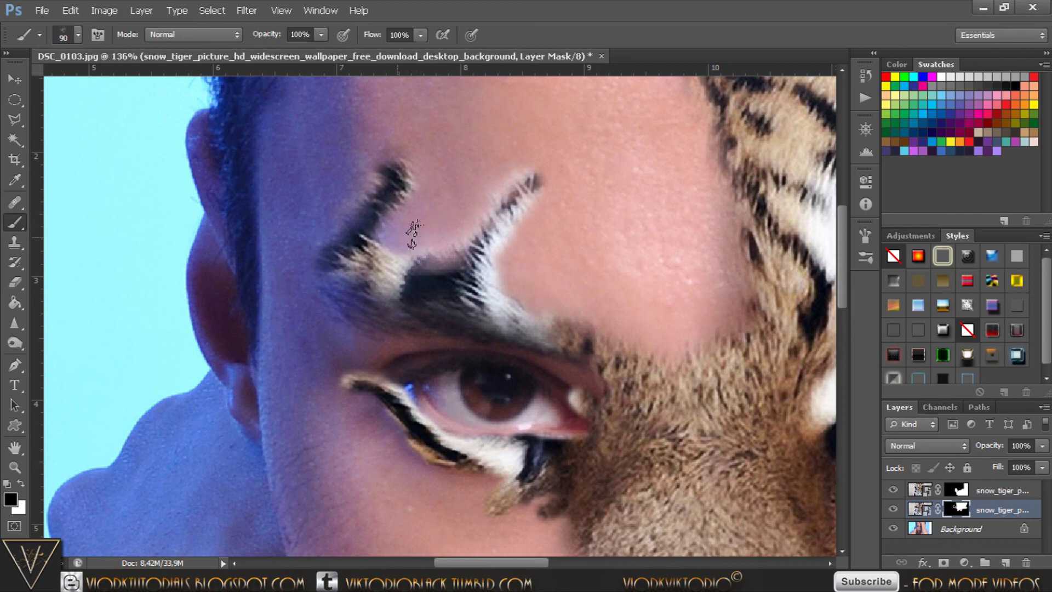
scroll(564, 235, down, 1)
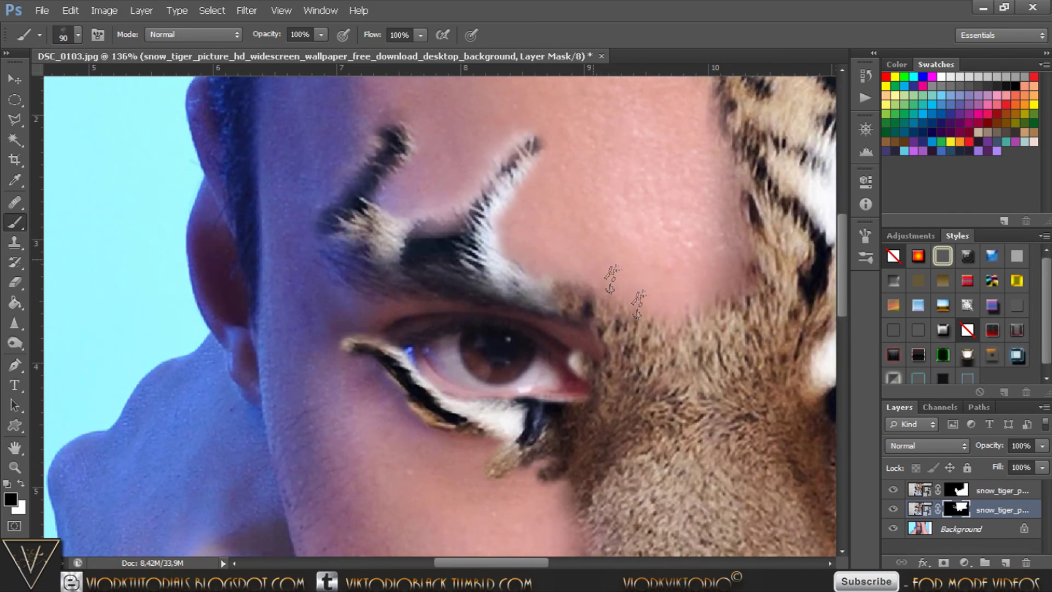
scroll(683, 274, up, 3)
scroll(670, 207, up, 1)
scroll(666, 207, up, 2)
scroll(652, 198, up, 2)
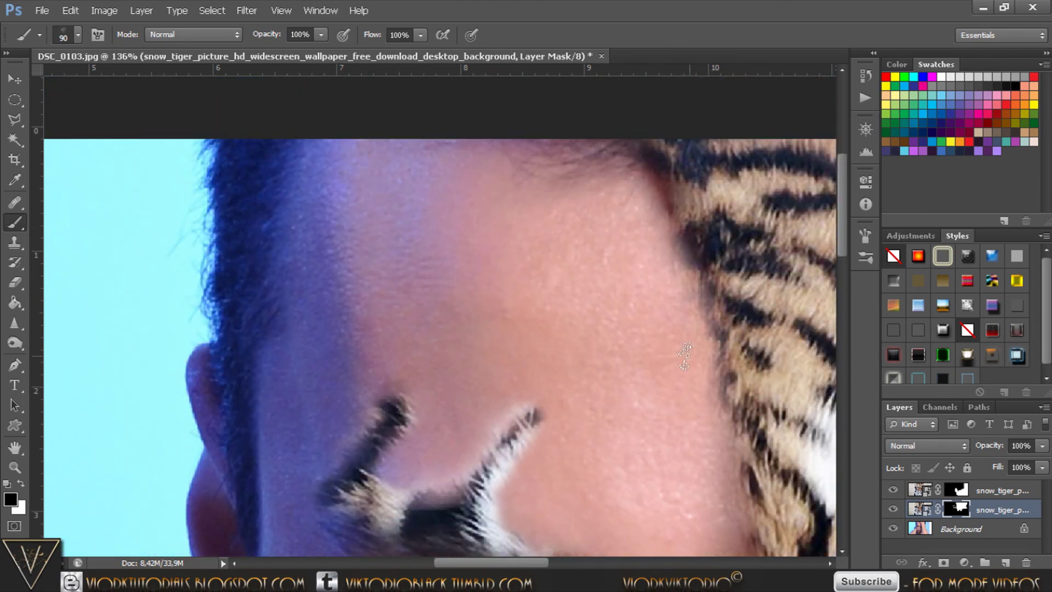
scroll(721, 354, down, 2)
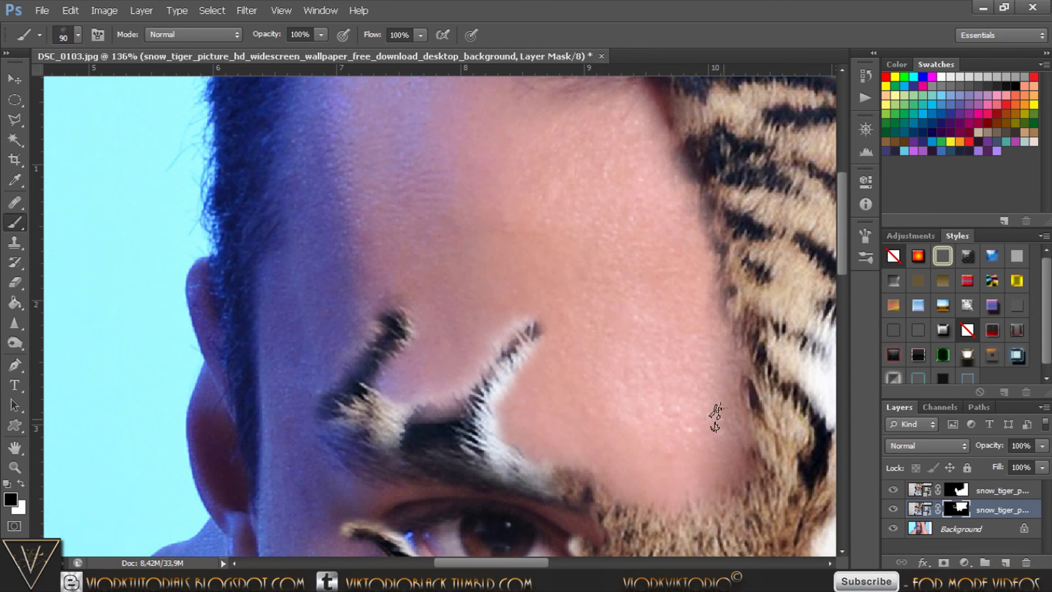
scroll(713, 408, down, 2)
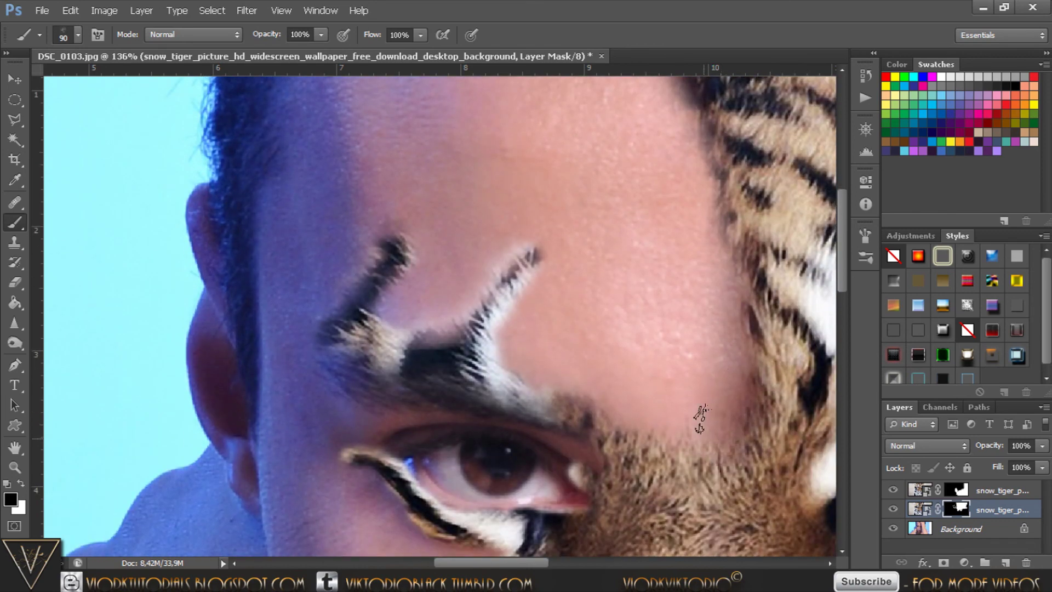
scroll(700, 416, down, 1)
scroll(700, 417, down, 2)
scroll(679, 381, down, 5)
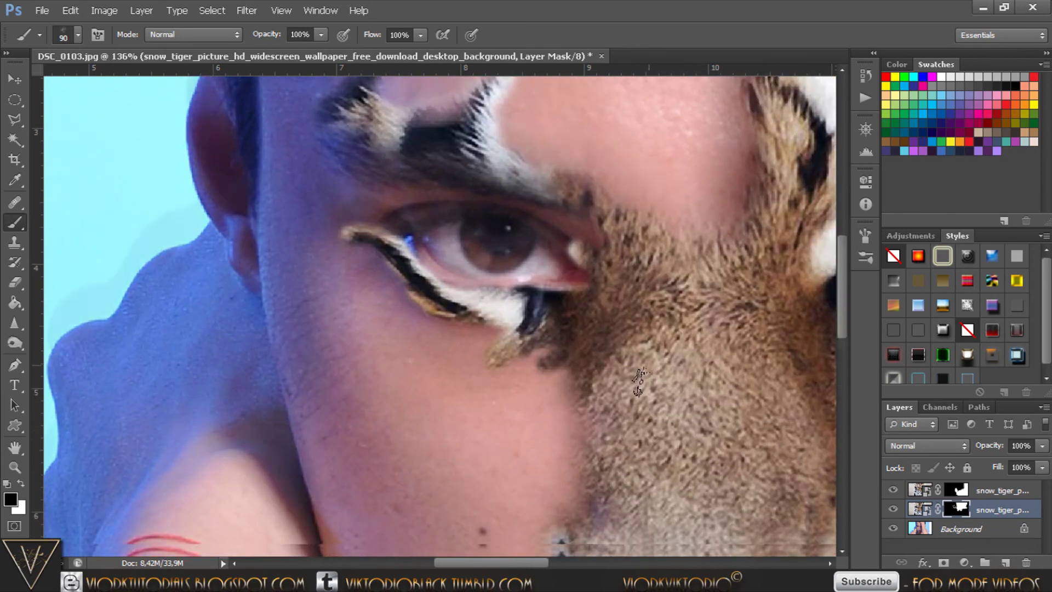
scroll(658, 372, down, 1)
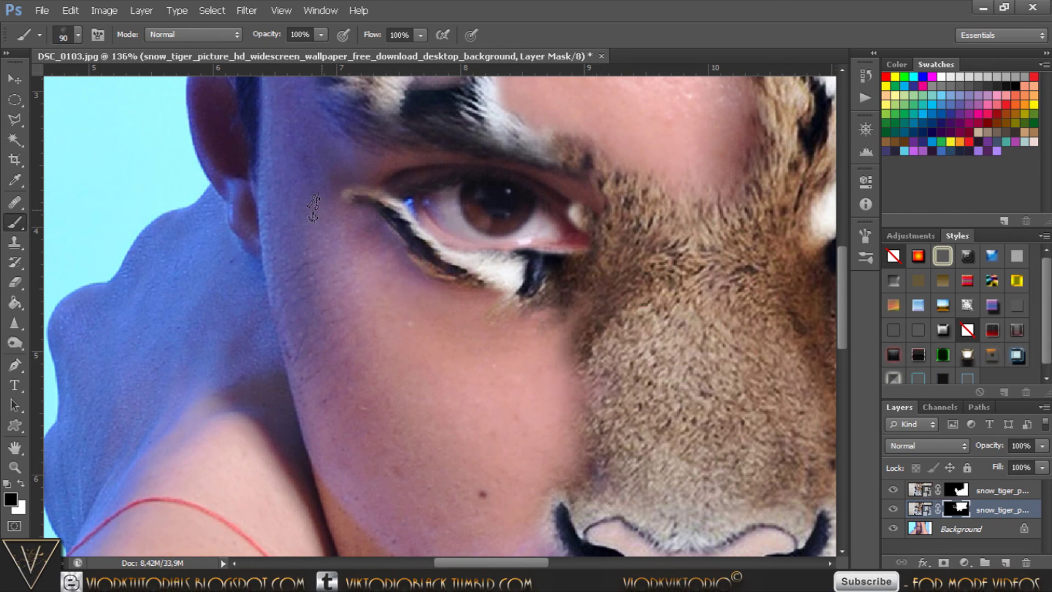
scroll(374, 303, down, 1)
scroll(375, 303, down, 2)
scroll(521, 493, up, 2)
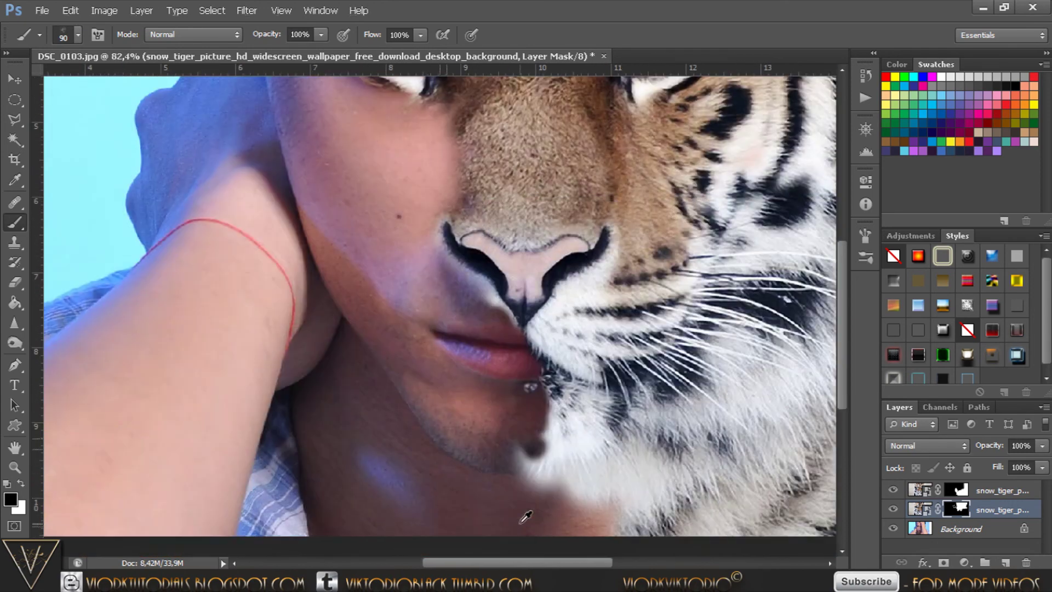
scroll(519, 419, up, 1)
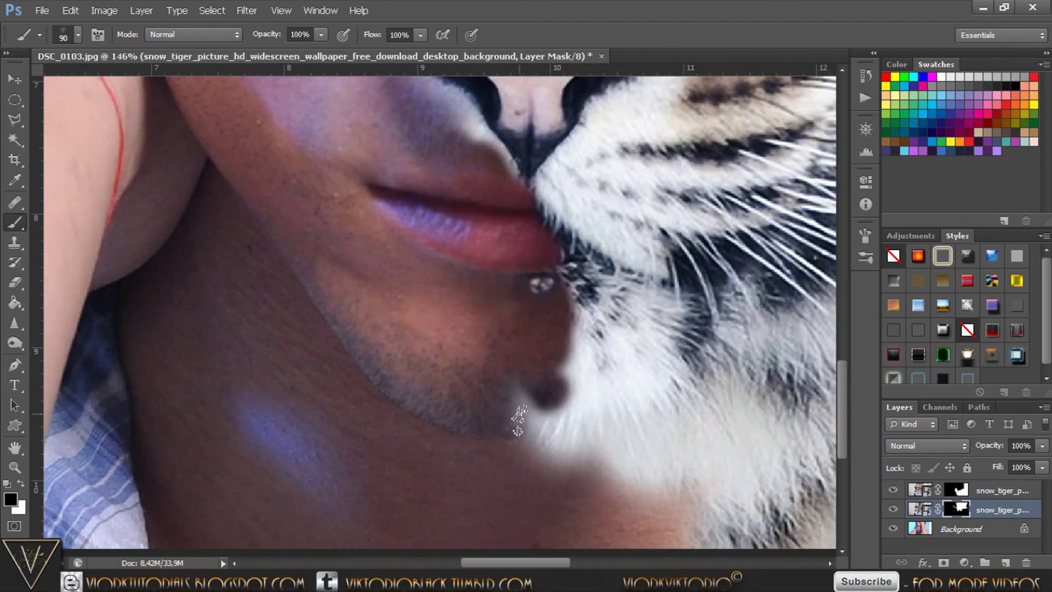
Step: On the top tiger layer's mask, hide fur around the chin, then paint white left of the nose
click(963, 491)
mouse_move(500, 418)
mouse_down()
mouse_move(540, 404)
mouse_move(536, 277)
mouse_up()
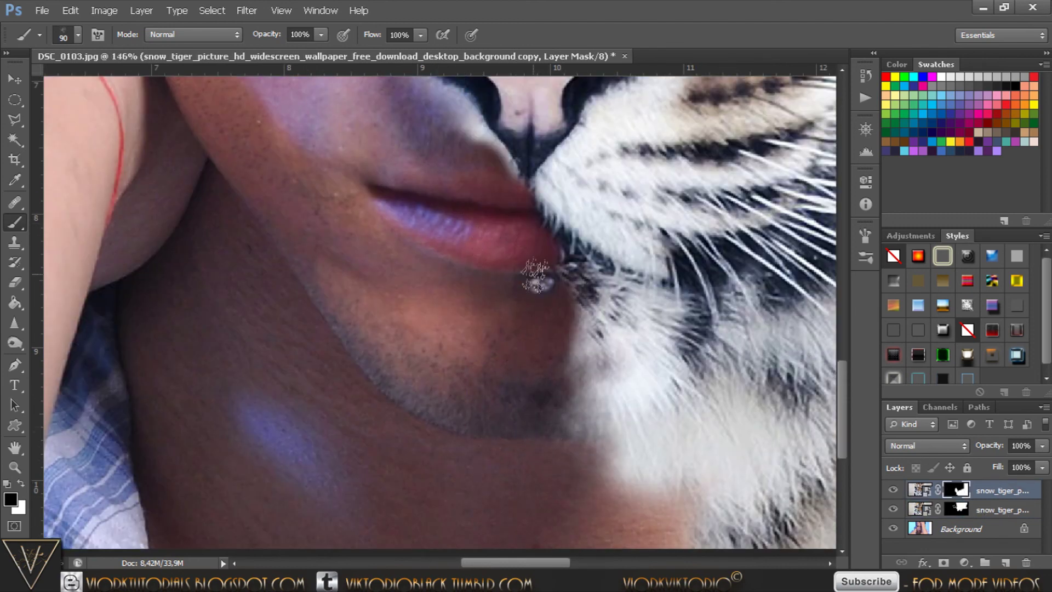
scroll(493, 236, up, 3)
key(x)
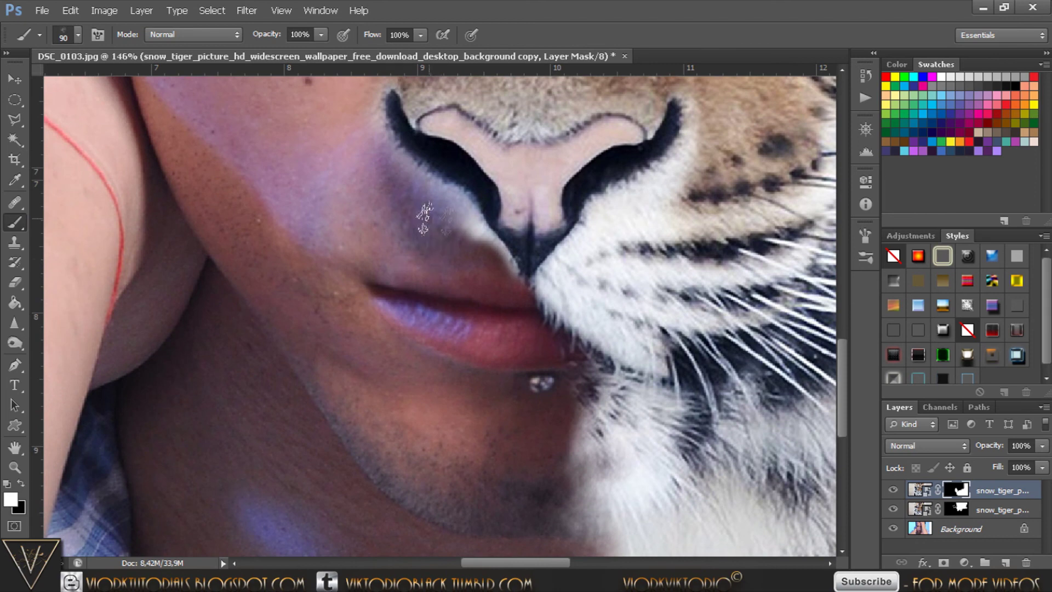
drag(424, 224, 453, 222)
Step: Extend the white tiger fur further left around the chin, then switch back to black
scroll(470, 277, down, 2)
scroll(575, 356, down, 3)
scroll(689, 422, down, 2)
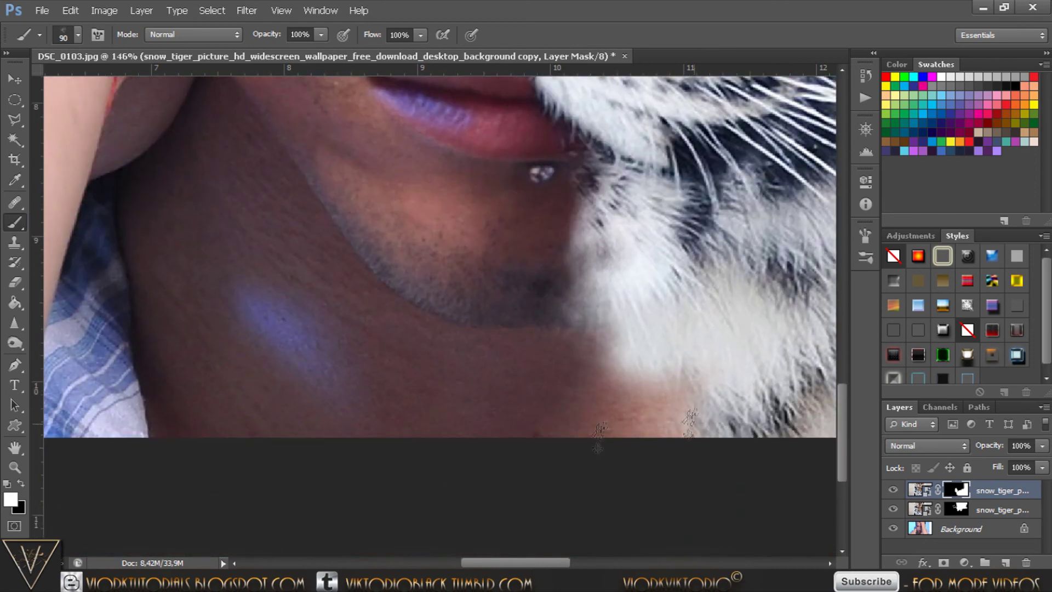
scroll(528, 227, down, 2)
scroll(527, 227, down, 3)
scroll(527, 228, down, 2)
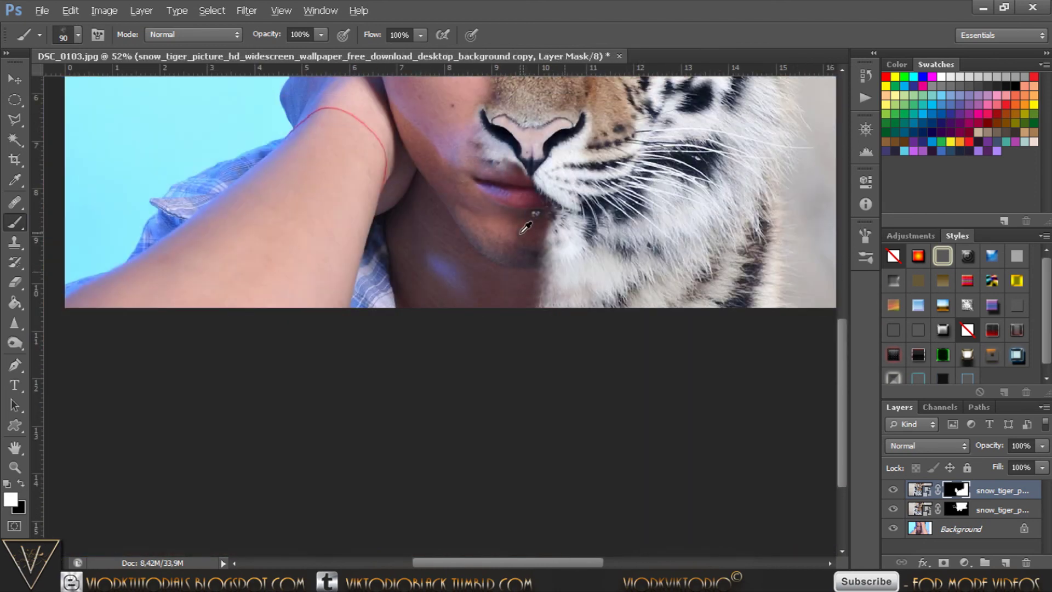
scroll(527, 227, up, 5)
scroll(438, 384, down, 2)
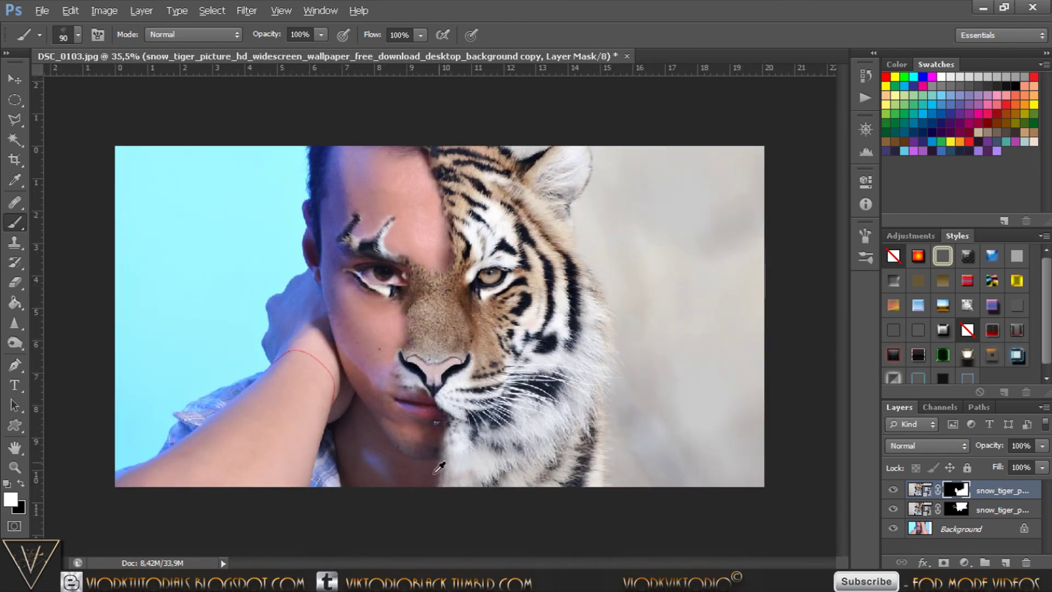
scroll(438, 468, up, 2)
scroll(438, 468, up, 2)
scroll(435, 474, up, 1)
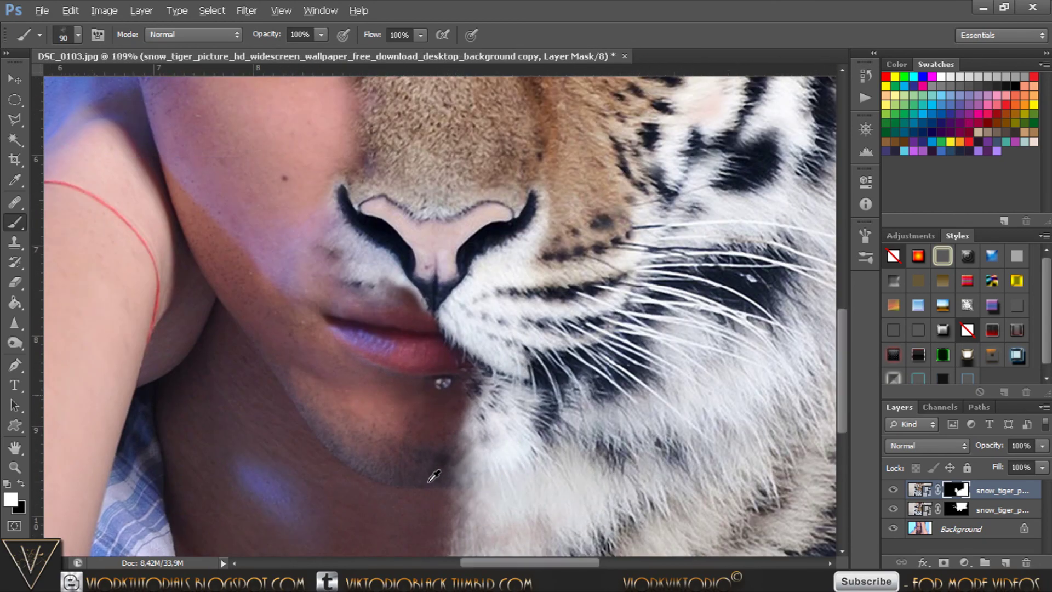
scroll(434, 476, up, 1)
scroll(434, 476, up, 1)
drag(482, 392, 479, 455)
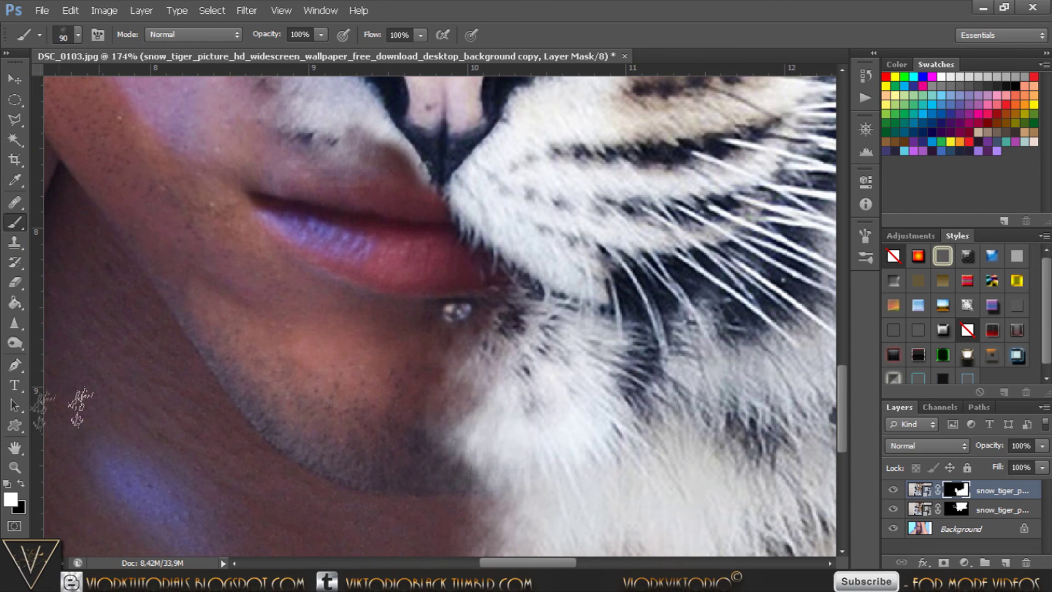
click(20, 483)
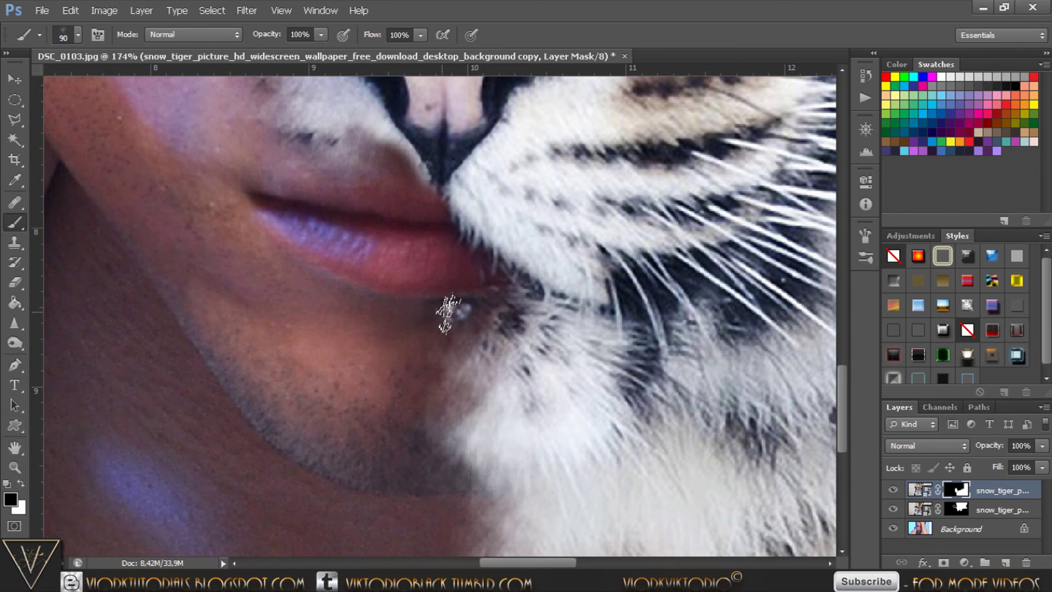
scroll(436, 294, down, 1)
scroll(435, 291, down, 1)
scroll(436, 291, down, 1)
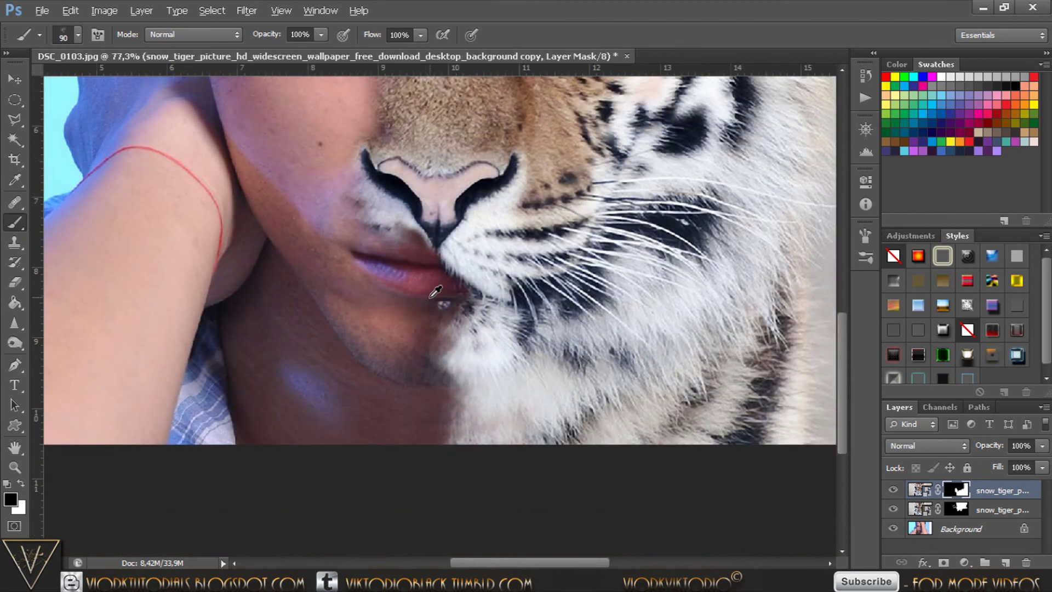
scroll(434, 292, down, 1)
scroll(432, 293, down, 1)
scroll(430, 294, down, 1)
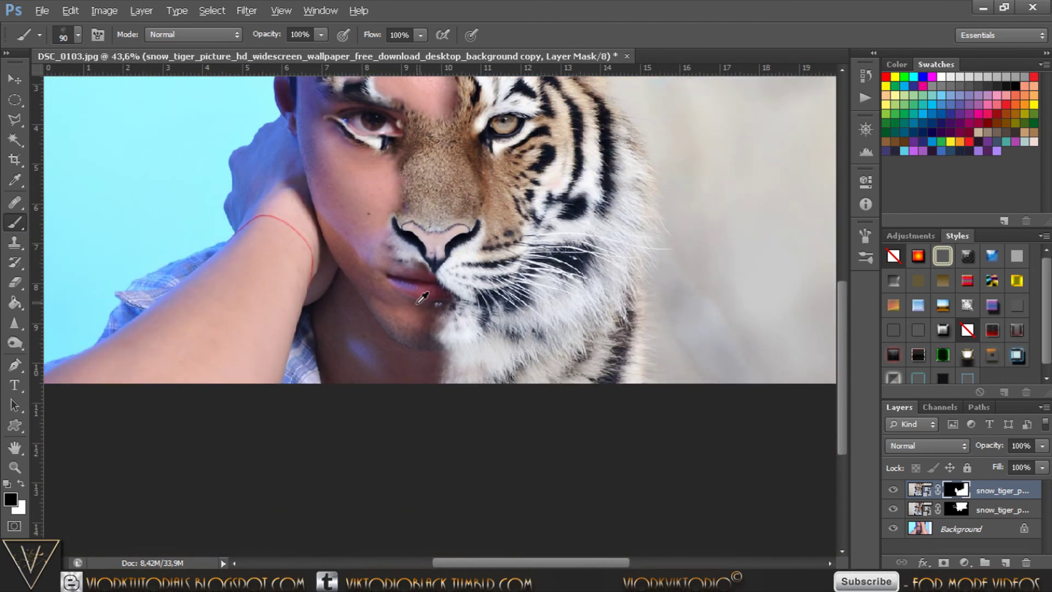
scroll(425, 297, down, 1)
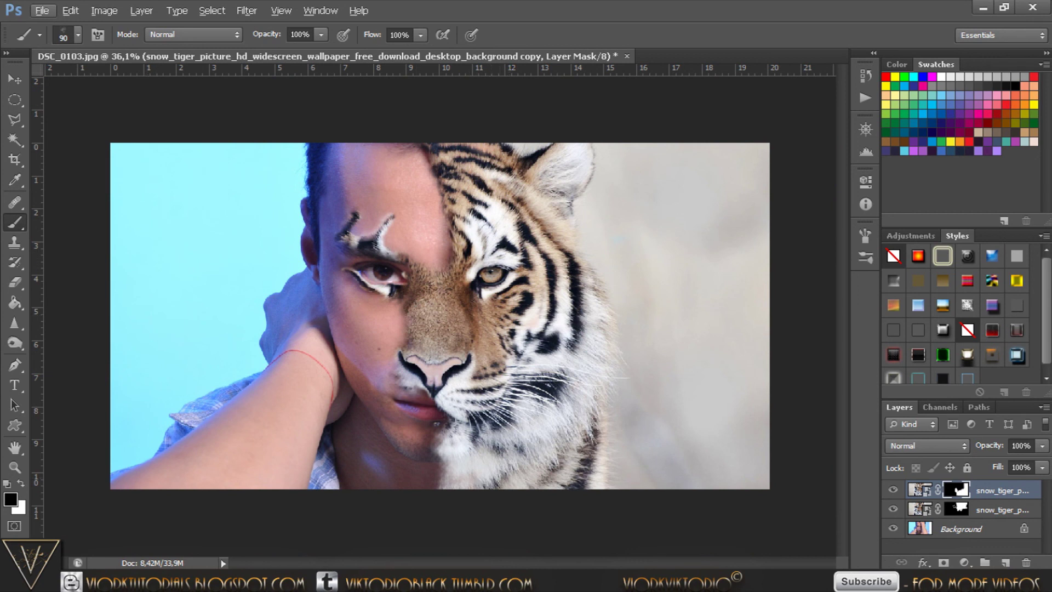
Step: Enlarge the textured brush to about 900 px and undo the stray mask stroke with Step Backward
right_click(370, 278)
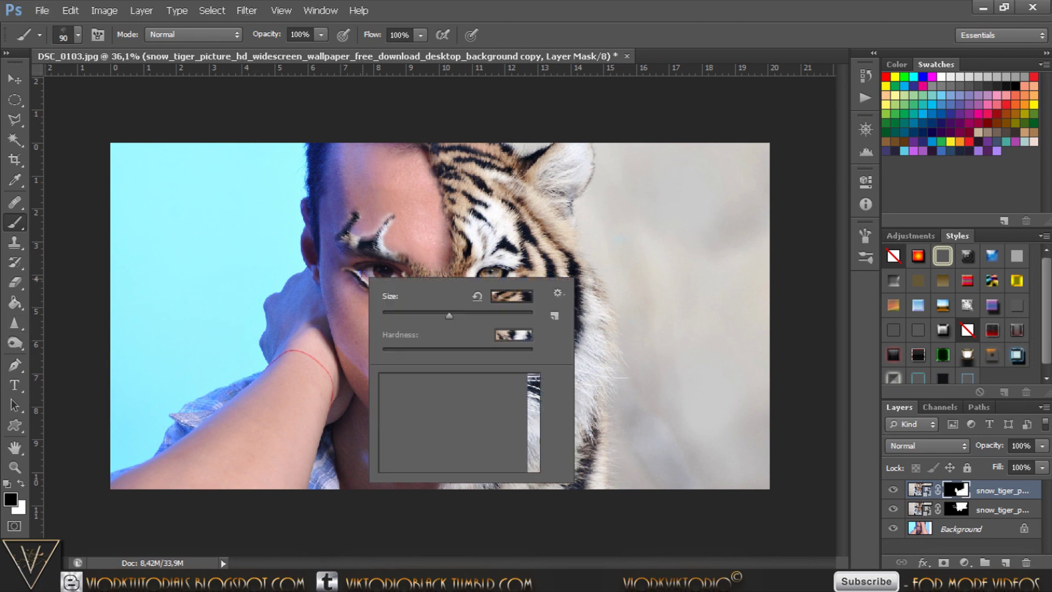
scroll(454, 413, up, 1)
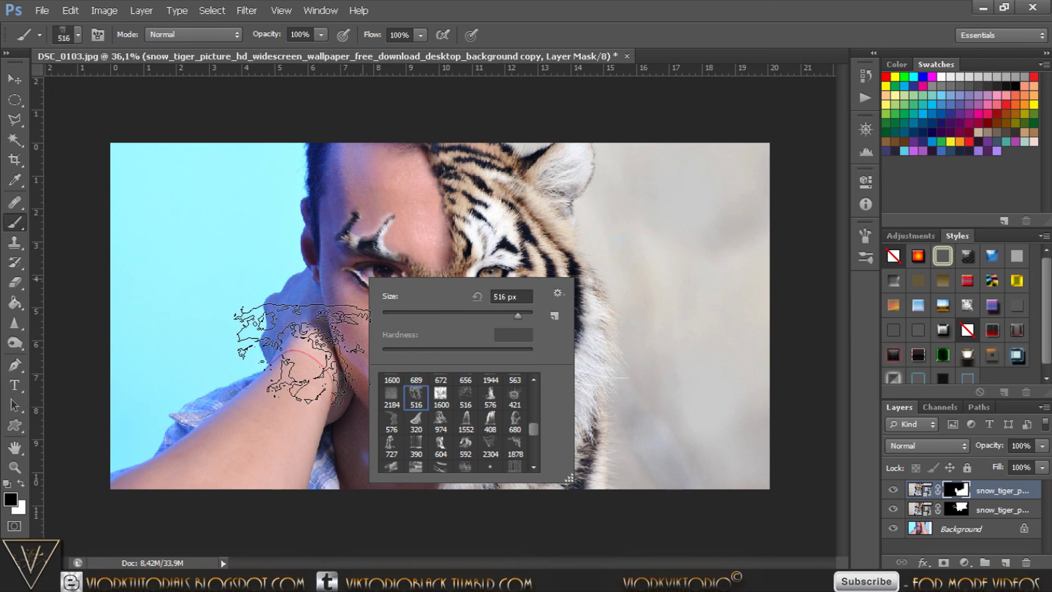
key(Escape)
key(bracketright)
key(bracketright)
key(bracketright)
key(bracketright)
key(F5)
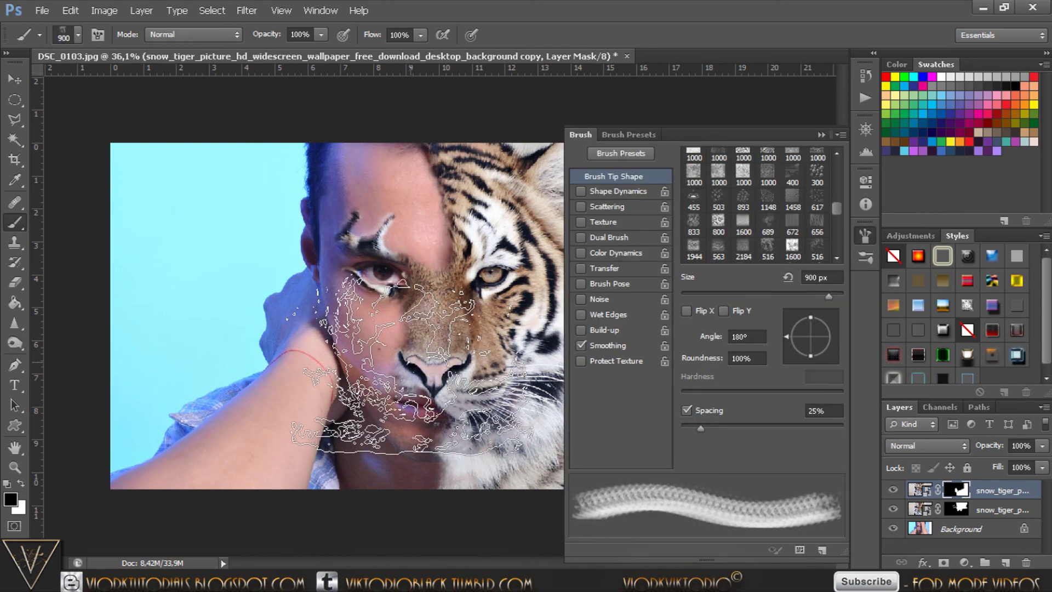
key(F5)
click(70, 11)
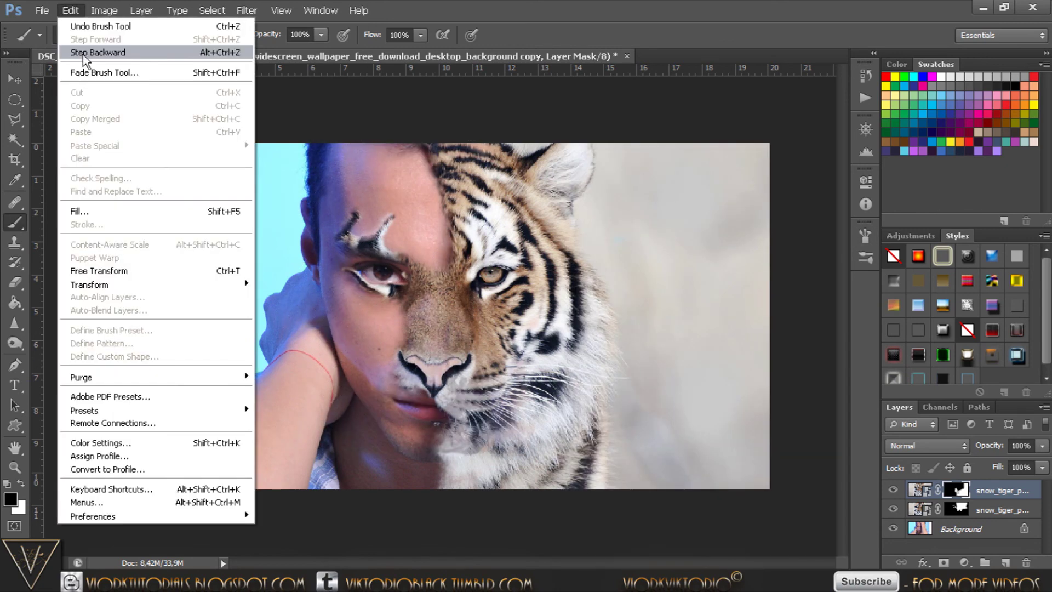
click(83, 55)
Step: Set the brush angle to 6° and stamp white on the lower tiger mask over the forehead
key(x)
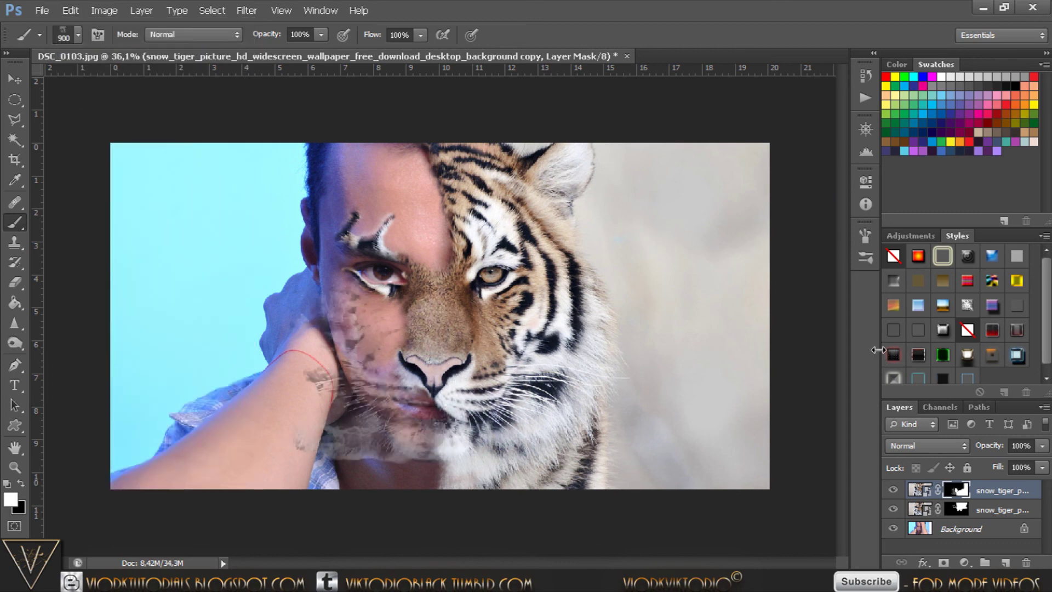
click(959, 512)
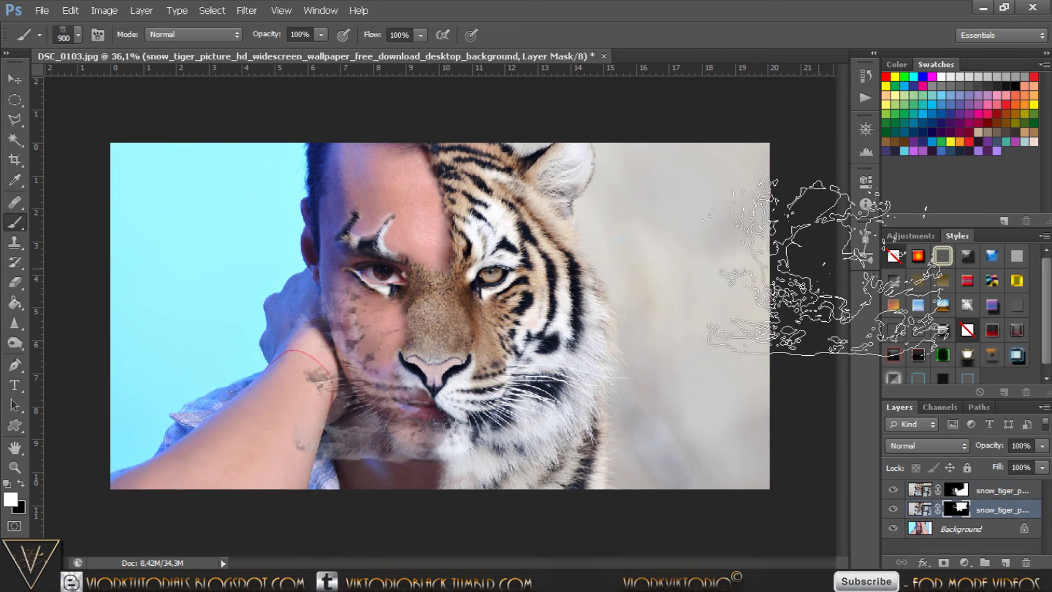
click(865, 235)
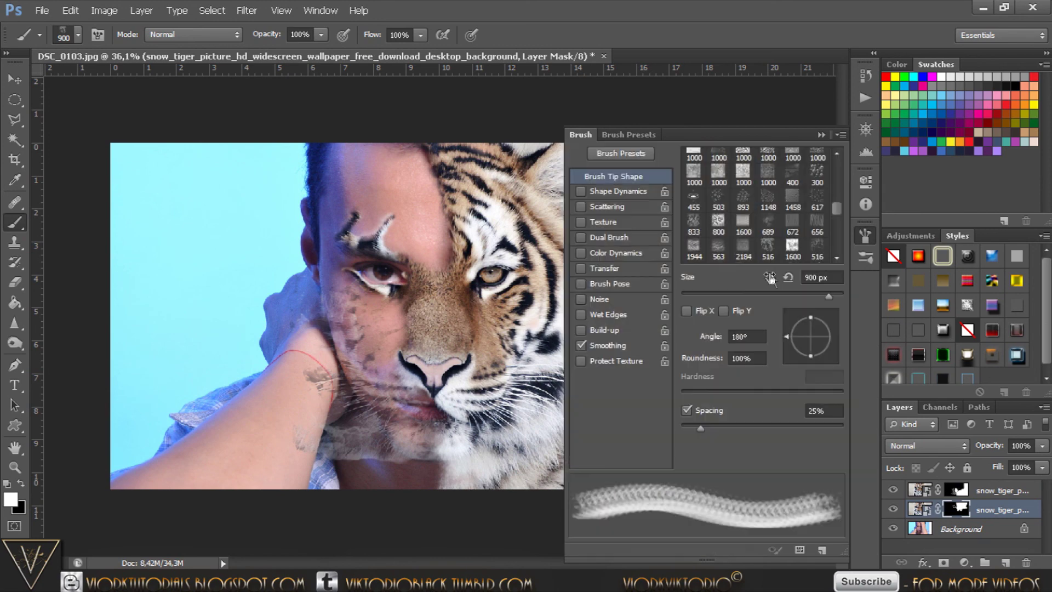
drag(787, 337, 847, 331)
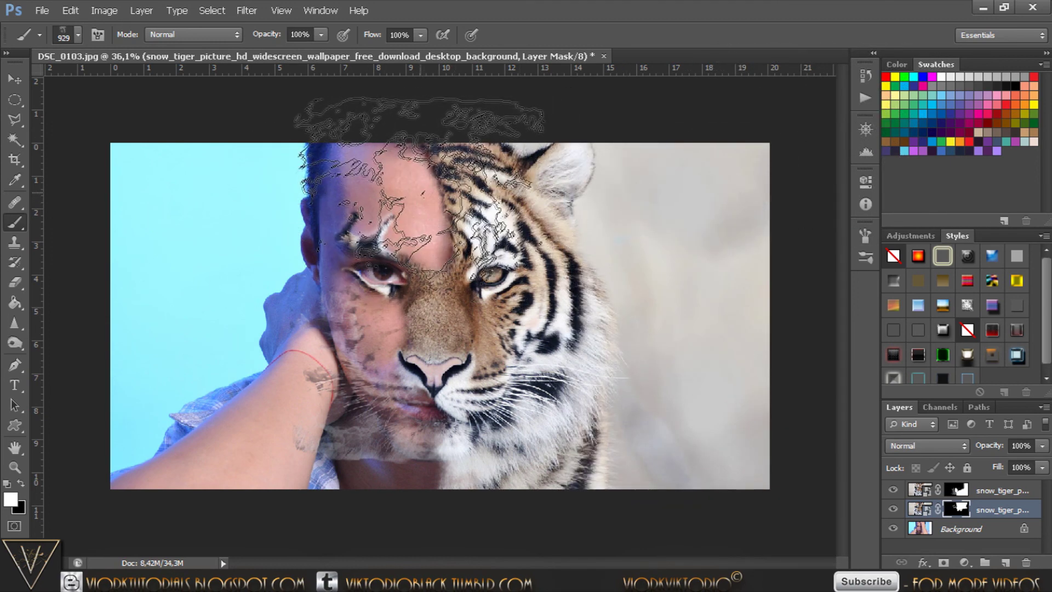
click(400, 181)
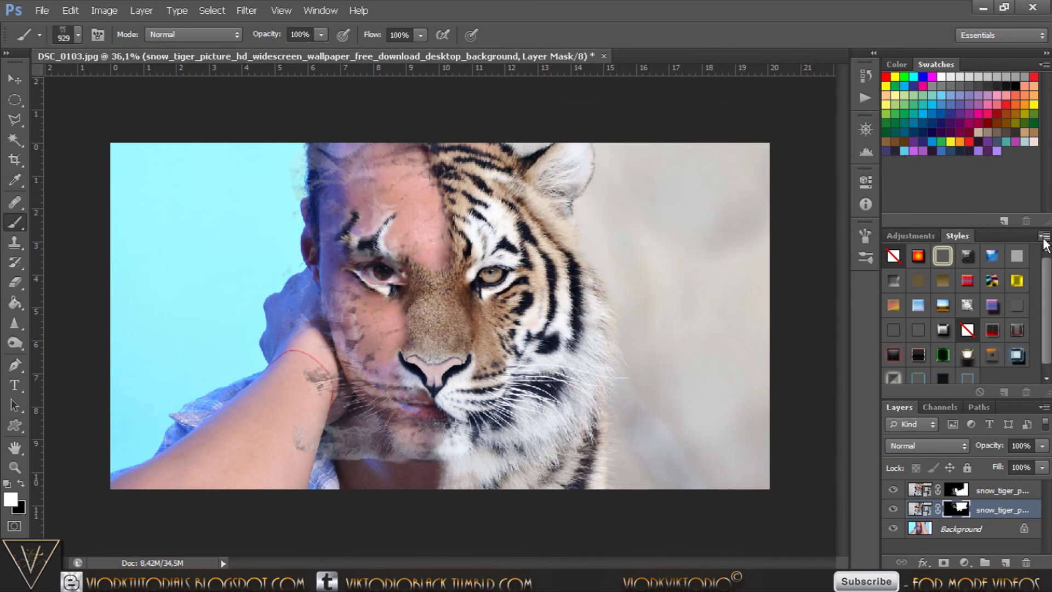
Step: Undo the forehead stamp, then stamp fur across the forehead on the upper tiger layer's mask
key(alt+ctrl+z)
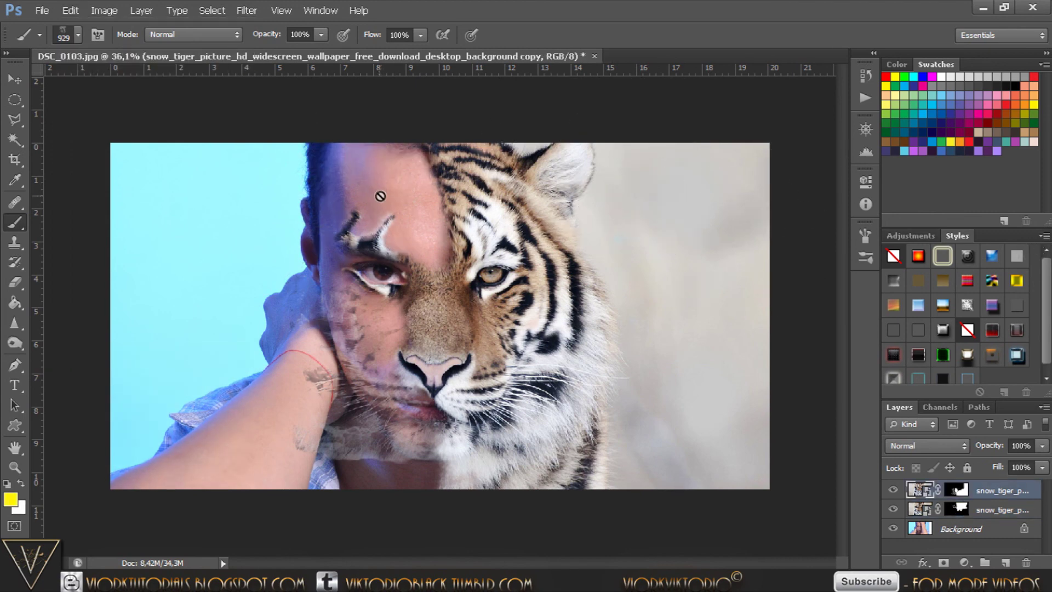
click(955, 488)
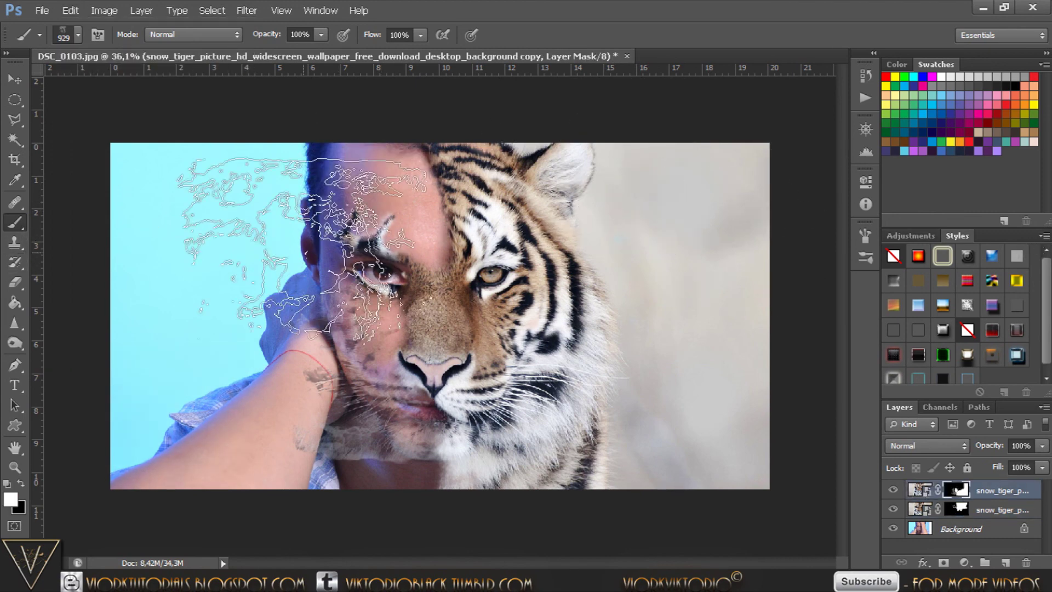
click(351, 177)
key(alt+ctrl+z)
key(alt+ctrl+z)
key(alt+ctrl+z)
key(alt+ctrl+z)
key(alt+ctrl+z)
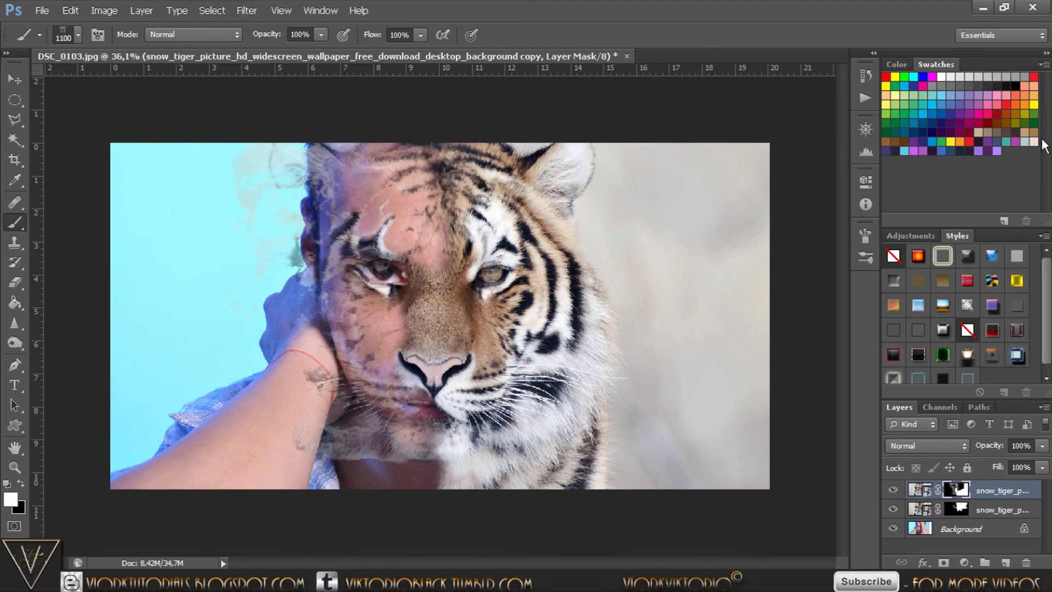
Step: Pick a scattered brush tip, then paint black on the lower tiger mask with a 500 px brush
right_click(274, 348)
click(320, 462)
key(Return)
click(956, 509)
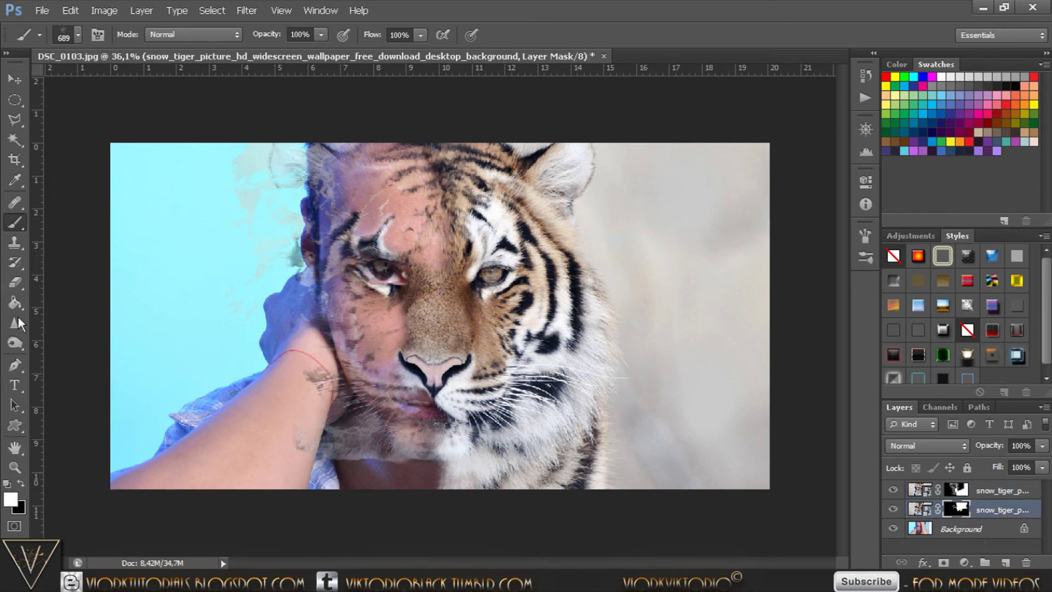
click(20, 486)
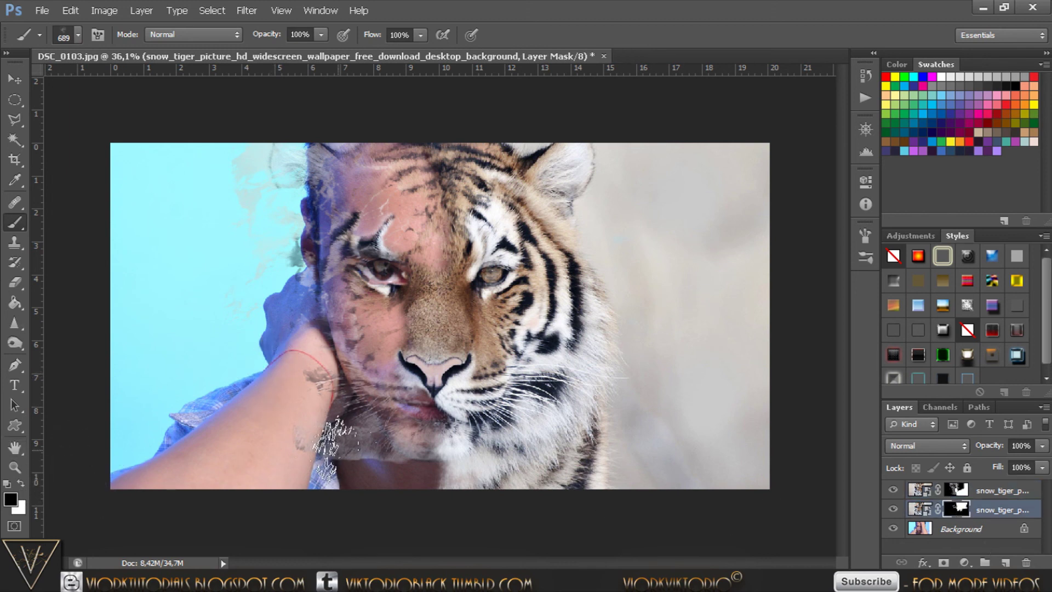
key(bracketleft)
key(bracketleft)
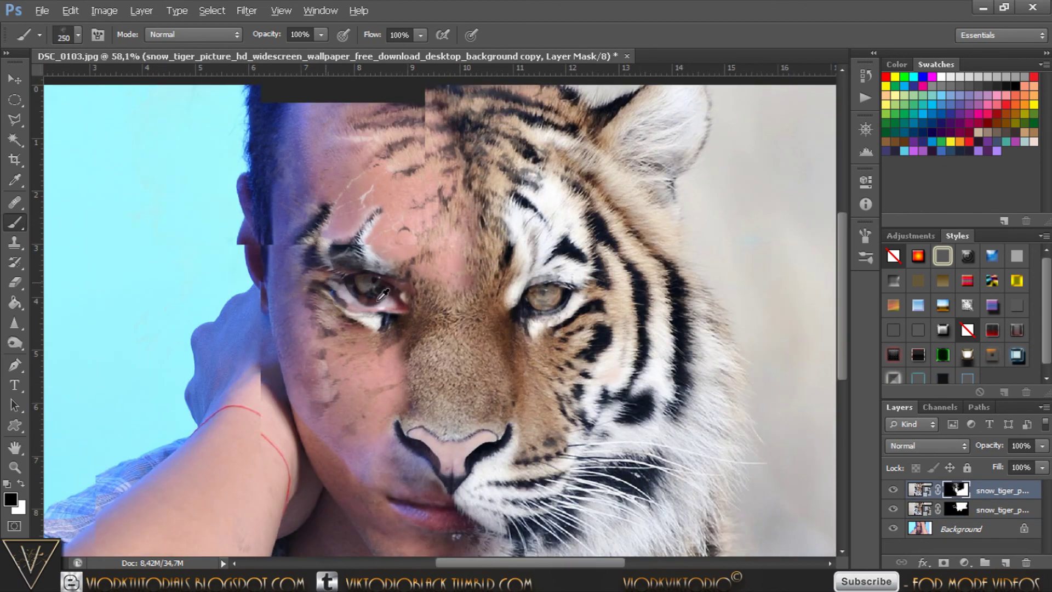
Step: Paint black over the left eye with a 70 px brush to restore the man's brown eye
scroll(384, 291, up, 4)
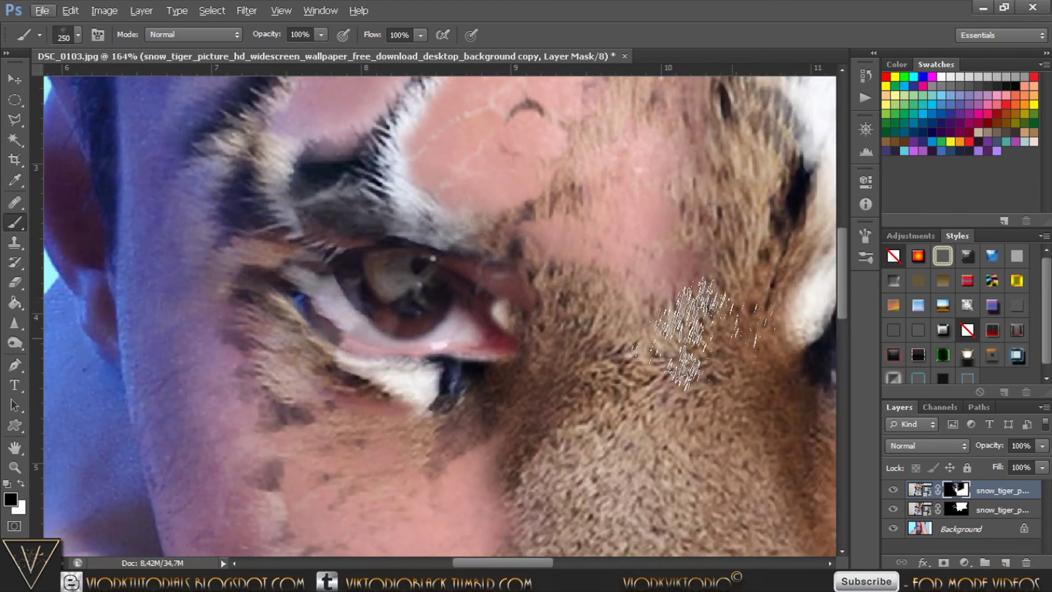
key(bracketleft)
key(bracketleft)
key(bracketleft)
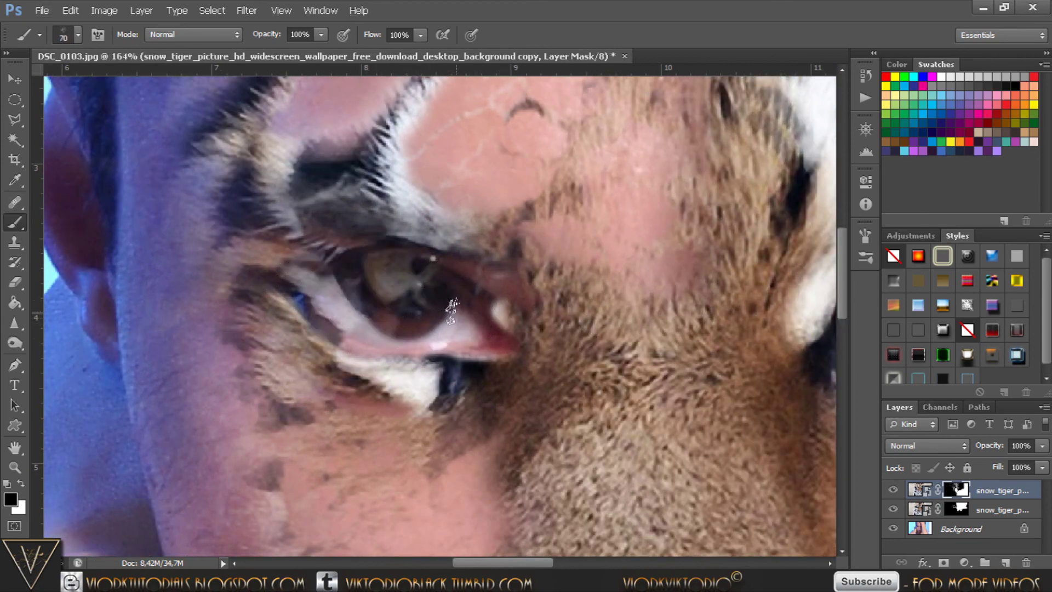
mouse_move(395, 296)
mouse_down()
mouse_move(364, 266)
mouse_move(277, 266)
mouse_move(329, 277)
mouse_move(351, 299)
mouse_move(334, 324)
mouse_move(401, 299)
mouse_up()
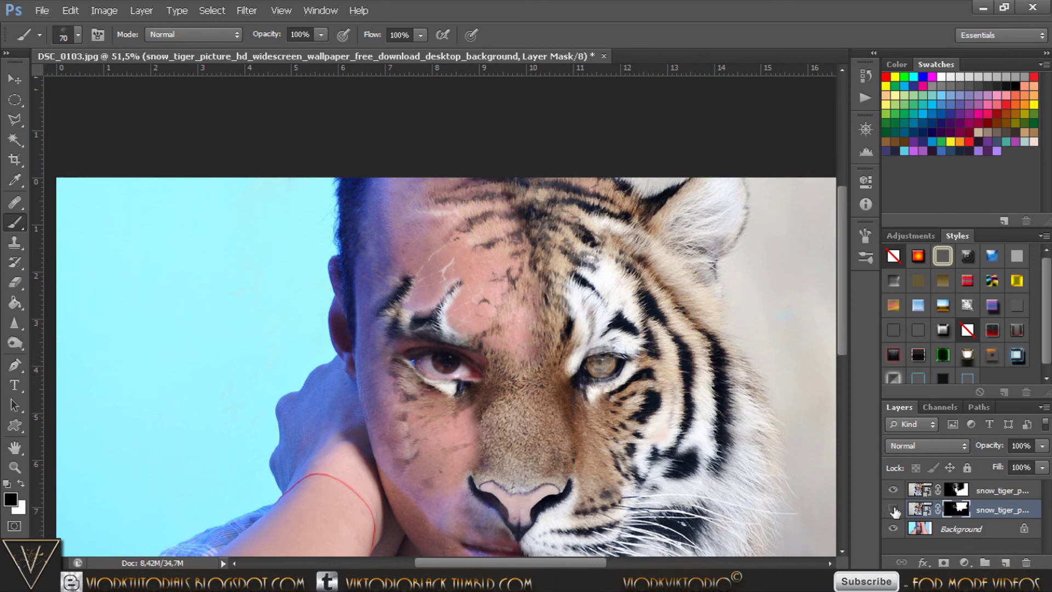
Step: Toggle the tiger layers on and off to compare, then target the upper tiger layer's mask
click(893, 510)
click(893, 510)
click(893, 490)
click(959, 489)
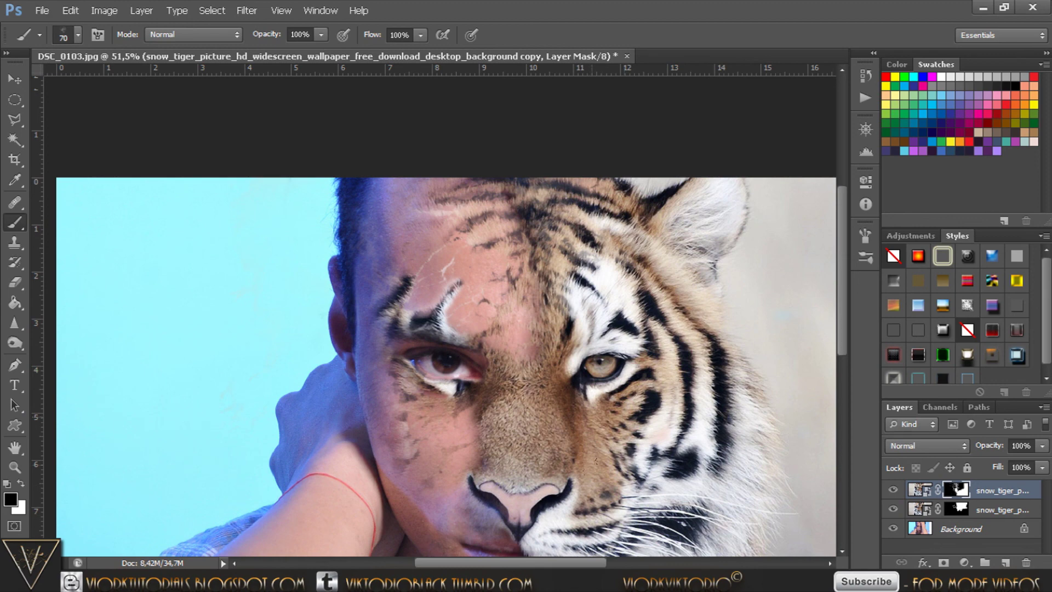
Step: Hide the second tiger layer, then drag the snow tiger photo from the G drive folder into Photoshop
scroll(477, 445, down, 3)
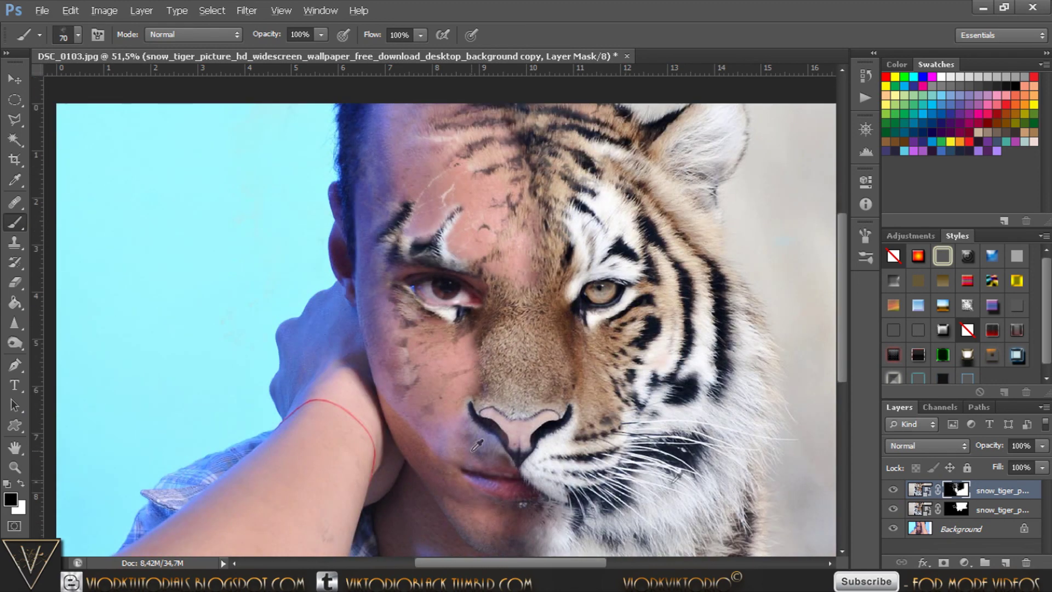
click(894, 510)
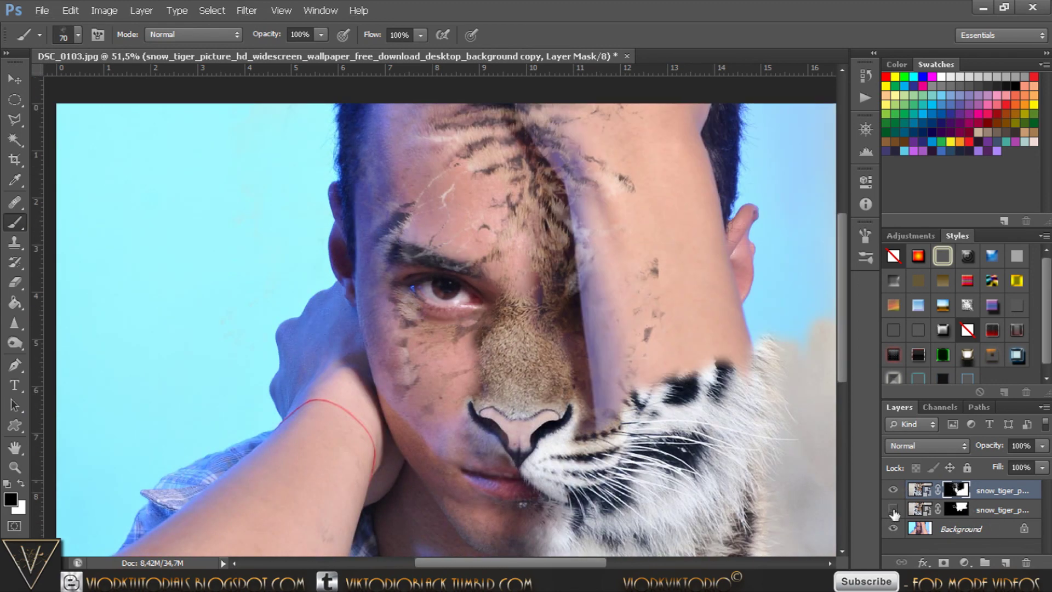
scroll(471, 394, up, 2)
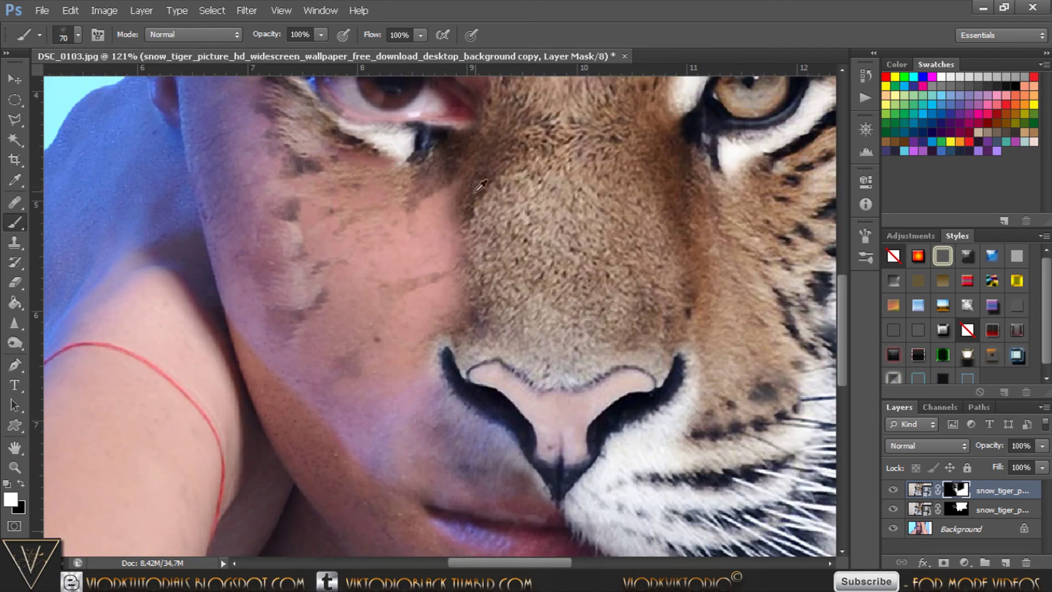
key(x)
scroll(470, 223, down, 2)
scroll(469, 226, down, 2)
key(alt)
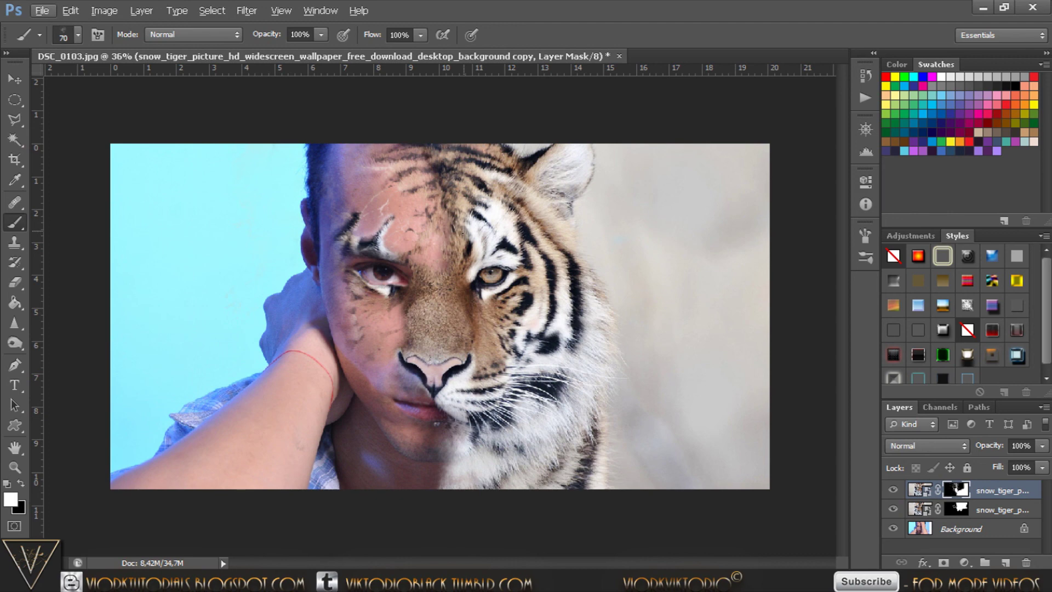
key(alt+Tab)
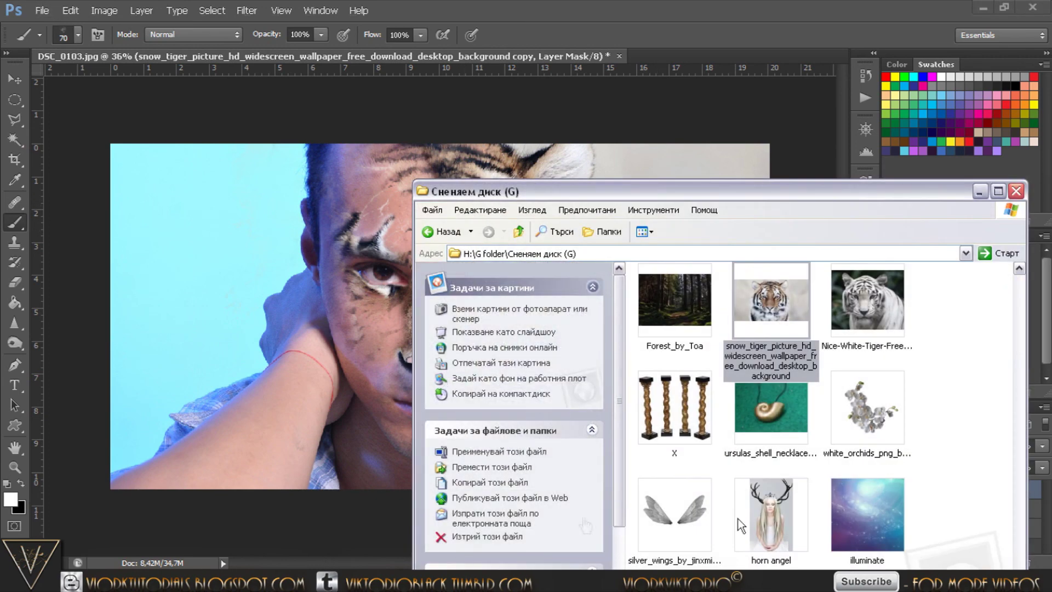
drag(794, 323, 774, 56)
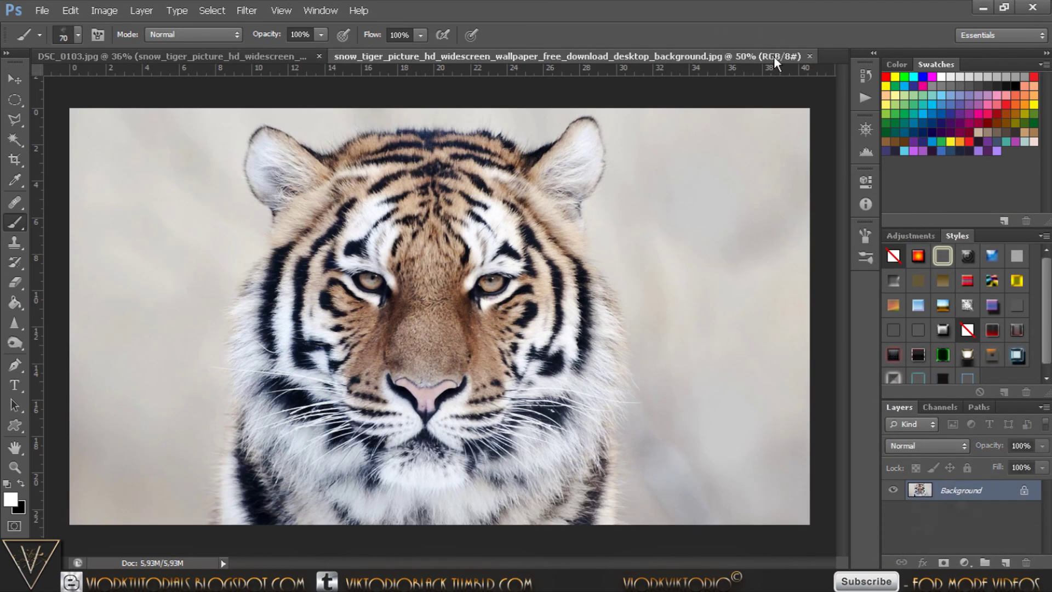
Step: Switch from the Lasso to the Polygonal Lasso tool
click(18, 129)
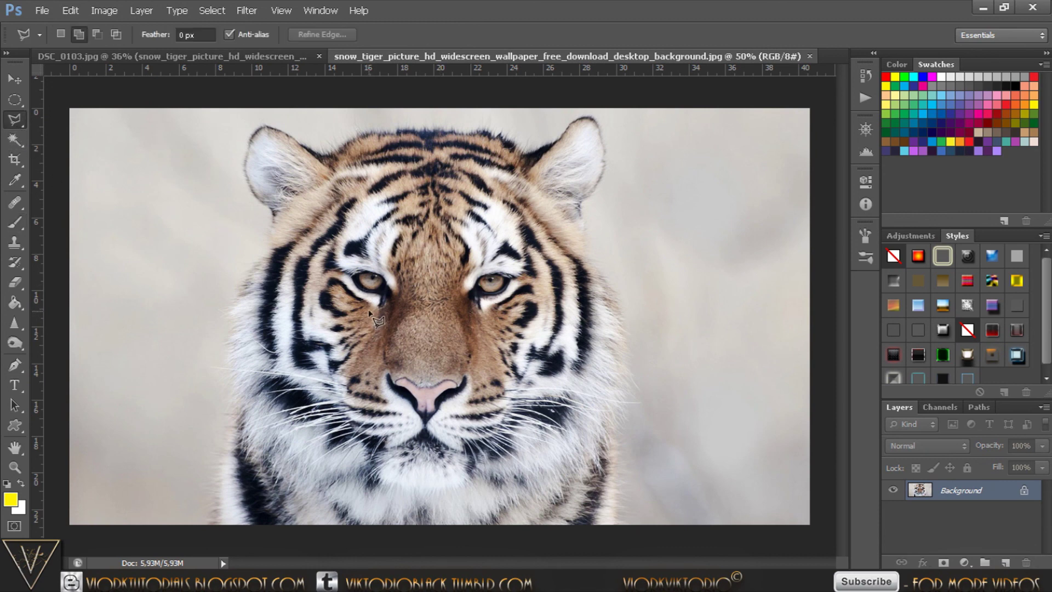
scroll(376, 316, up, 1)
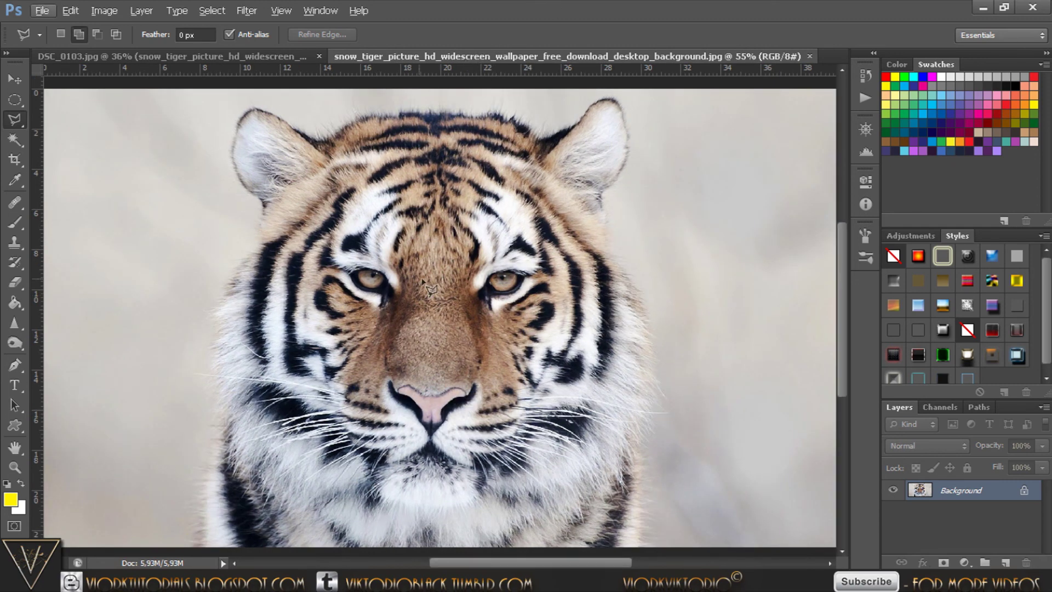
right_click(7, 120)
click(65, 132)
Step: Zoom into the tiger's left eye and trace a selection around its iris
scroll(362, 288, up, 1)
scroll(362, 288, up, 1)
scroll(361, 288, up, 1)
scroll(362, 288, up, 1)
scroll(362, 287, up, 2)
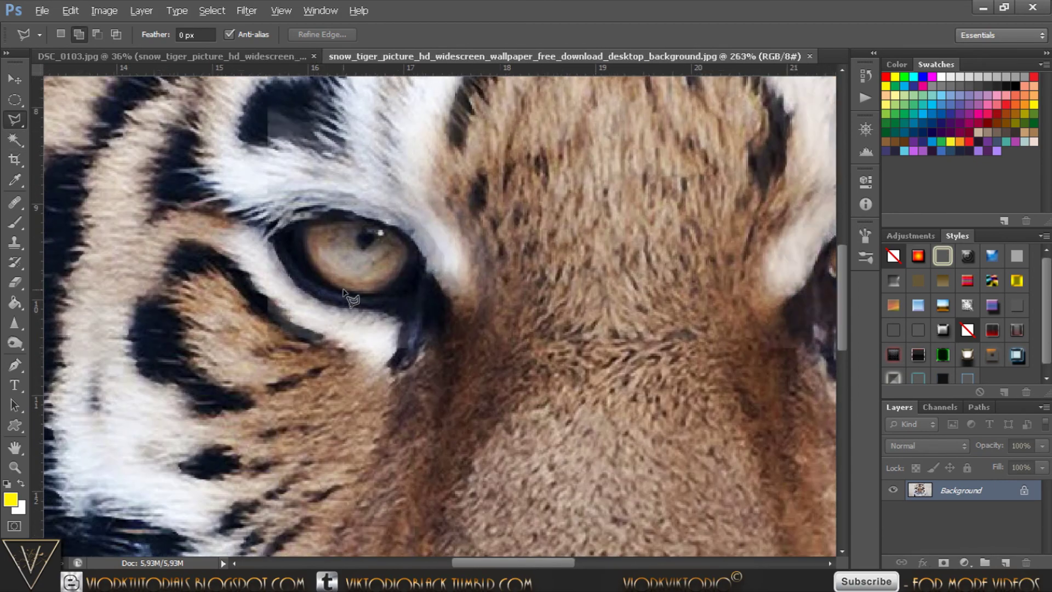
scroll(362, 288, up, 2)
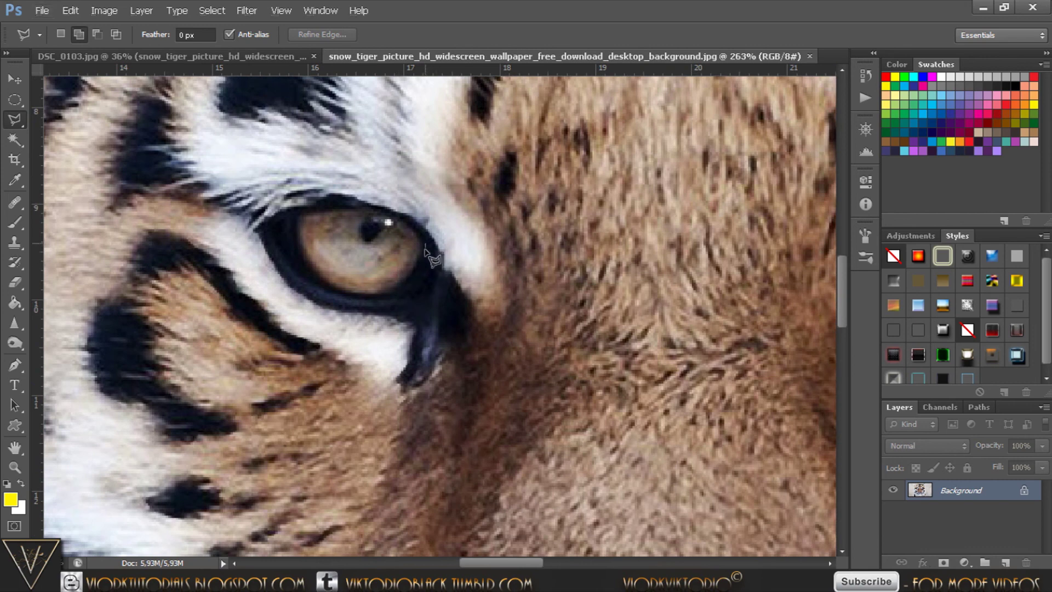
drag(422, 282, 425, 246)
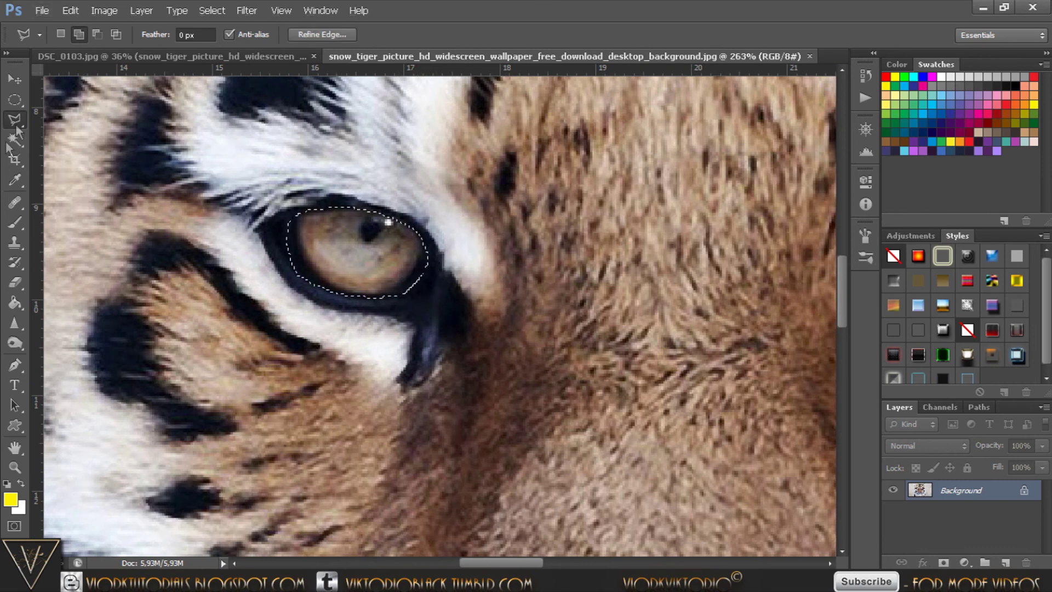
Step: Move the selected tiger eye into the DSC_0103 portrait as Layer 1, toggling tiger layers to compare
click(15, 82)
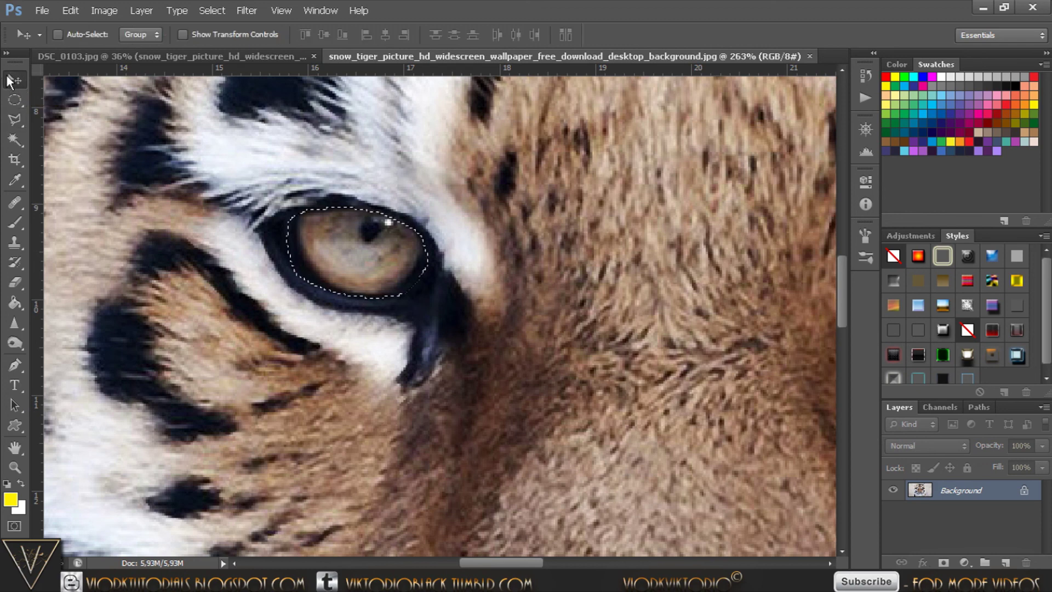
mouse_move(354, 255)
mouse_down()
mouse_move(289, 104)
mouse_move(238, 57)
mouse_move(389, 285)
mouse_up()
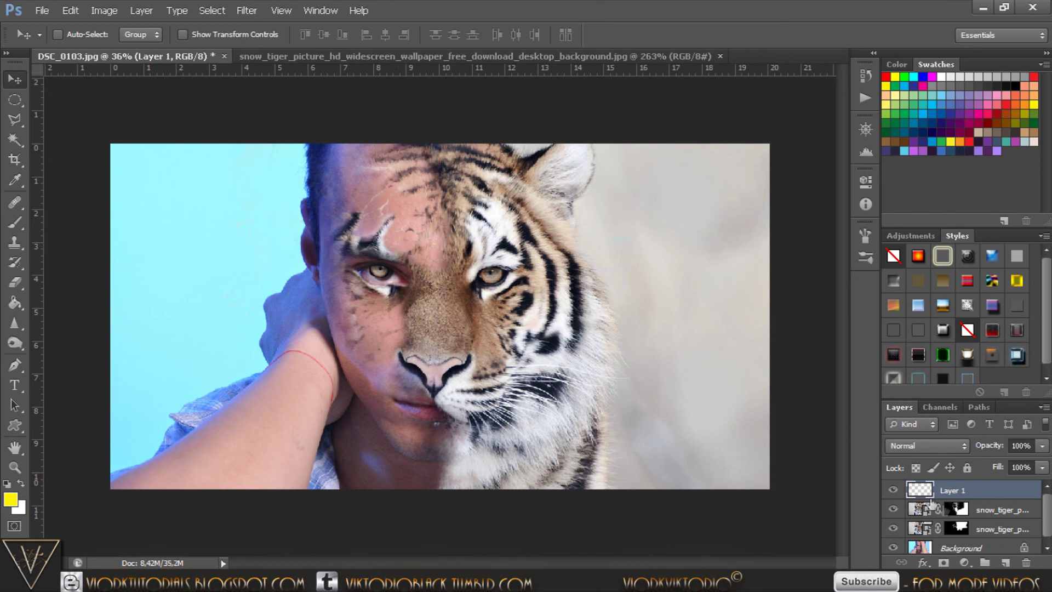
click(893, 509)
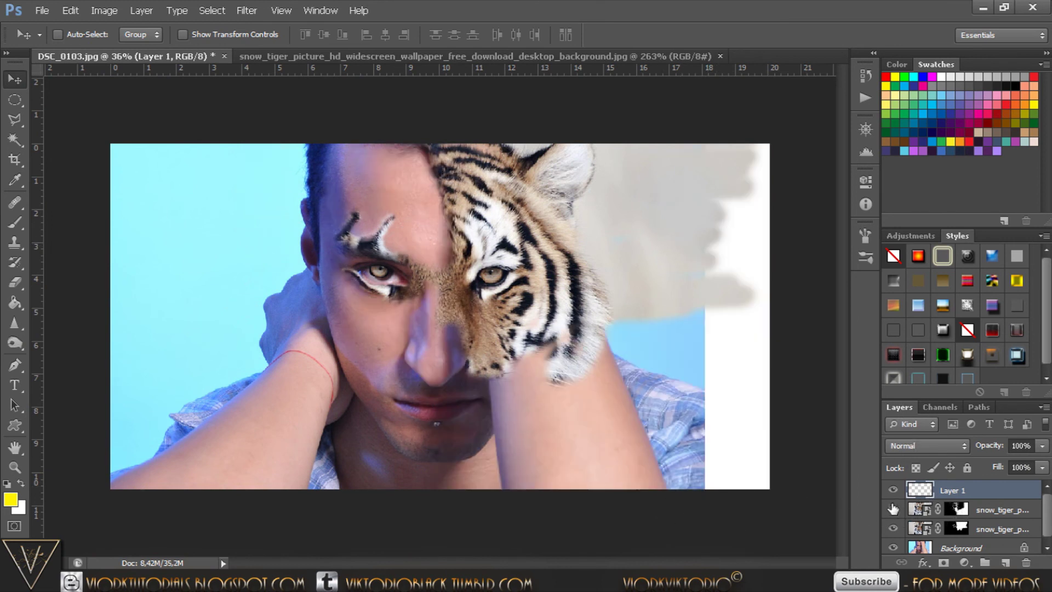
click(893, 529)
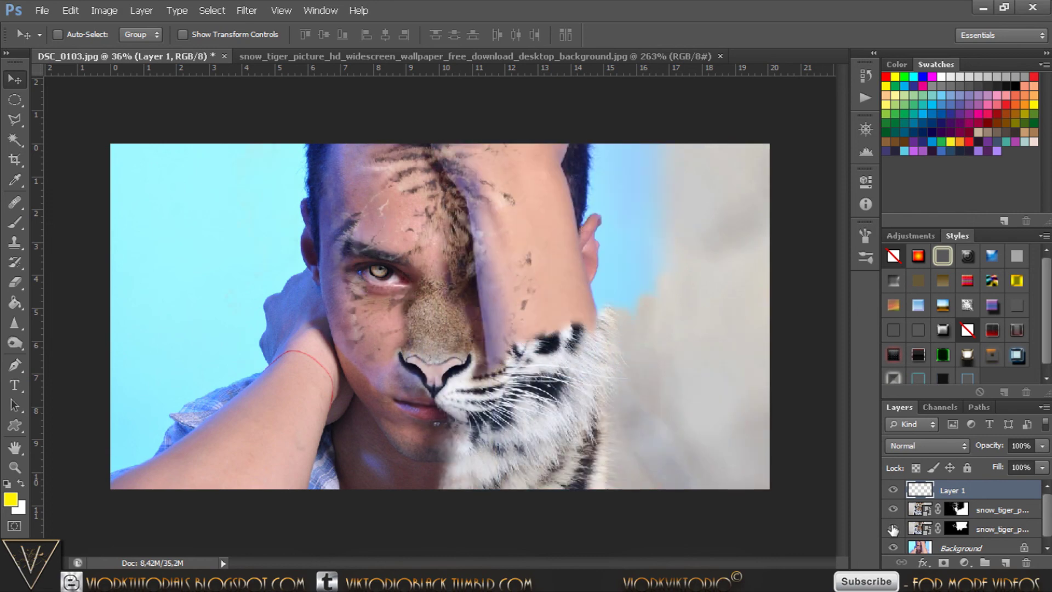
click(894, 529)
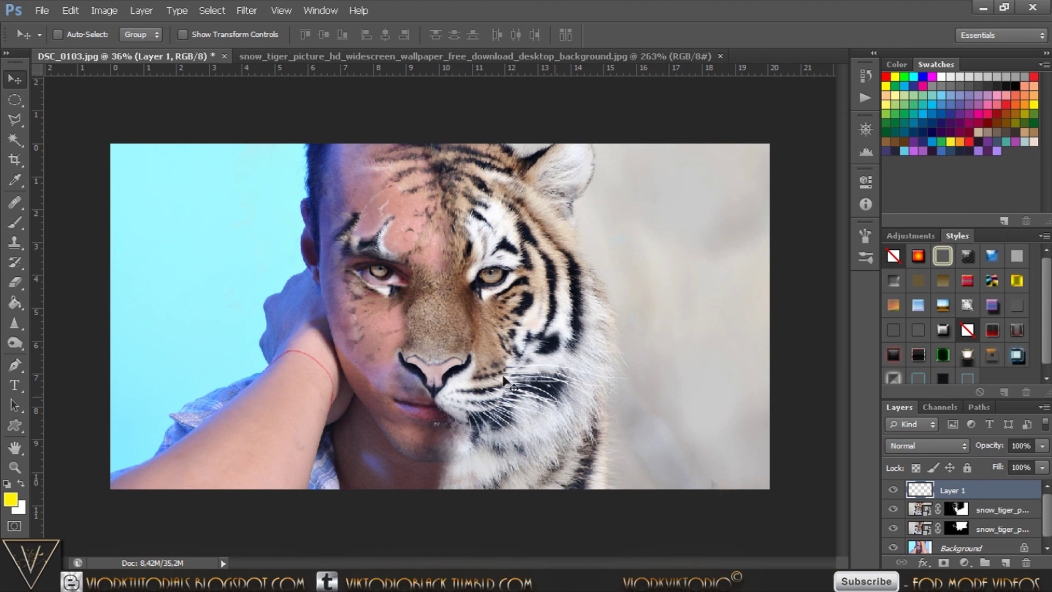
click(956, 526)
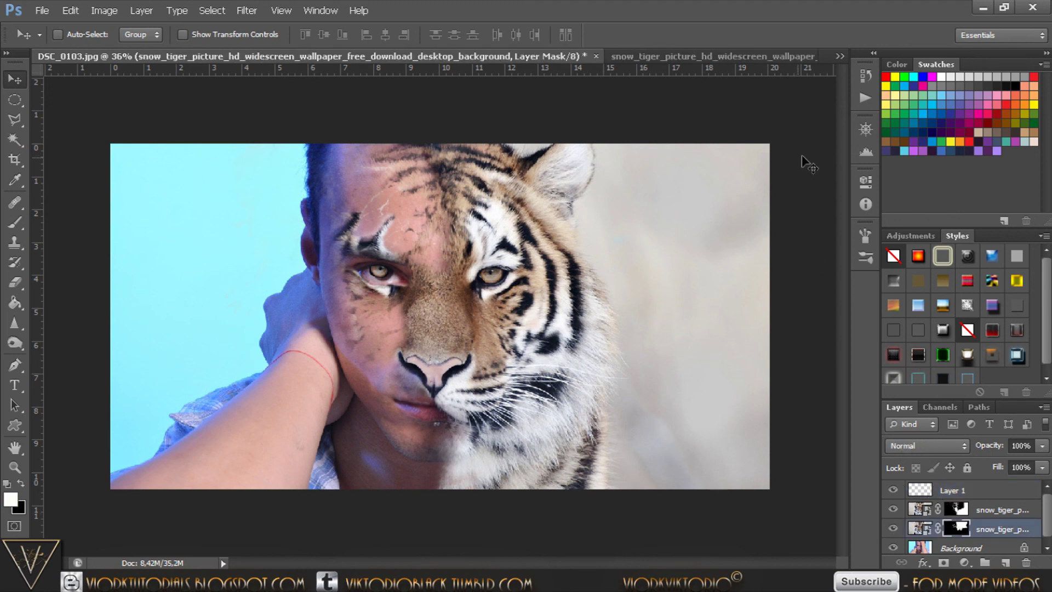
Step: Disable the second tiger layer's mask in its properties
click(865, 183)
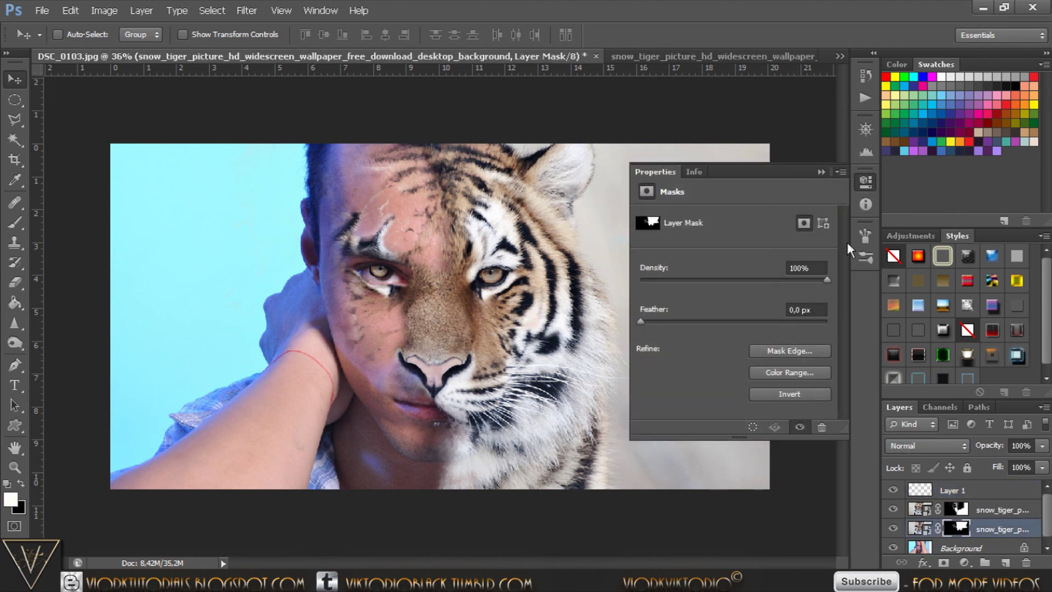
click(820, 433)
key(ctrl+t)
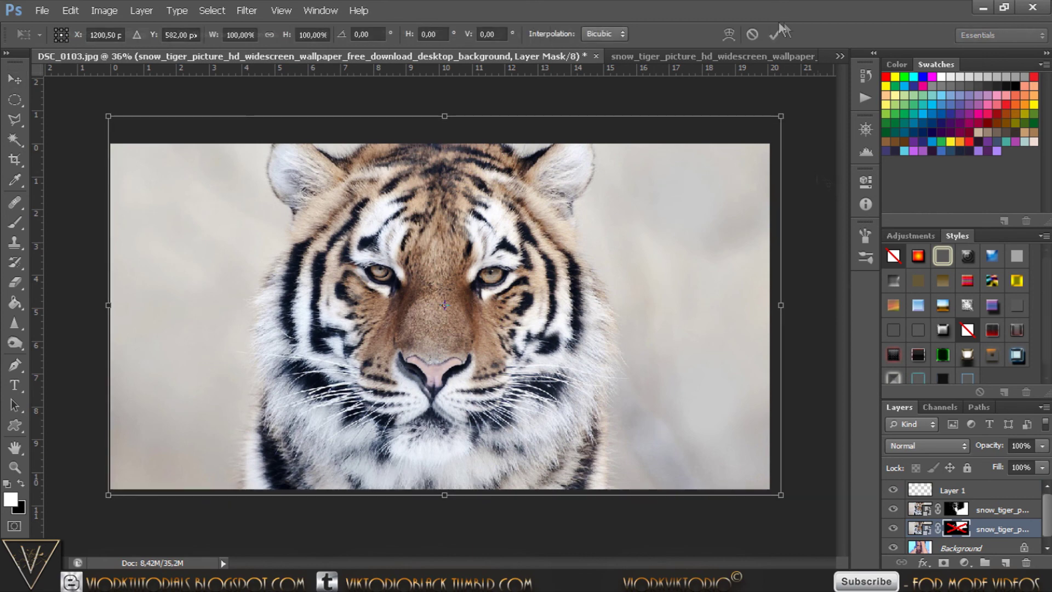
key(Escape)
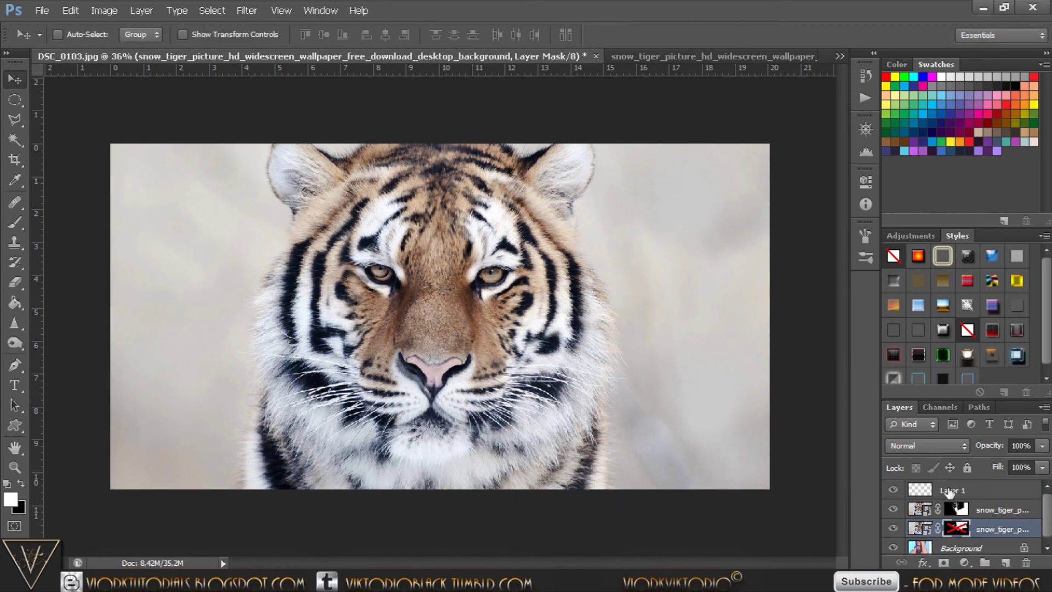
Step: Scale Layer 1's tiger eye up with Free Transform to cover the man's eye
click(949, 491)
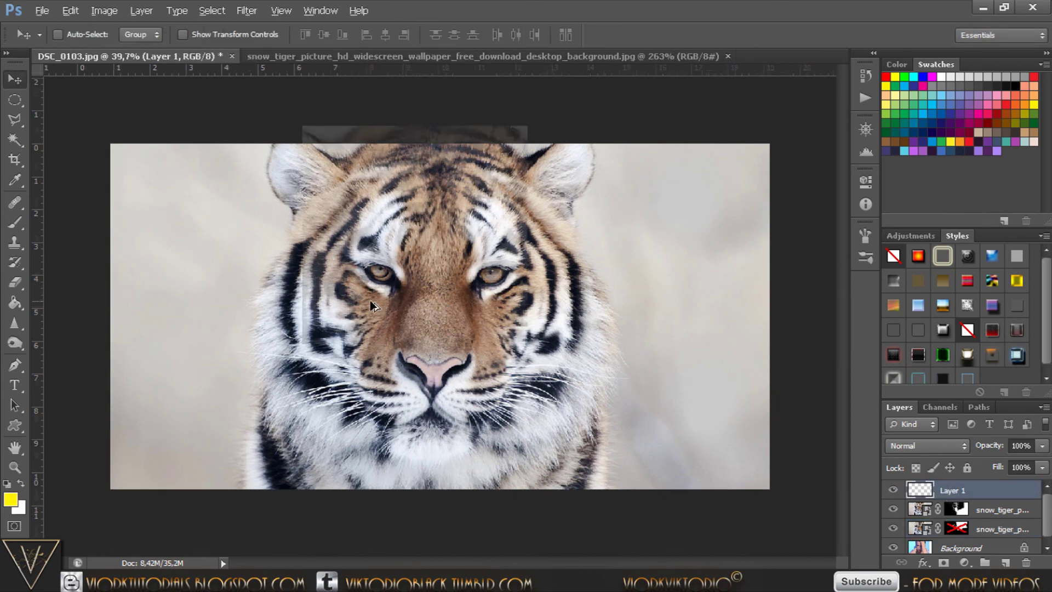
scroll(371, 299, up, 4)
scroll(373, 274, up, 3)
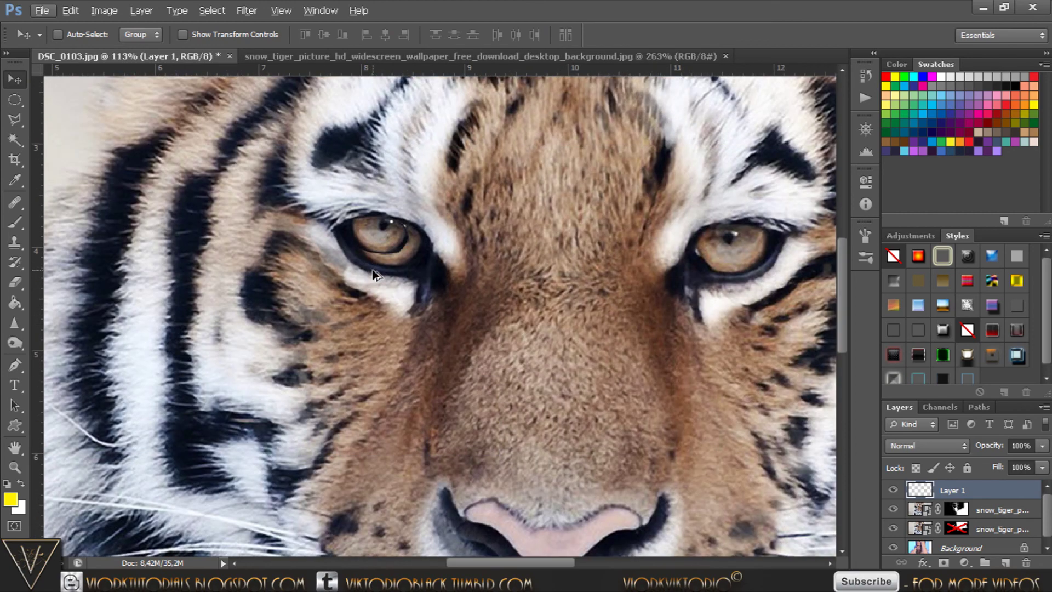
key(ctrl+t)
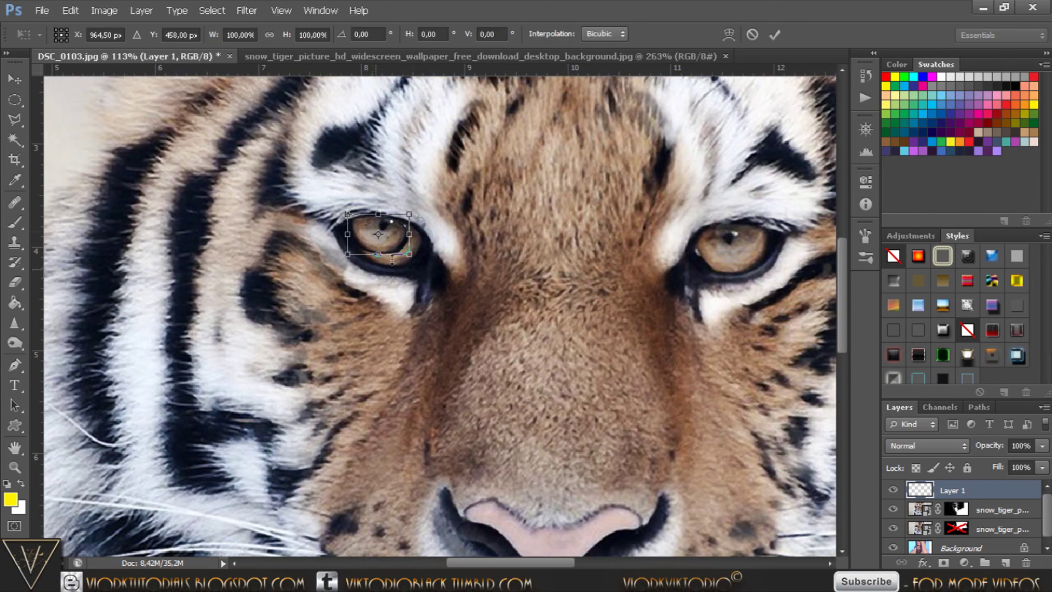
drag(410, 253, 430, 268)
key(Return)
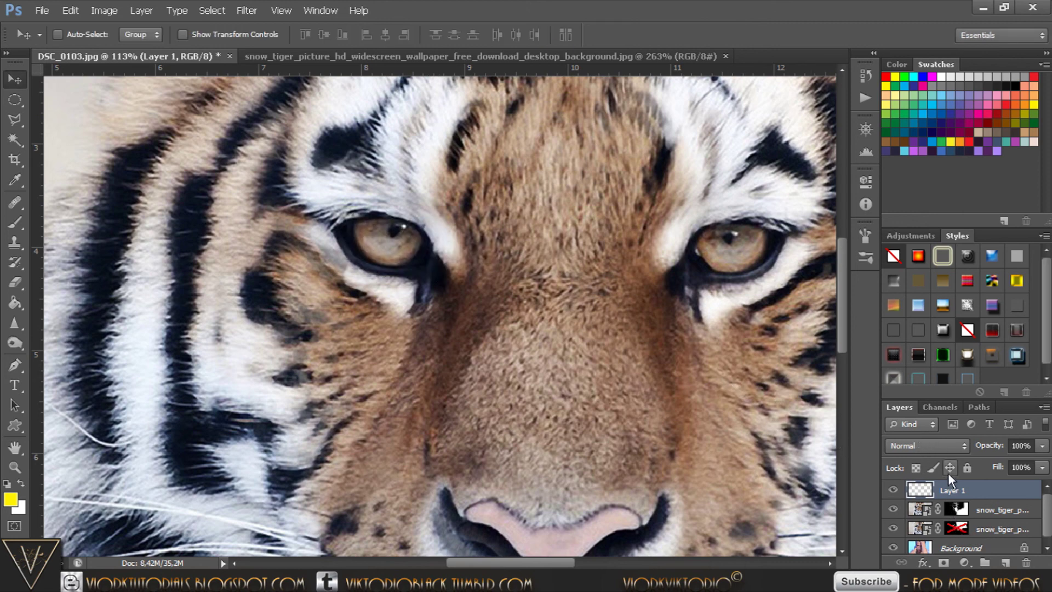
Step: Re-enable the tiger mask, compare the pasted eye, and add a white layer mask to Layer 1
click(956, 528)
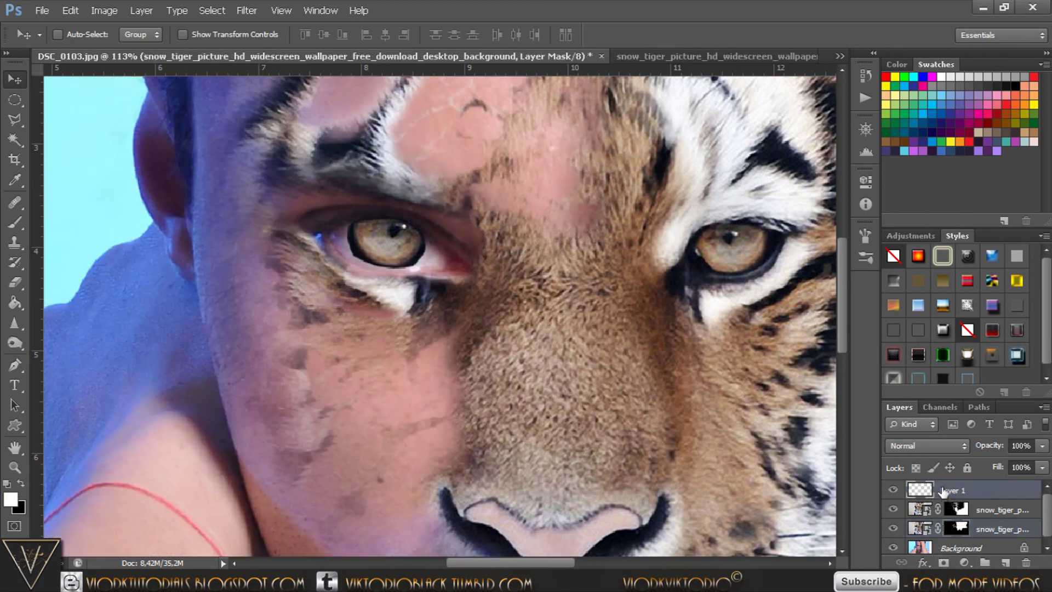
click(942, 490)
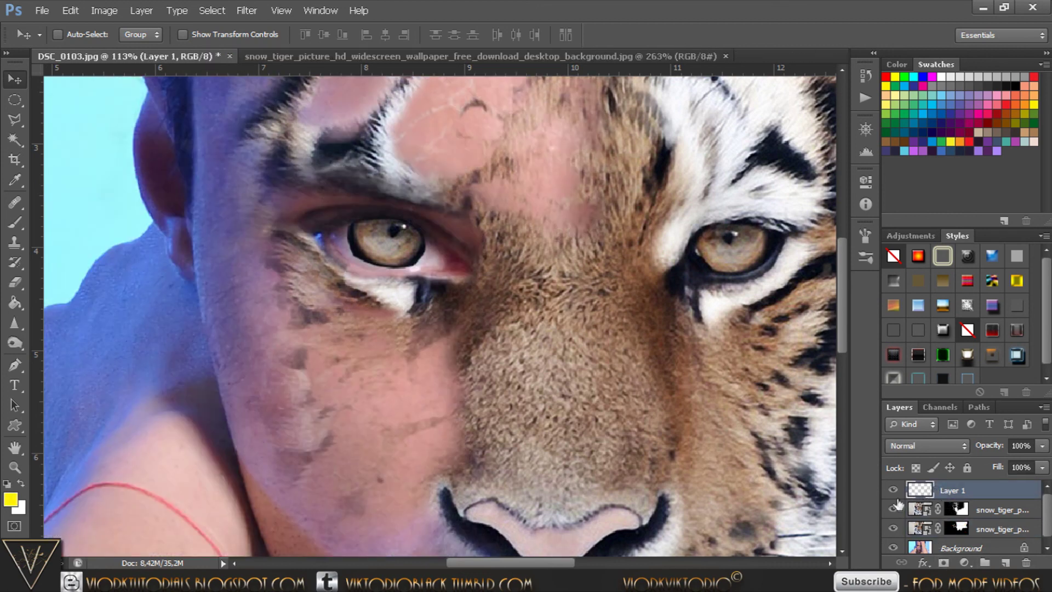
click(893, 490)
click(944, 562)
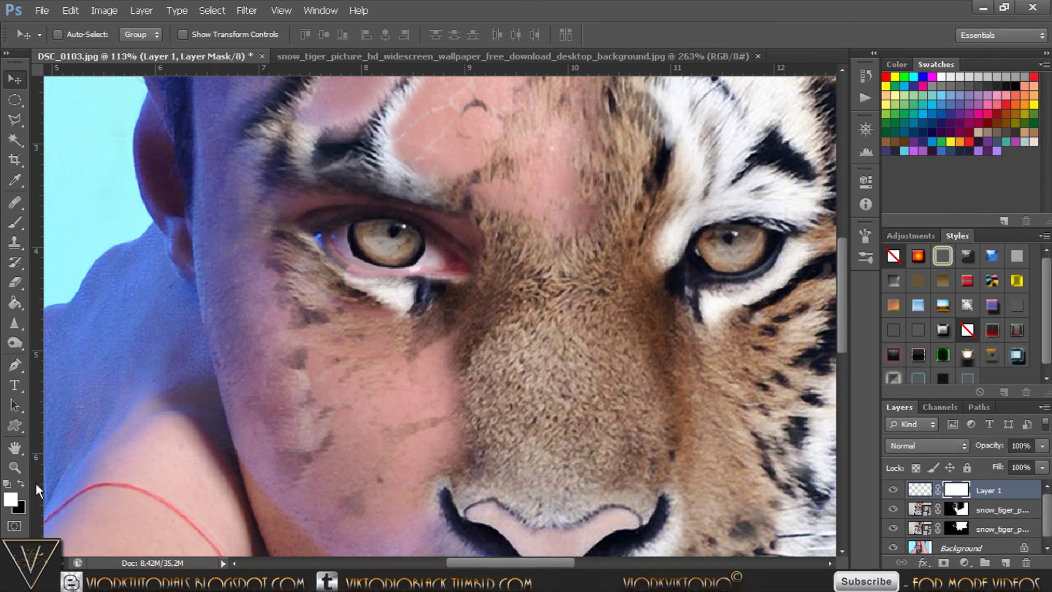
Step: Select the Brush tool, zoom in on the eye and make the brush smaller
click(15, 224)
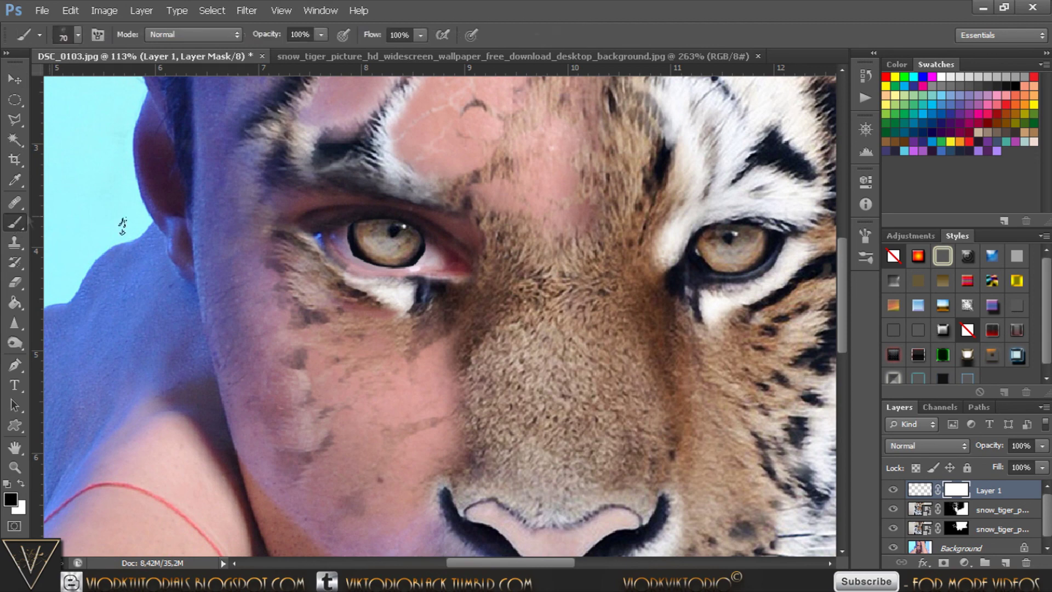
scroll(353, 249, up, 1)
scroll(362, 246, up, 1)
scroll(406, 235, up, 1)
scroll(443, 228, up, 1)
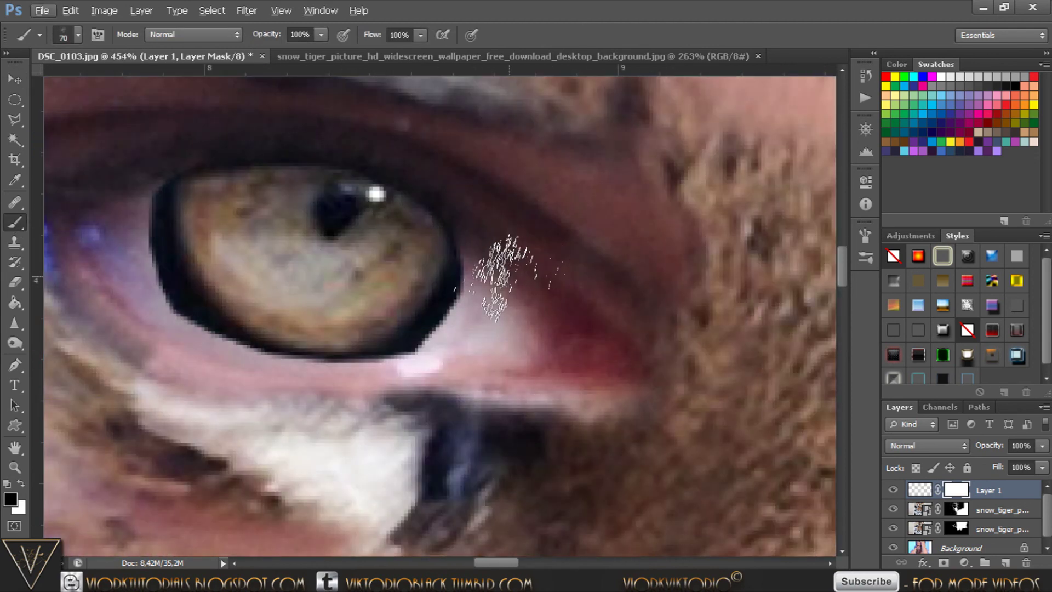
scroll(390, 263, up, 1)
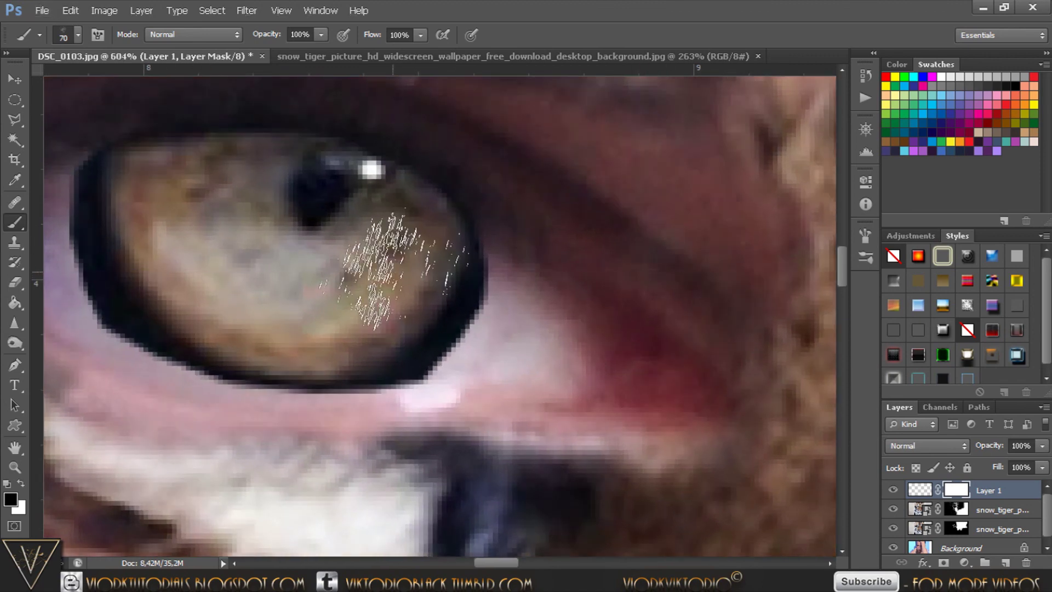
key(bracketleft)
key(bracketleft)
key(bracketleft)
key(bracketleft)
key(bracketleft)
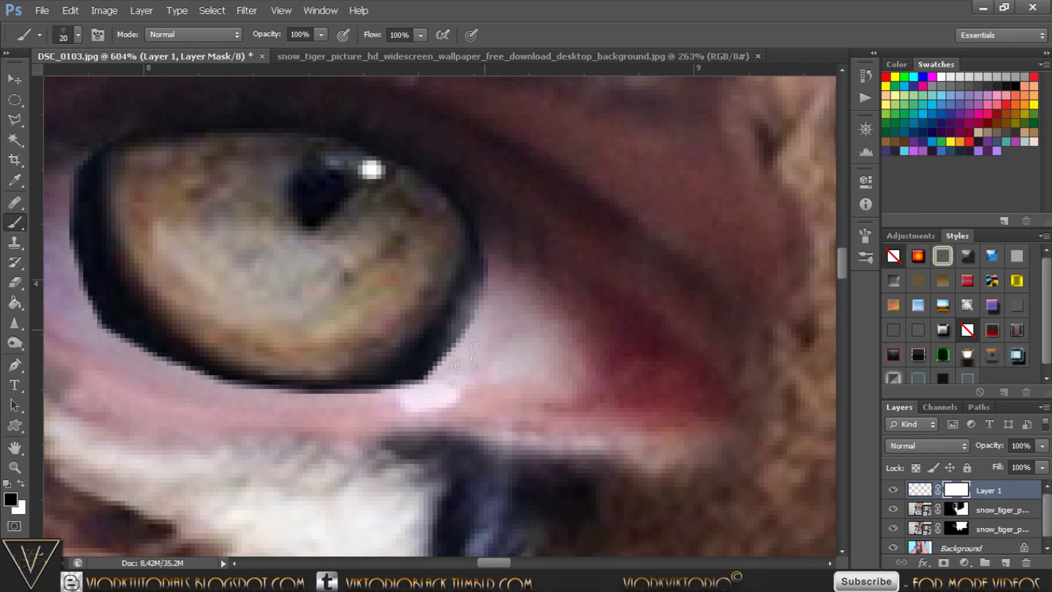
Step: Paint over the dark iris rim on Layer 1's mask, then fit the image on screen
drag(482, 563, 470, 565)
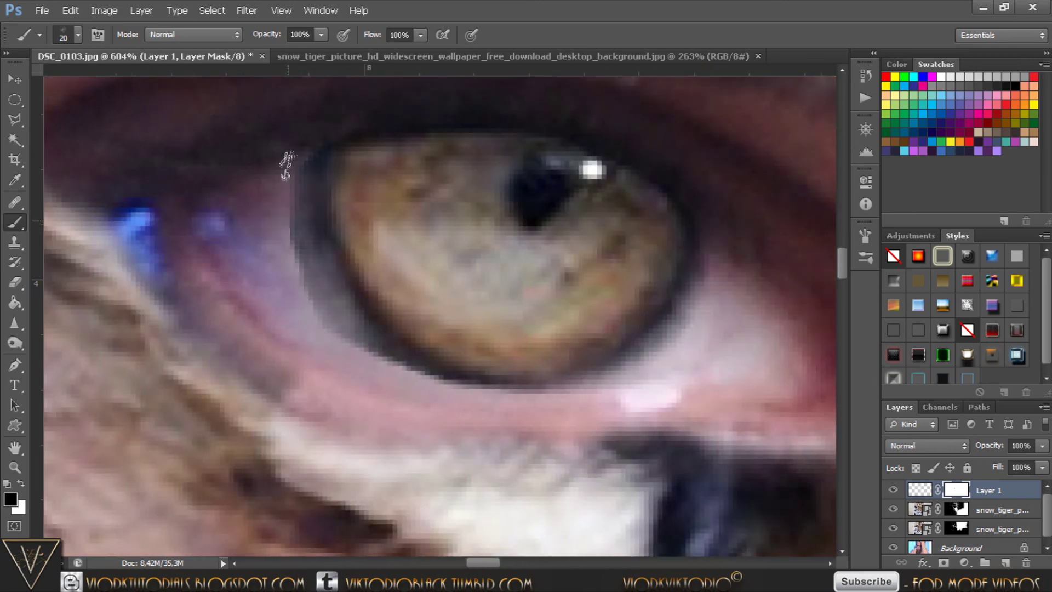
mouse_move(290, 175)
mouse_down()
mouse_move(362, 376)
mouse_move(694, 312)
mouse_up()
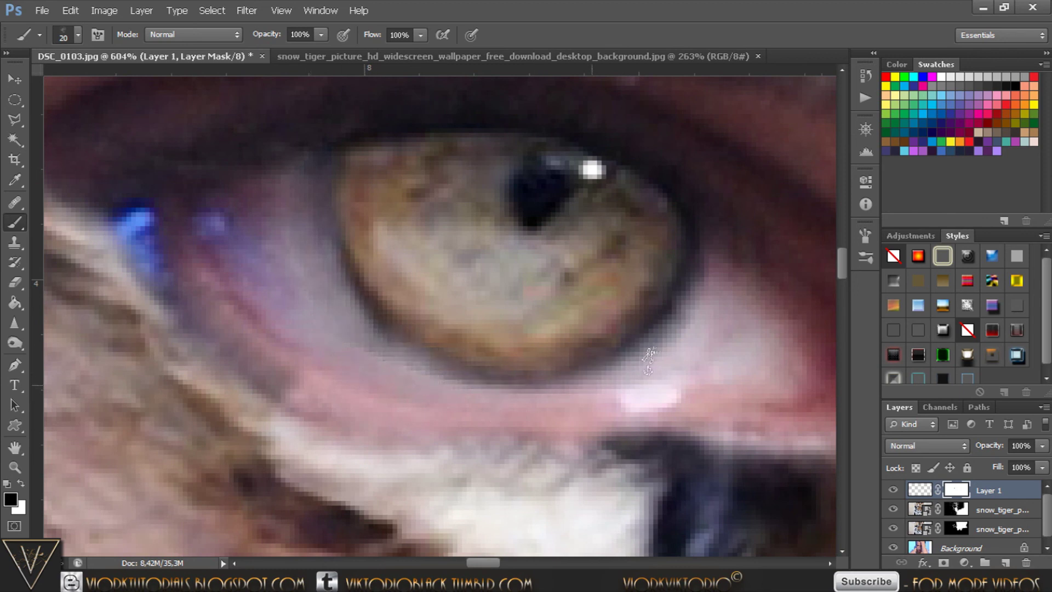
scroll(690, 187, up, 1)
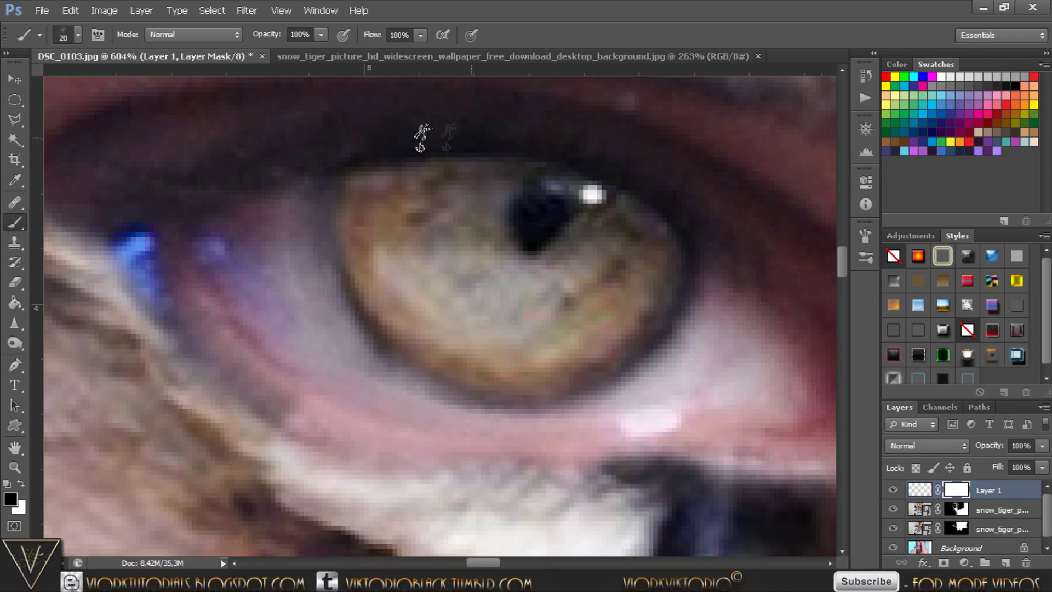
key(ctrl+0)
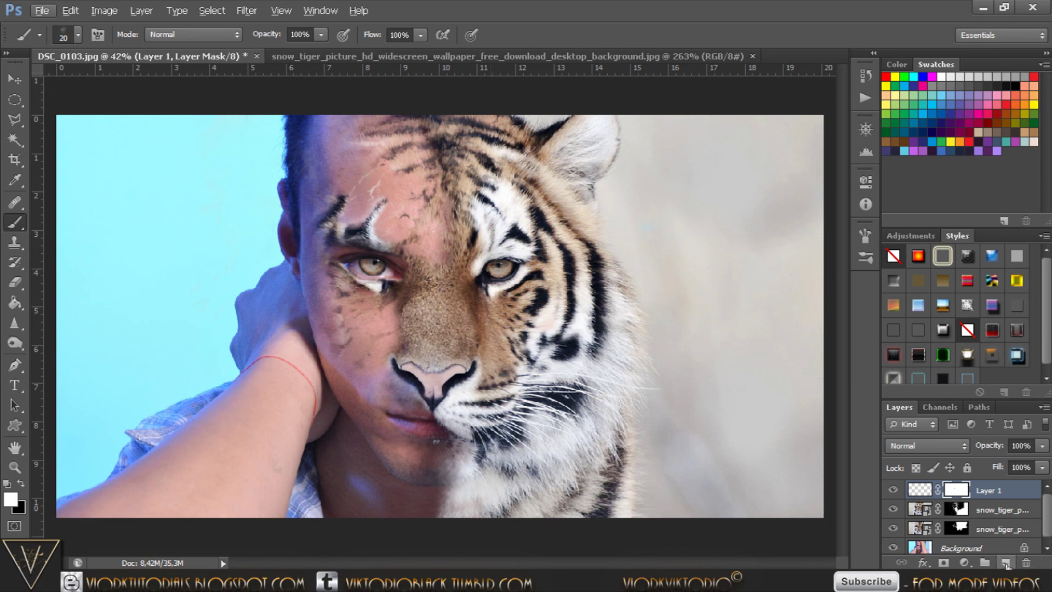
Step: Fill new Layer 2 with a merged copy of the composite via Apply Image, Multiply blending
click(1007, 563)
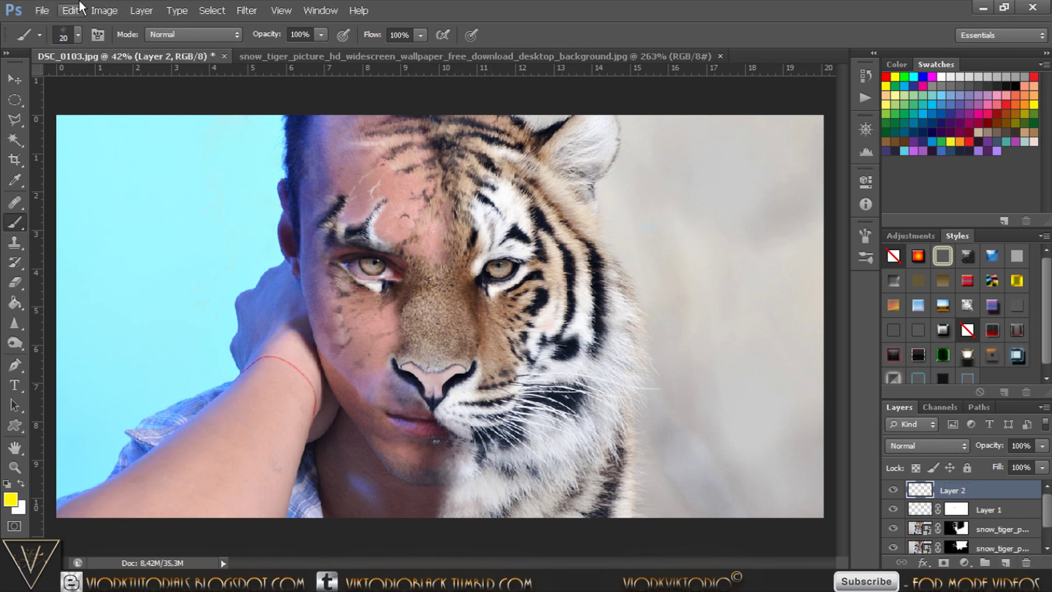
click(101, 11)
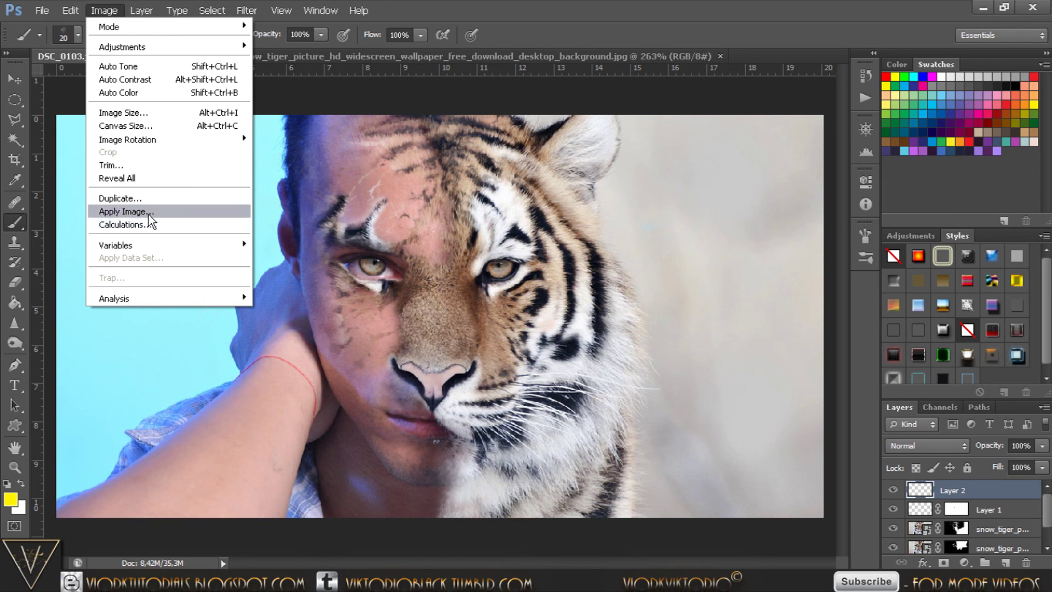
click(149, 215)
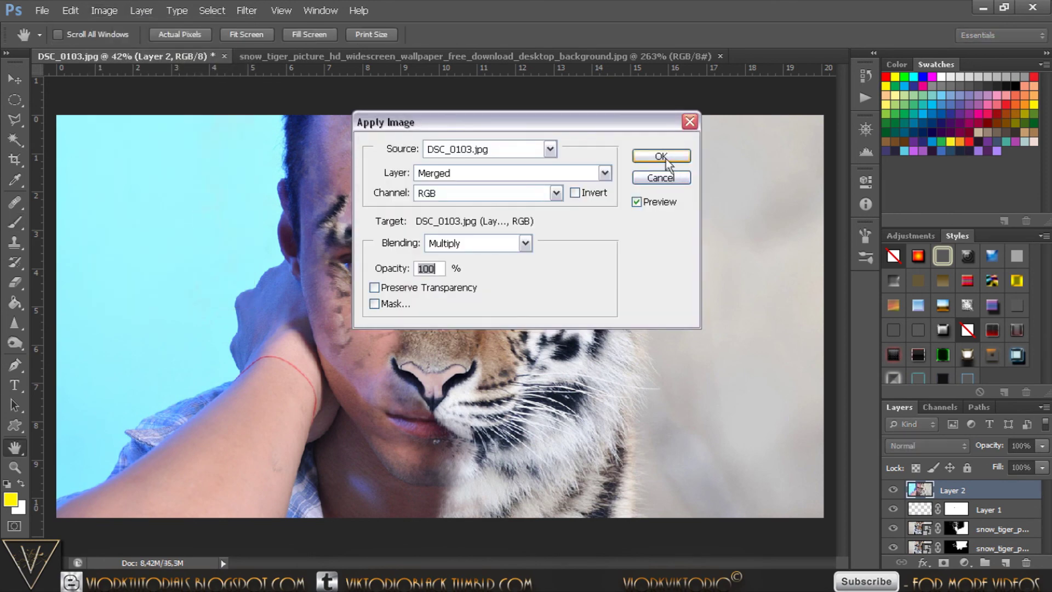
click(661, 156)
key(b)
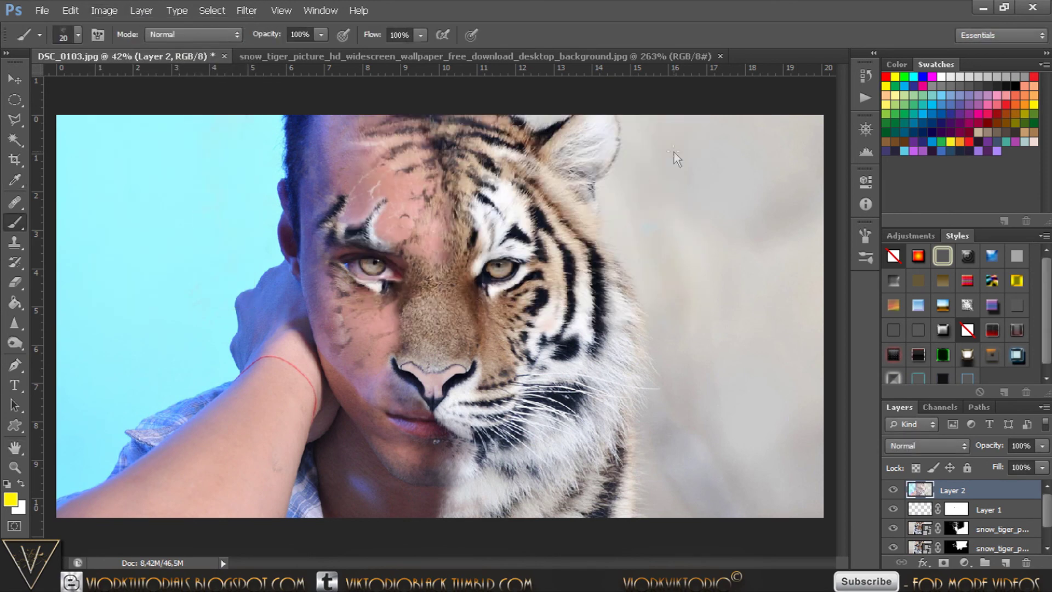
click(893, 490)
click(893, 491)
Step: Apply a High Pass filter at radius 5,3 pixels to Layer 2
click(244, 11)
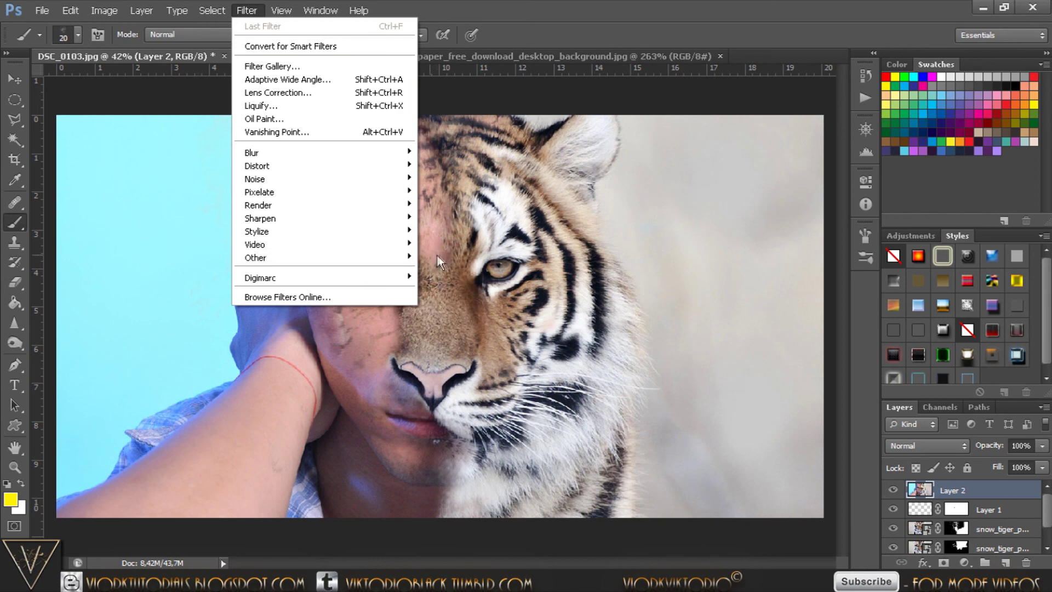
mouse_move(256, 257)
click(453, 269)
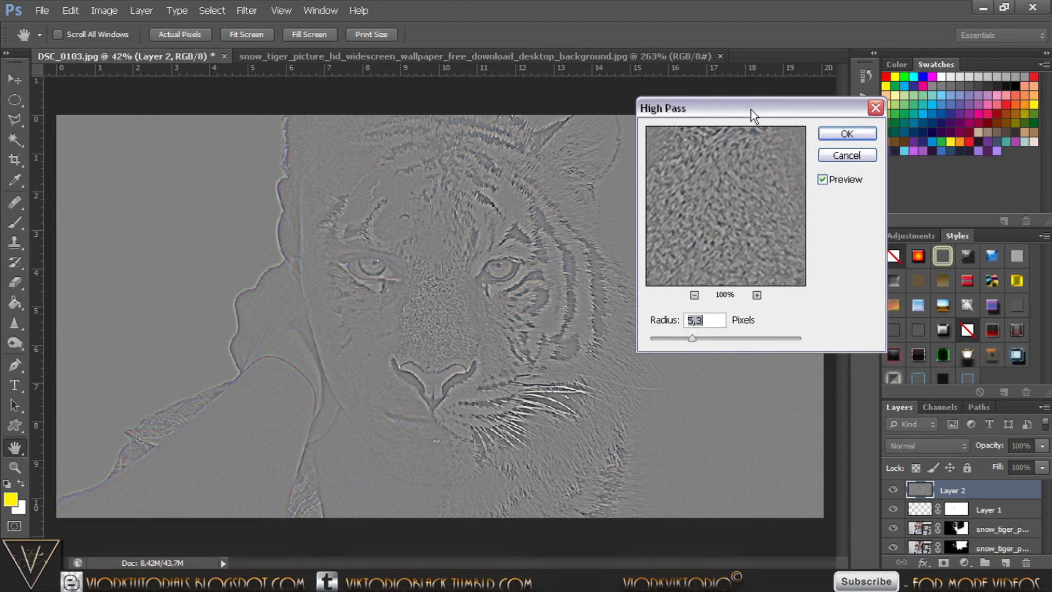
drag(752, 109, 880, 114)
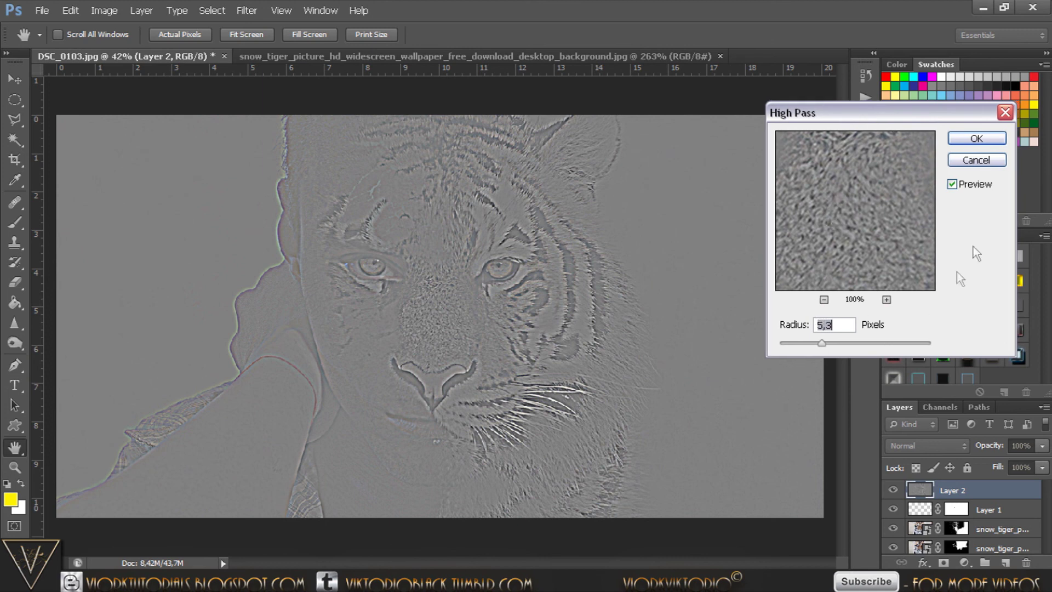
click(974, 143)
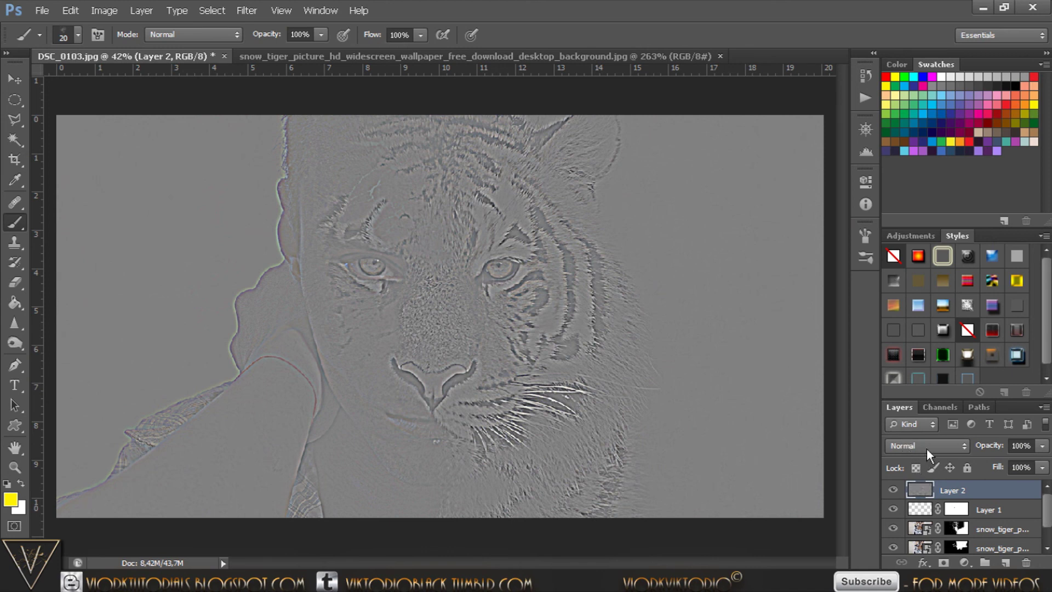
Step: Blend Layer 2 as Soft Light and compare the sharpening on and off
click(926, 449)
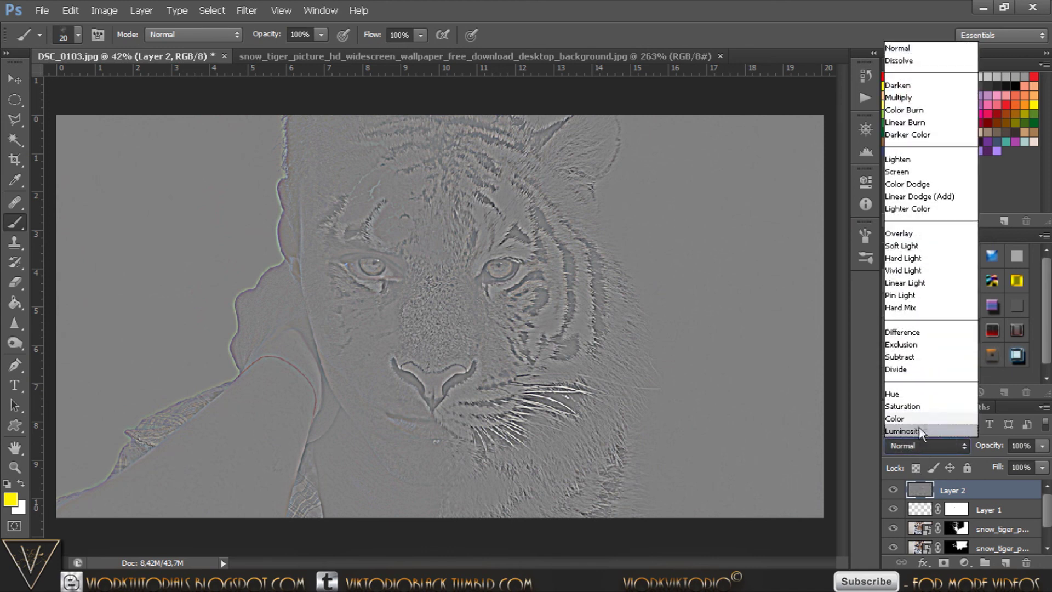
click(910, 245)
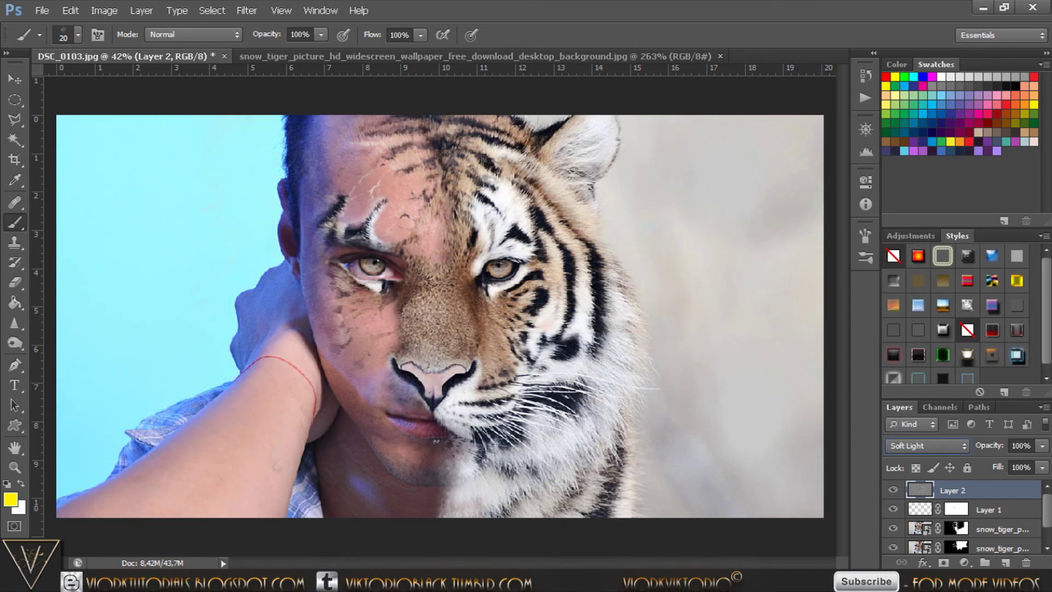
click(895, 491)
click(894, 491)
Step: Add a Gradient Map adjustment layer using the dark blue preset
click(964, 563)
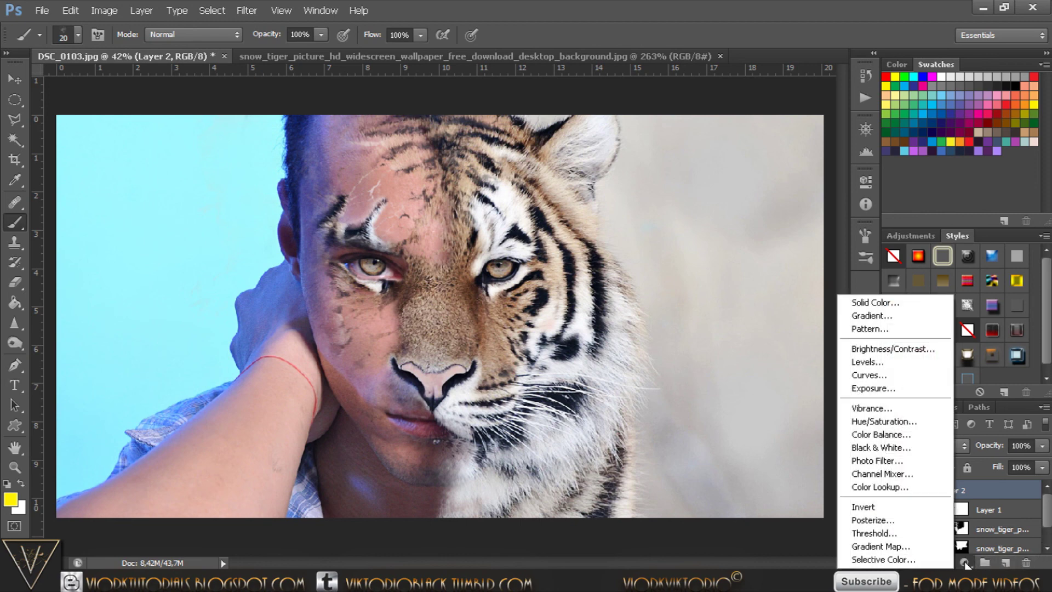
click(931, 546)
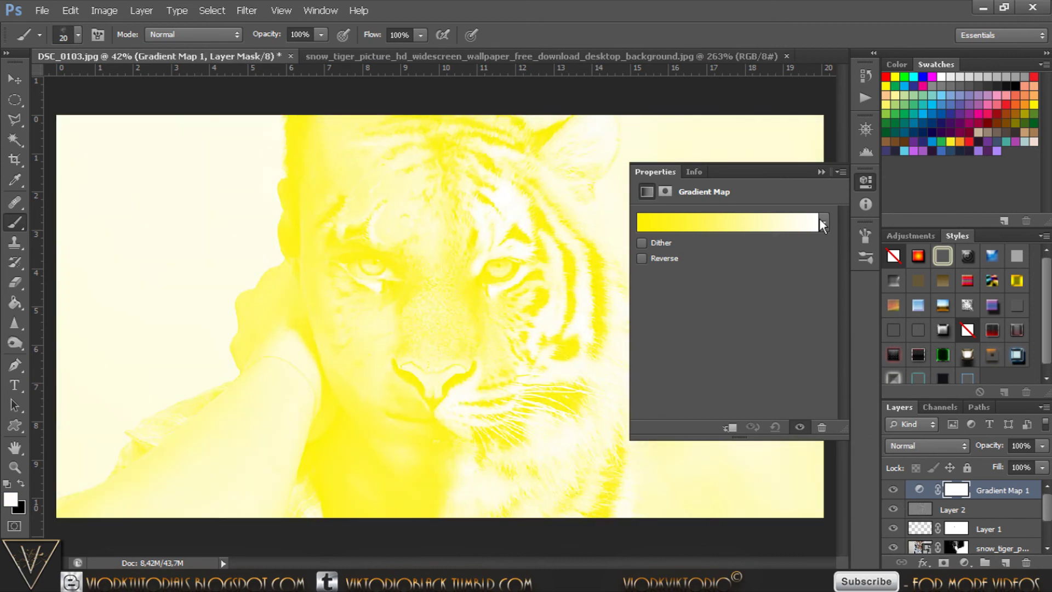
click(823, 223)
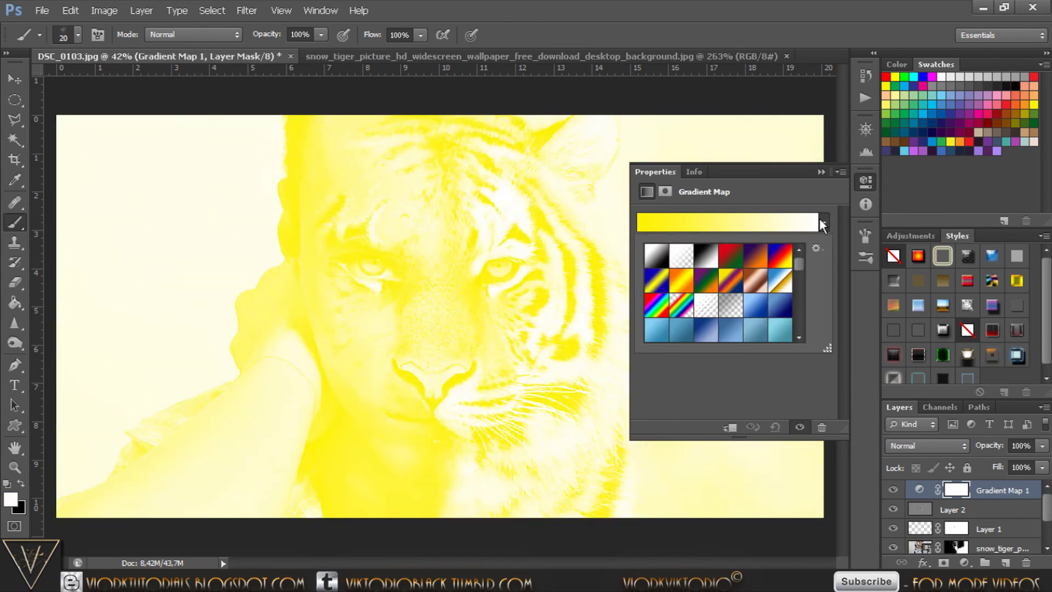
drag(800, 263, 798, 337)
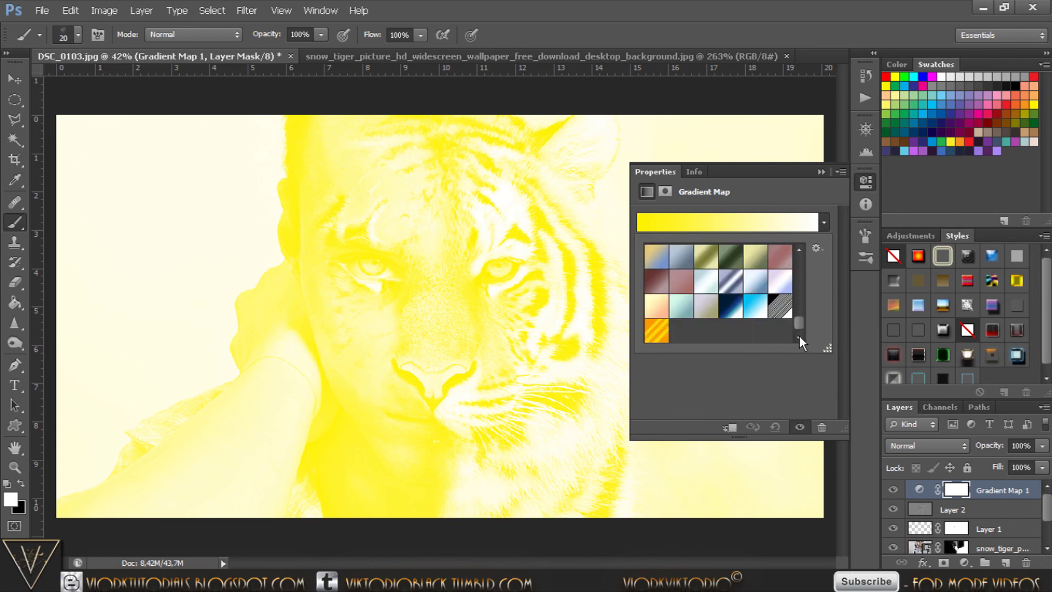
click(728, 312)
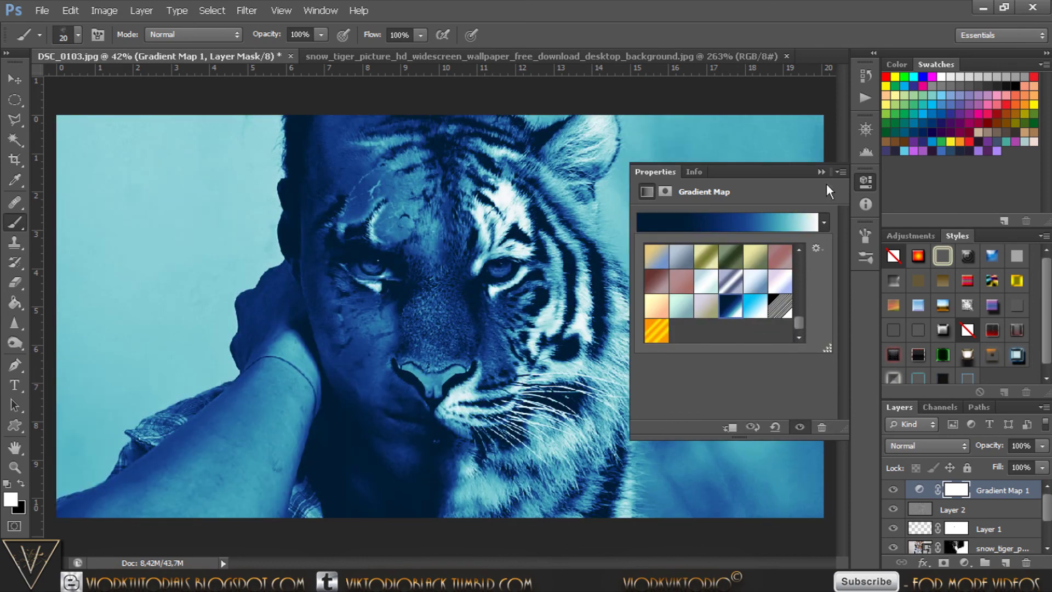
click(821, 172)
Step: Blend the Gradient Map as Soft Light at 50% opacity, then add empty Layer 3
click(927, 445)
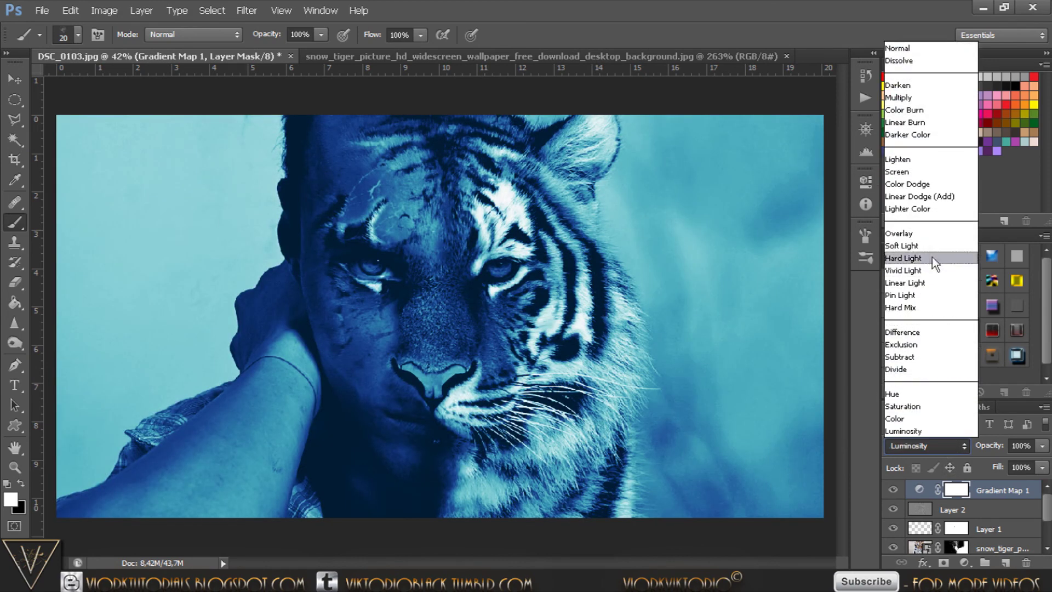
click(928, 246)
click(1021, 446)
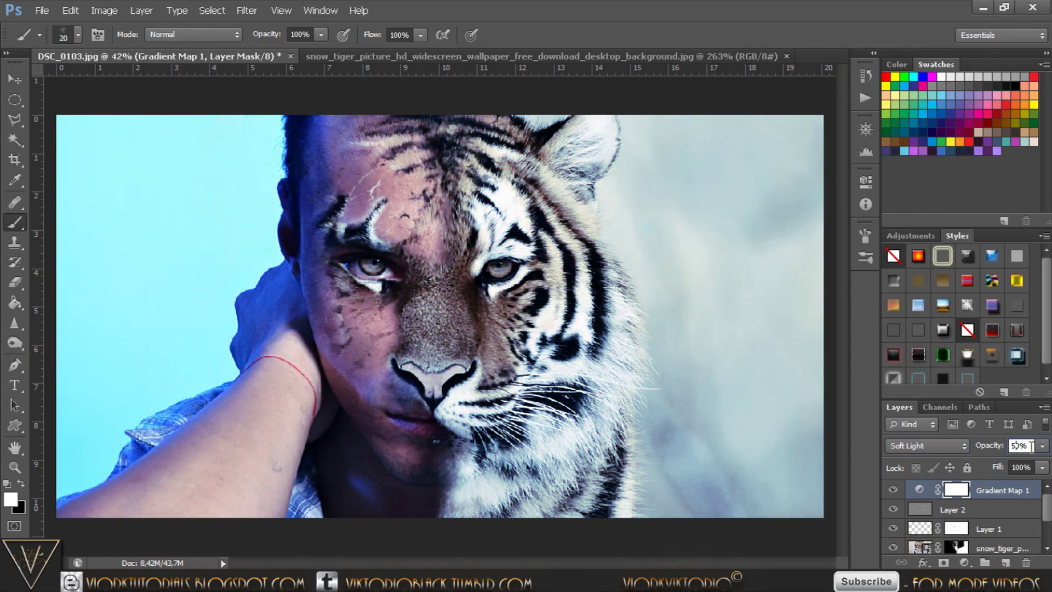
key(Return)
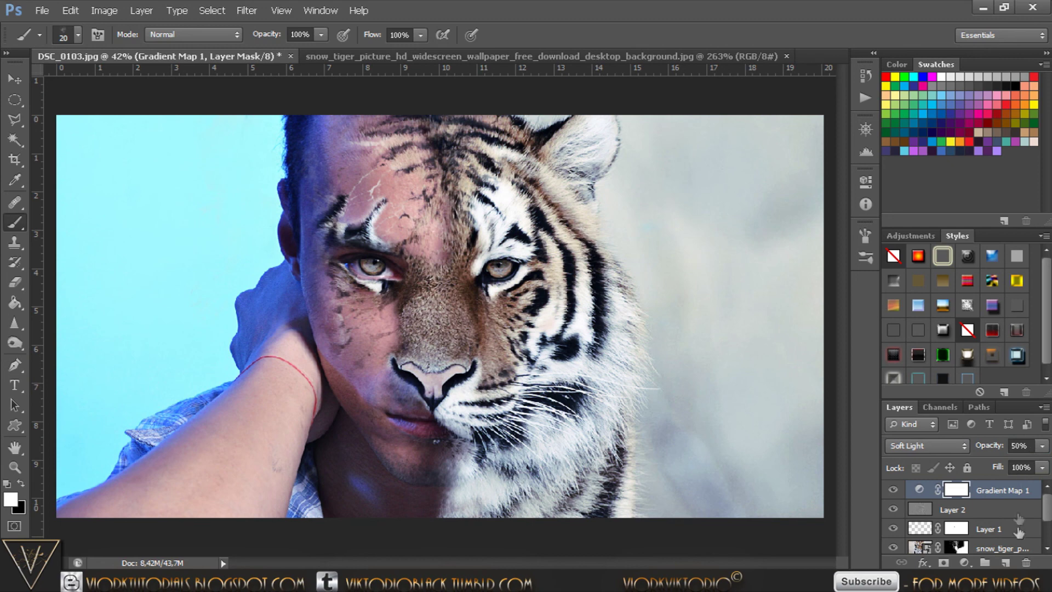
click(1006, 562)
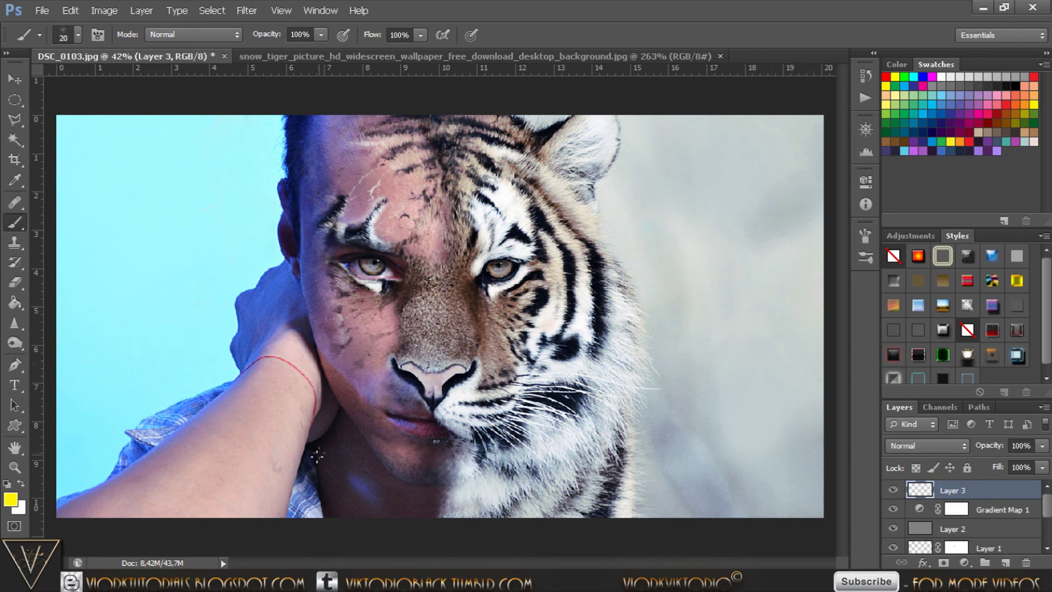
Step: Paint yellow over the tiger's and the man's irises on Layer 3
click(10, 499)
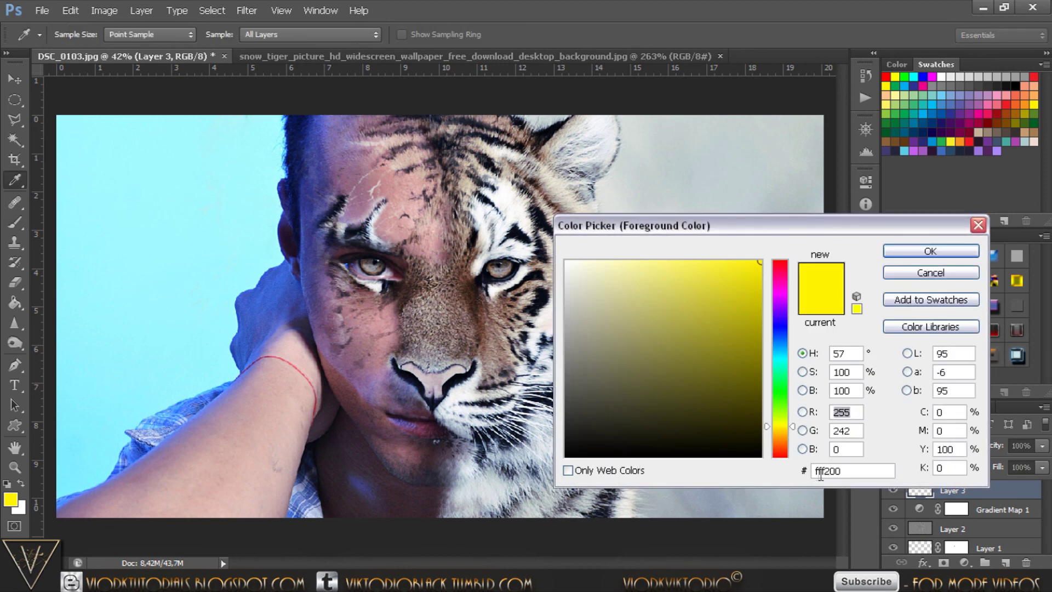
click(931, 251)
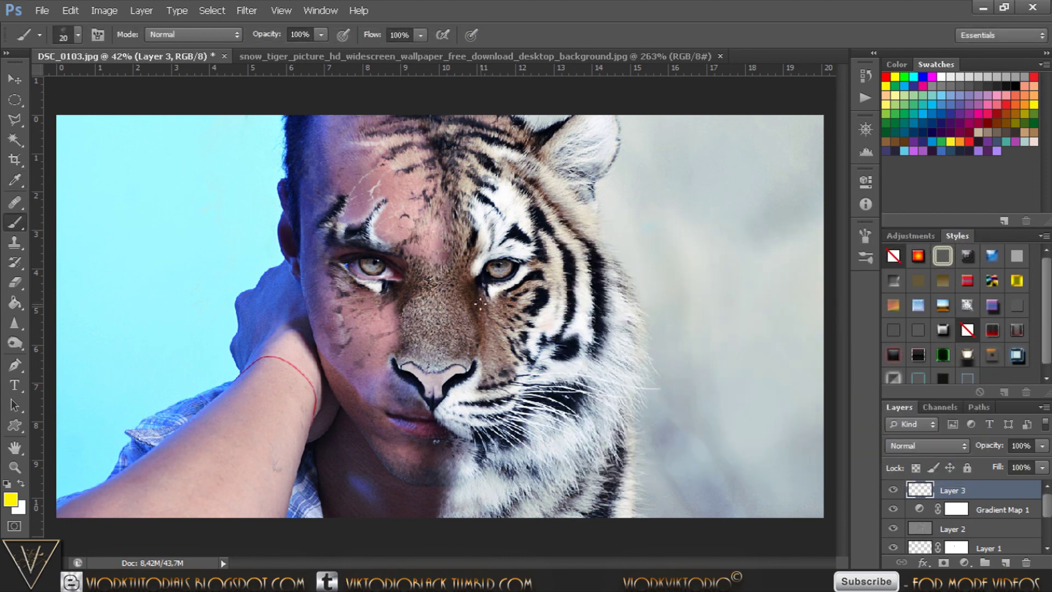
scroll(484, 282, up, 1)
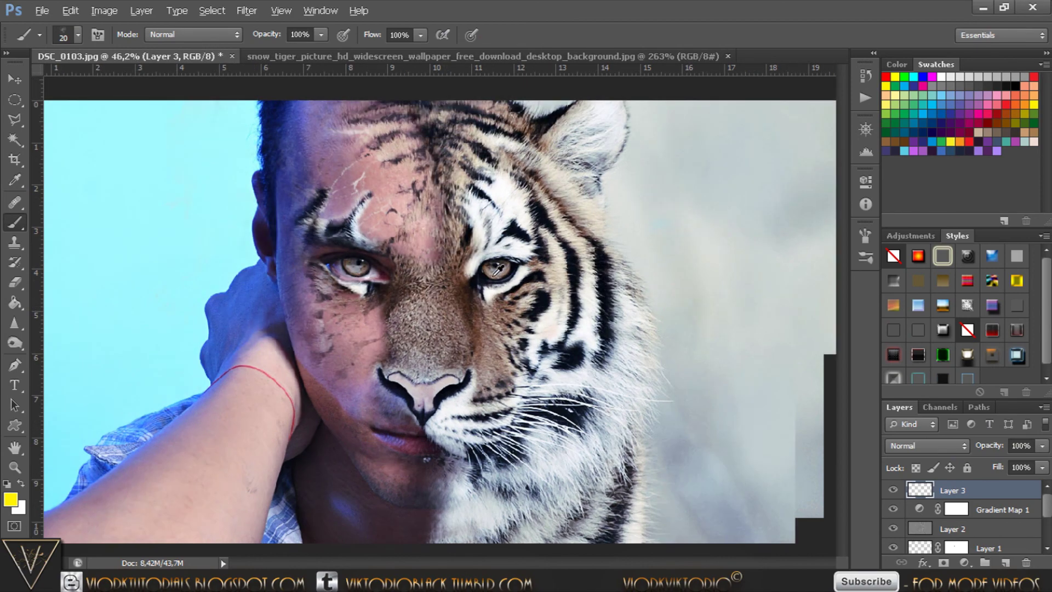
scroll(490, 276, up, 1)
scroll(499, 270, up, 2)
scroll(490, 274, up, 1)
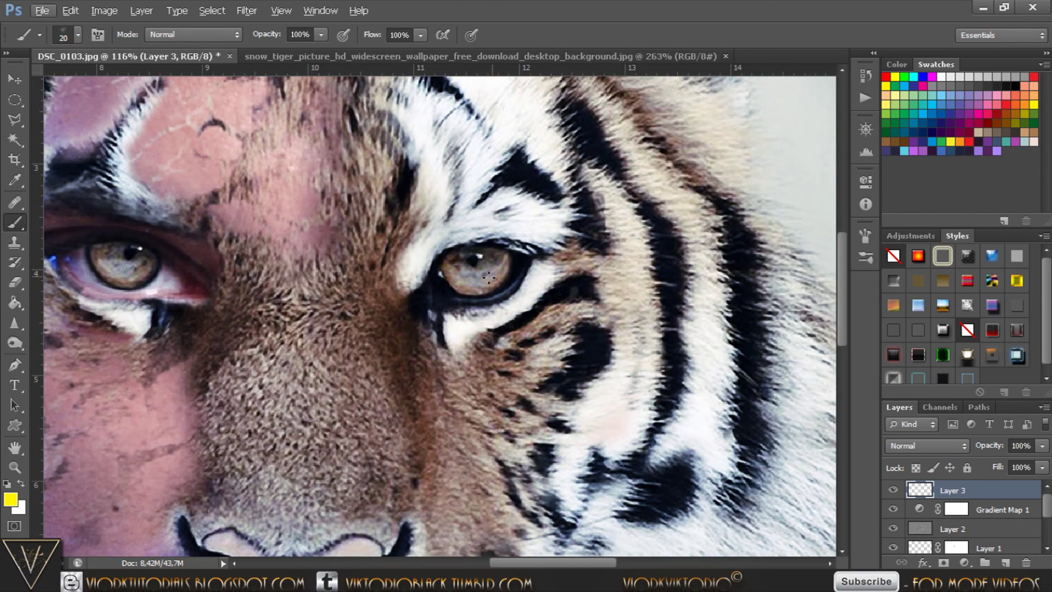
mouse_move(486, 268)
mouse_down()
mouse_move(499, 260)
mouse_move(447, 262)
mouse_move(471, 285)
mouse_move(456, 281)
mouse_up()
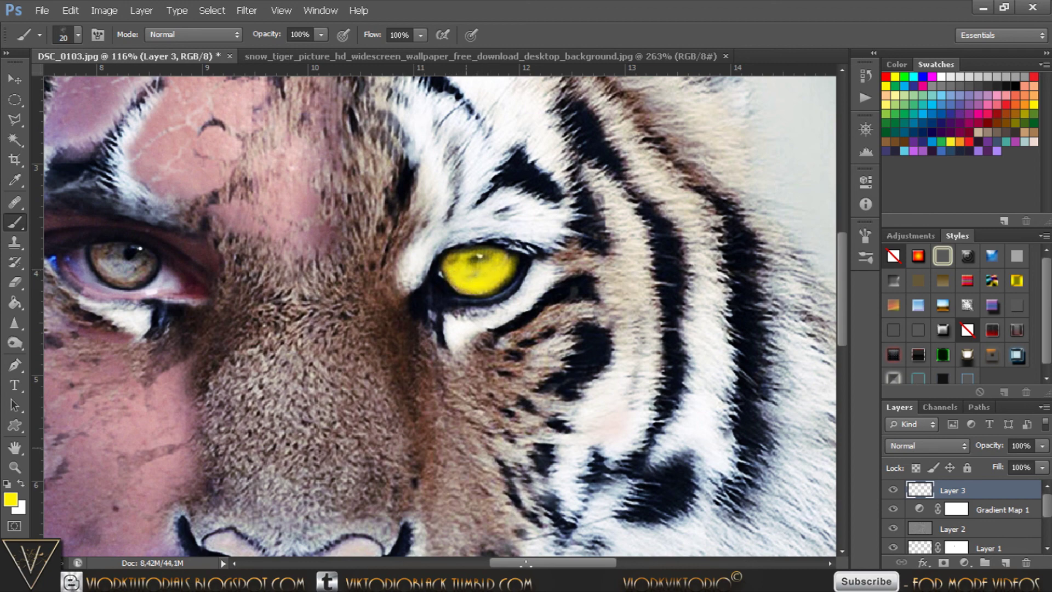
drag(531, 563, 499, 562)
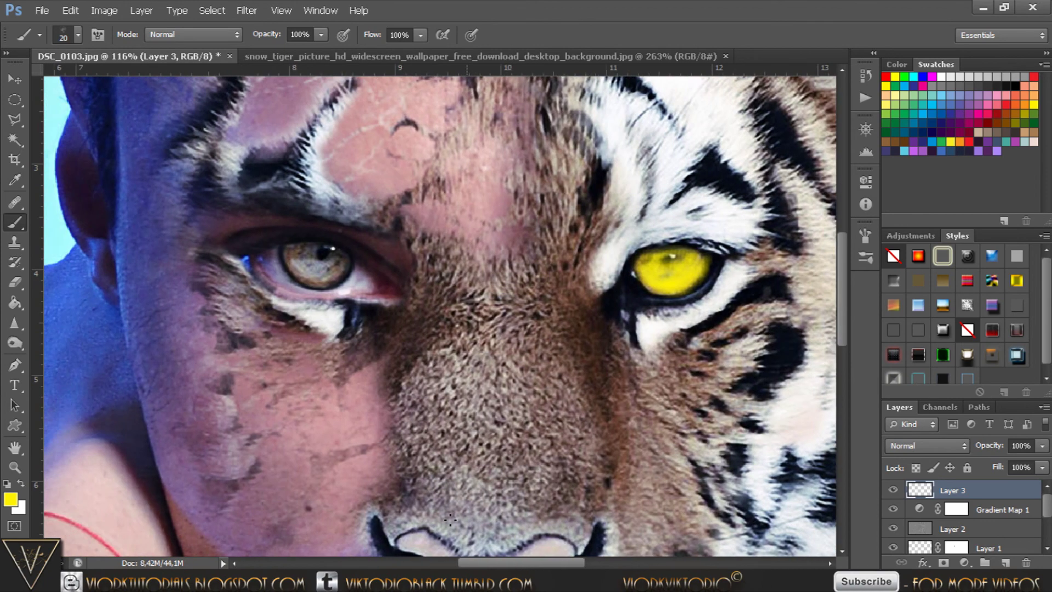
mouse_move(290, 254)
mouse_down()
mouse_move(301, 268)
mouse_move(318, 252)
mouse_move(307, 258)
mouse_move(339, 270)
mouse_move(305, 275)
mouse_move(345, 256)
mouse_move(328, 280)
mouse_move(329, 261)
mouse_move(285, 253)
mouse_up()
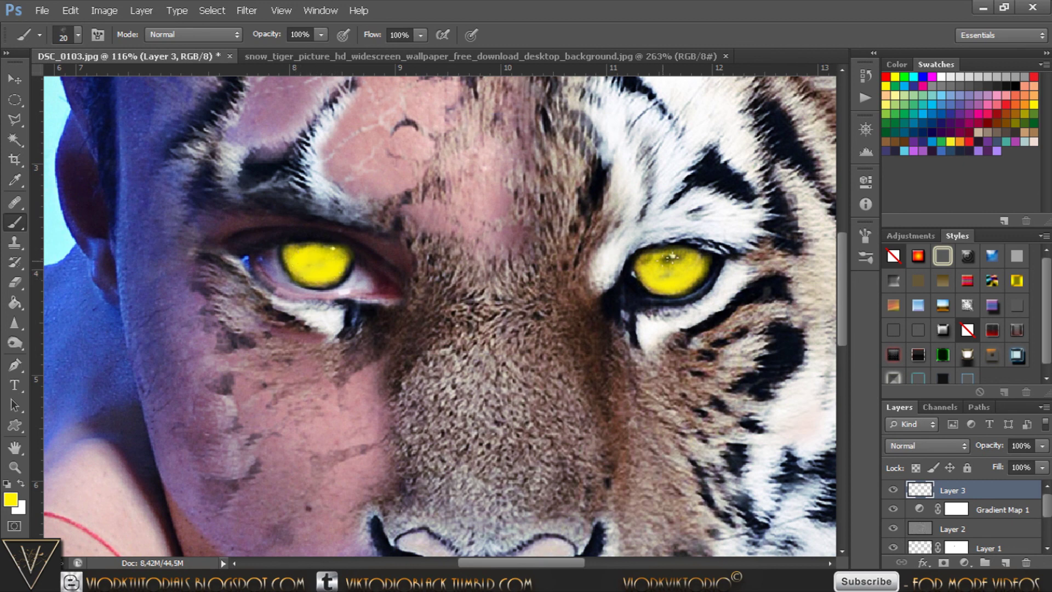
drag(656, 262, 665, 255)
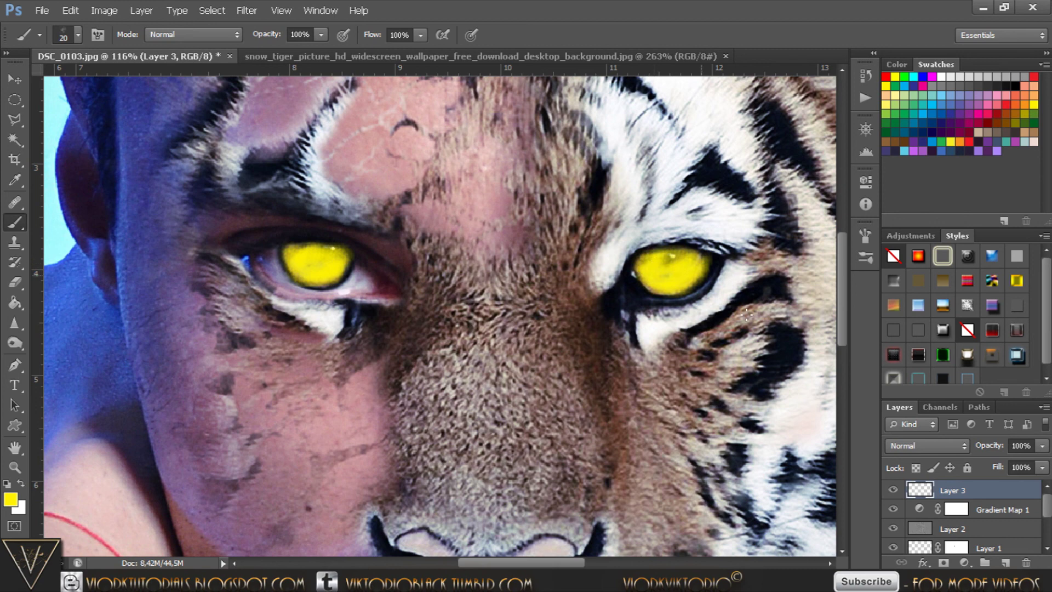
Step: Set the yellow eye layer to Overlay blending and zoom back out
click(958, 443)
click(938, 235)
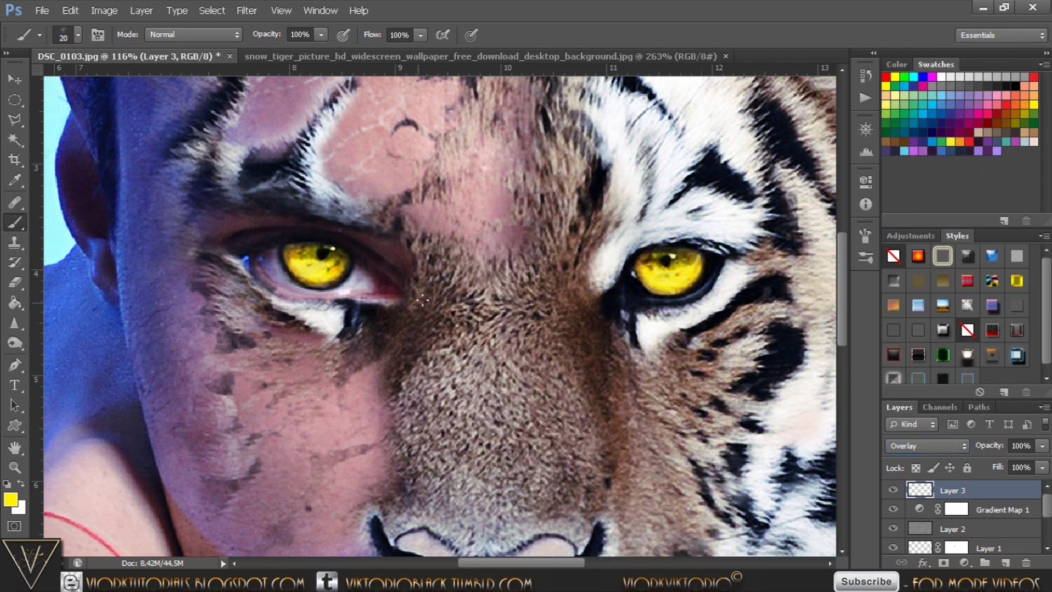
scroll(433, 291, down, 1)
scroll(433, 290, down, 1)
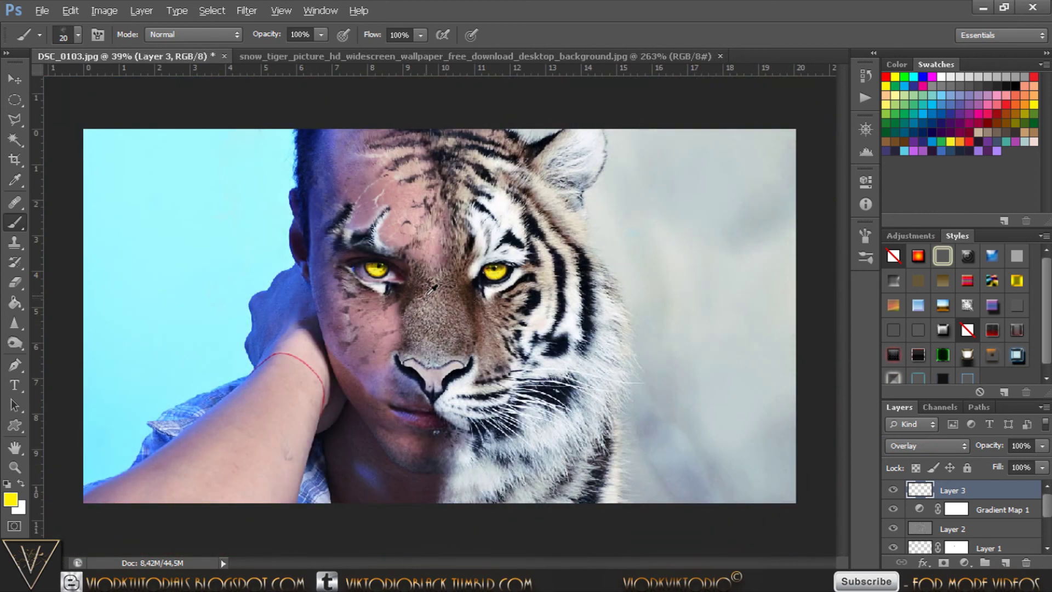
Step: Add Layer 4 filled with 50% Gray and lower its opacity to 26%
click(1005, 563)
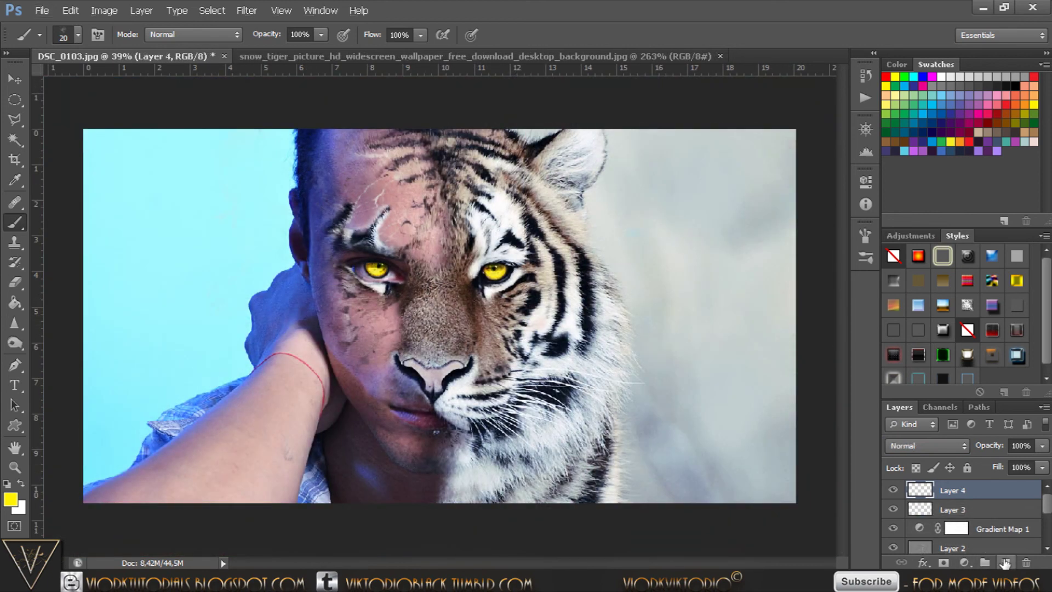
click(99, 9)
mouse_move(70, 10)
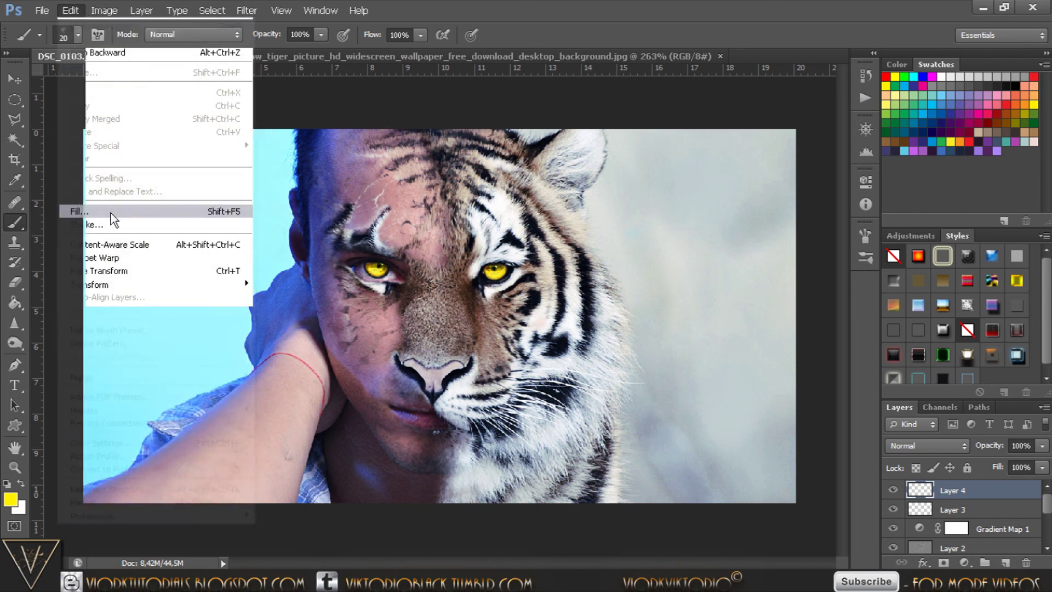
click(110, 213)
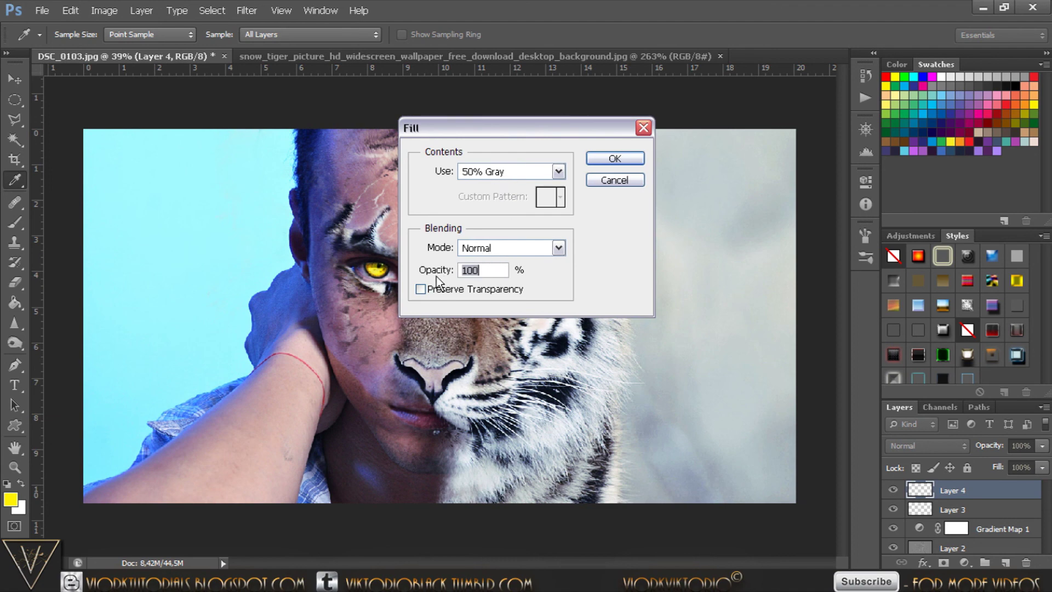
click(626, 157)
key(b)
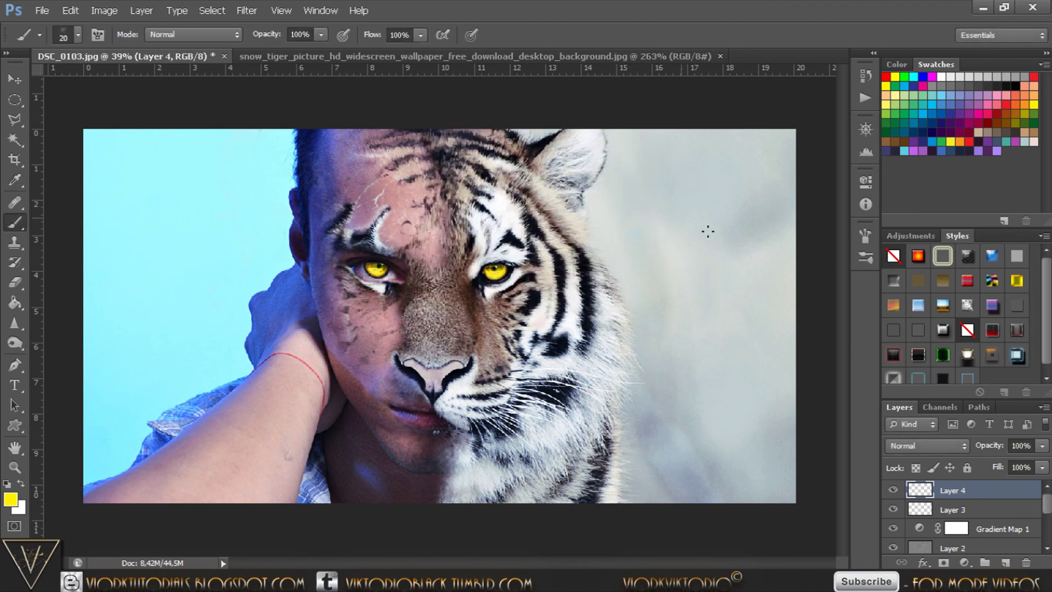
drag(994, 449, 933, 453)
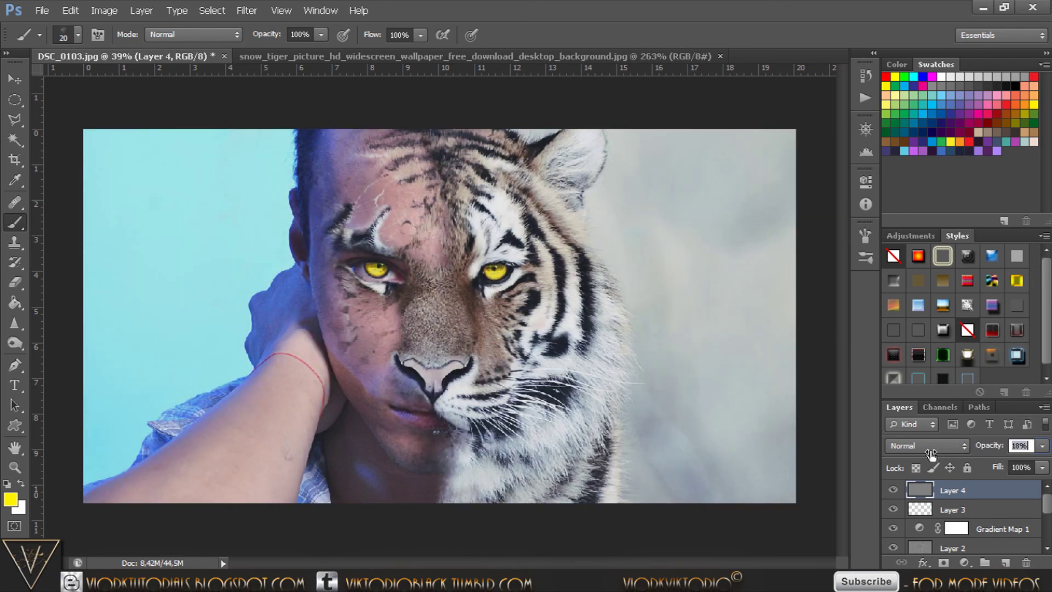
drag(932, 453, 923, 453)
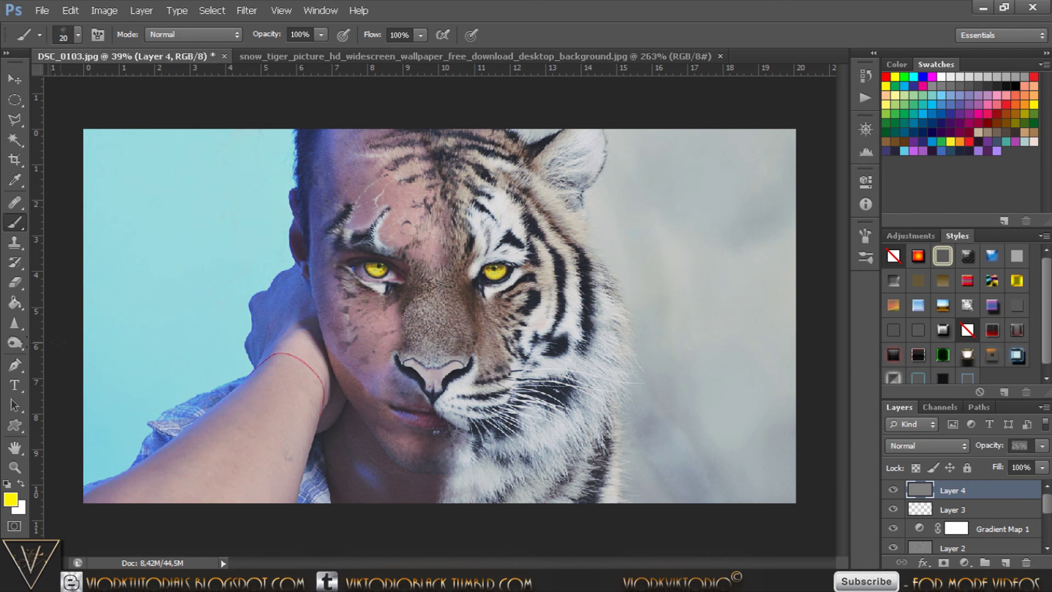
click(15, 343)
Step: Burn the tiger's forehead stripes, the areas above and near the eye, and the nose
right_click(13, 345)
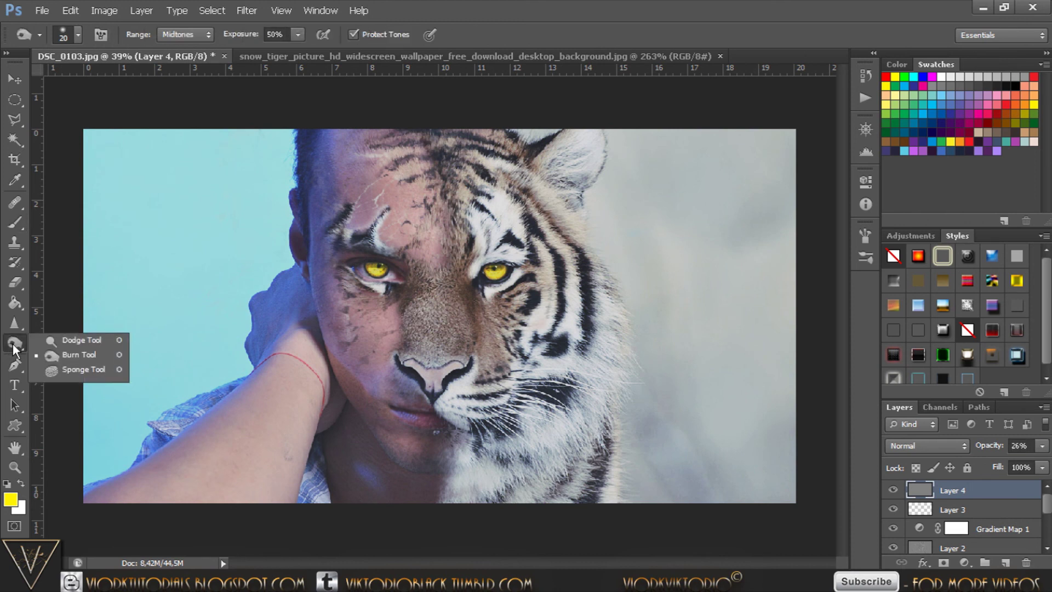
click(61, 355)
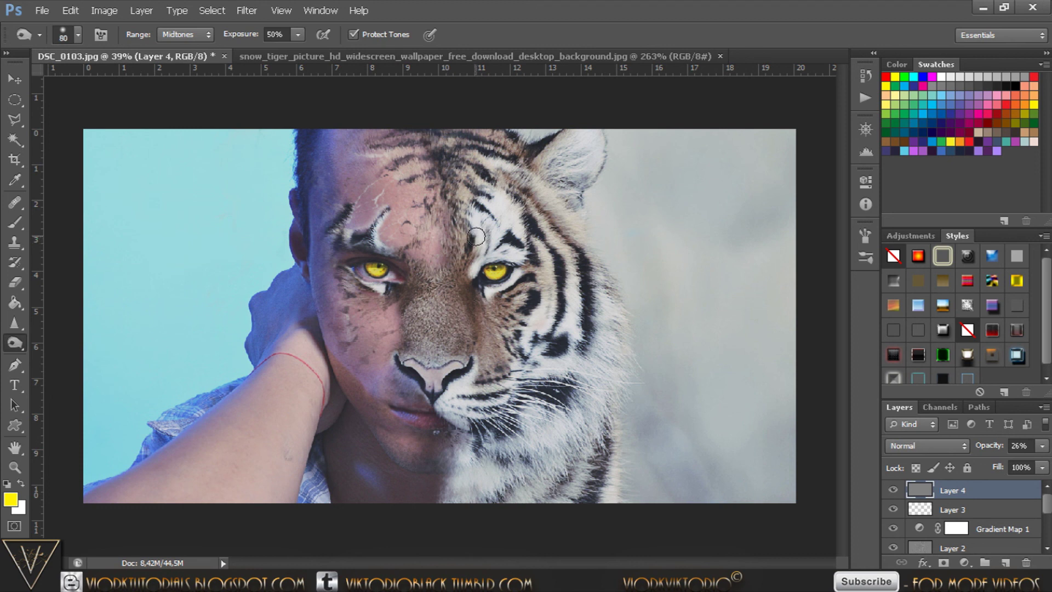
mouse_move(457, 161)
mouse_down()
mouse_move(488, 149)
mouse_move(479, 193)
mouse_up()
key(bracketleft)
key(bracketleft)
mouse_move(462, 257)
mouse_down()
mouse_move(514, 240)
mouse_move(548, 251)
mouse_up()
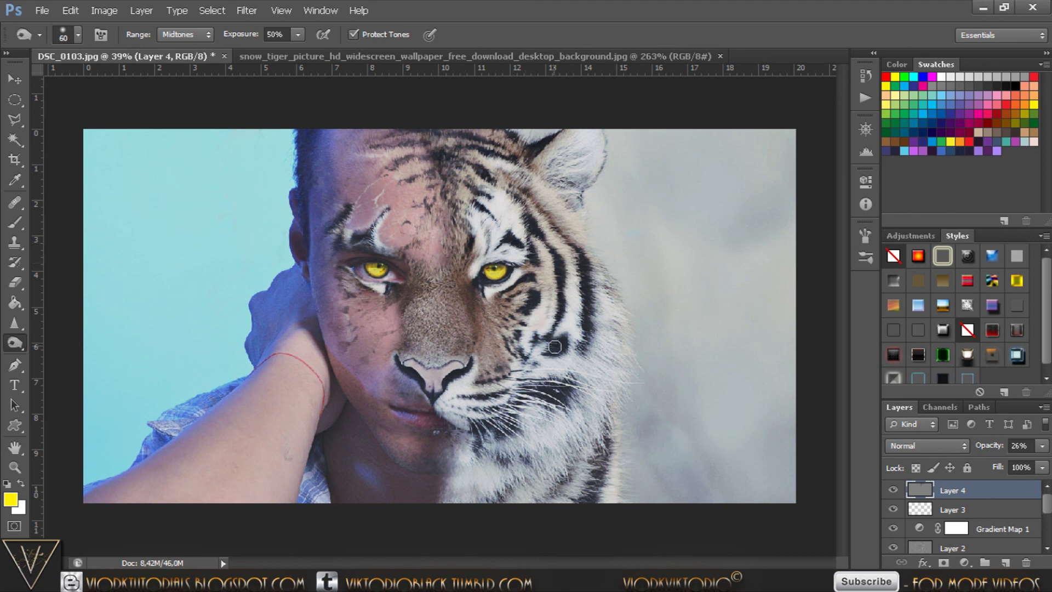
drag(440, 378, 416, 360)
key(bracketright)
key(bracketright)
key(bracketright)
drag(477, 277, 470, 299)
scroll(515, 263, up, 5)
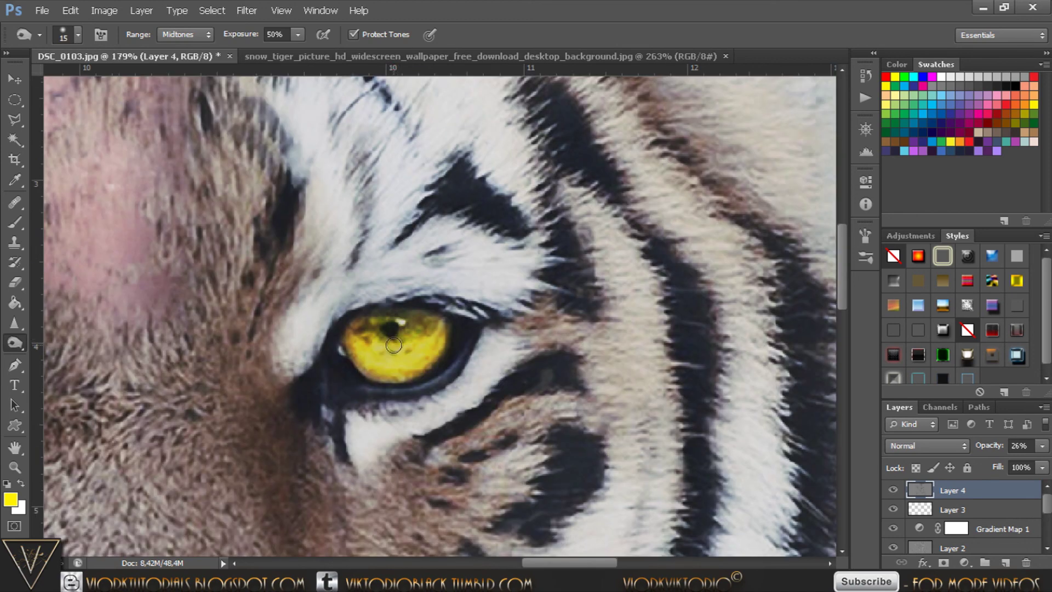
Step: Dodge the tiger's upper iris with a smaller brush to brighten it
right_click(15, 343)
click(82, 341)
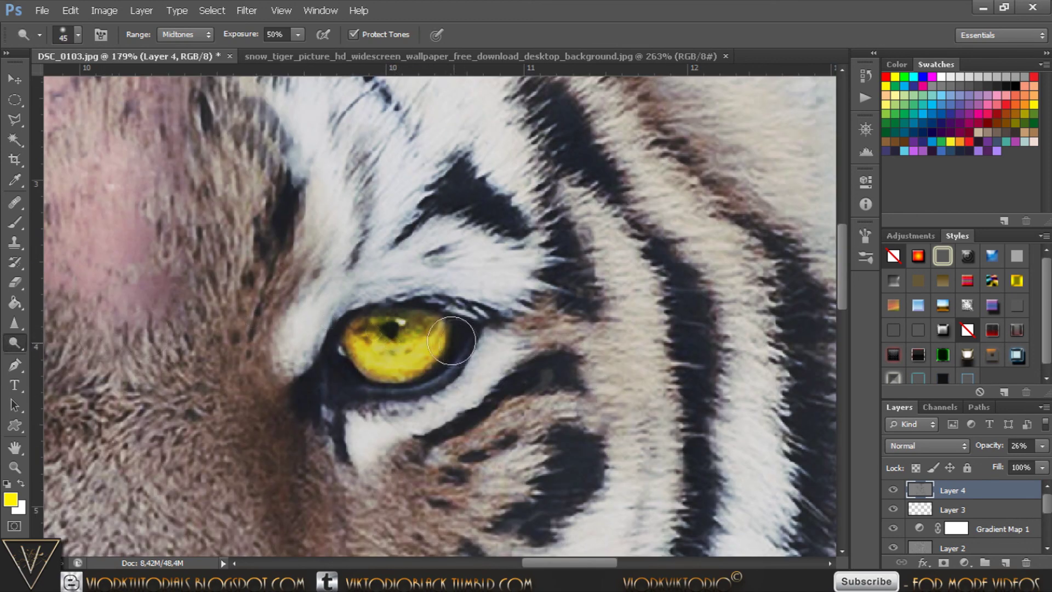
drag(420, 329, 433, 318)
key(bracketleft)
drag(586, 564, 539, 564)
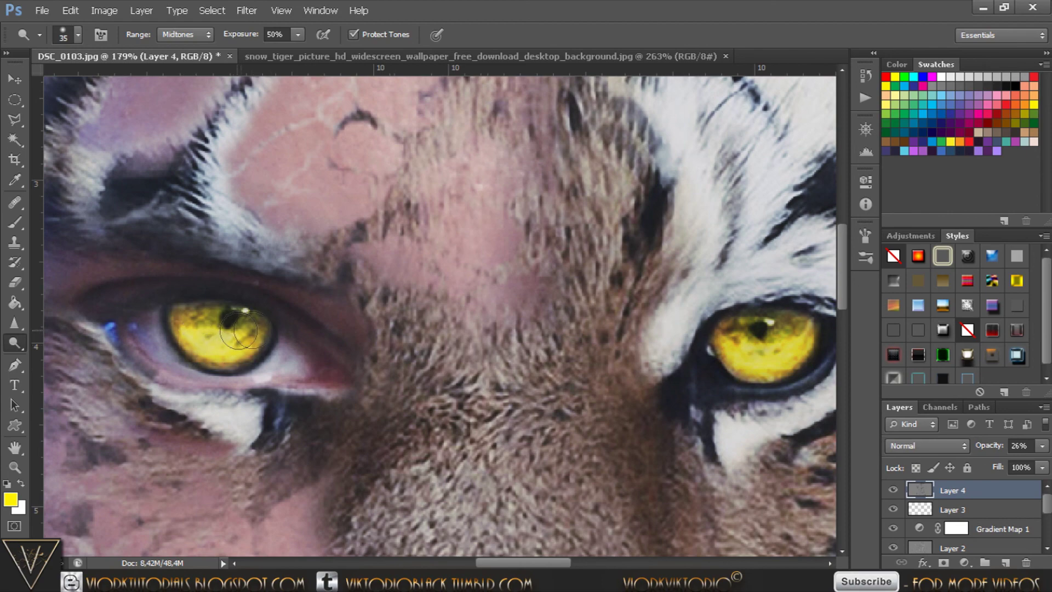
scroll(281, 340, down, 1)
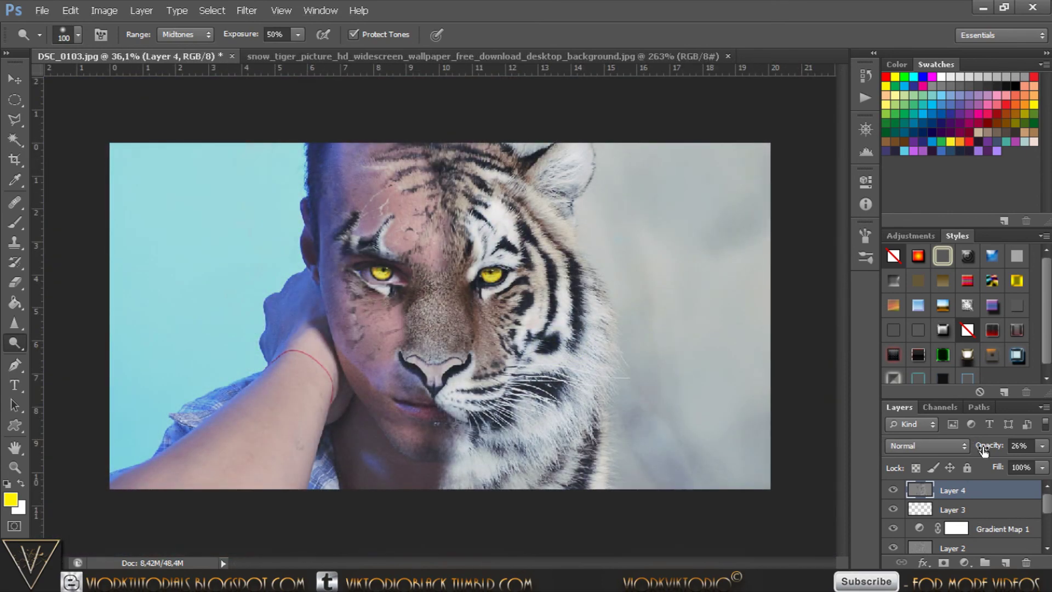
Step: Set the gray Layer 4 to 100% opacity and Soft Light blending
drag(983, 450, 1024, 449)
key(Return)
click(954, 443)
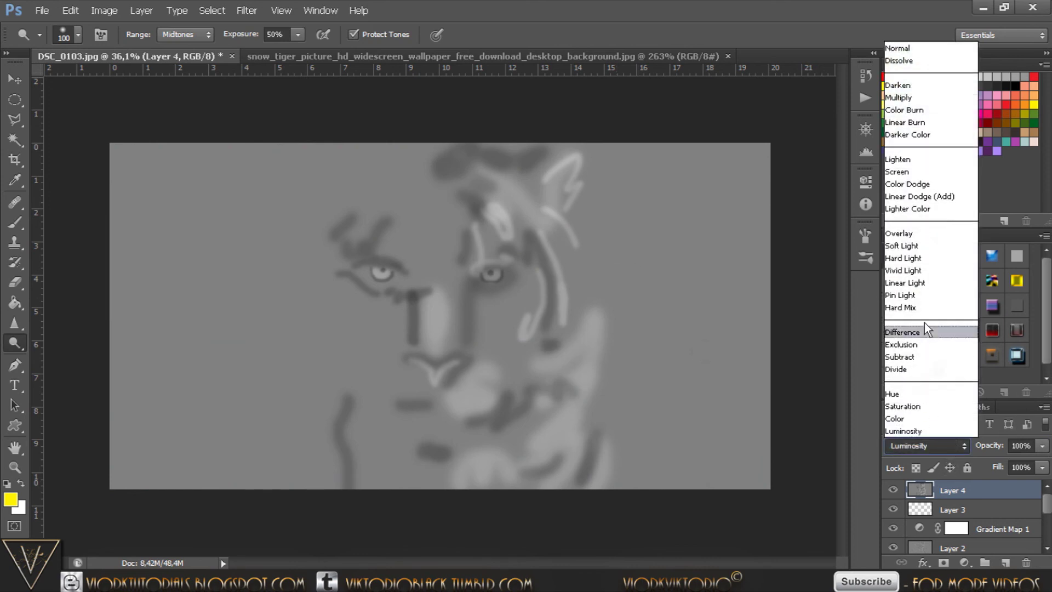
click(901, 246)
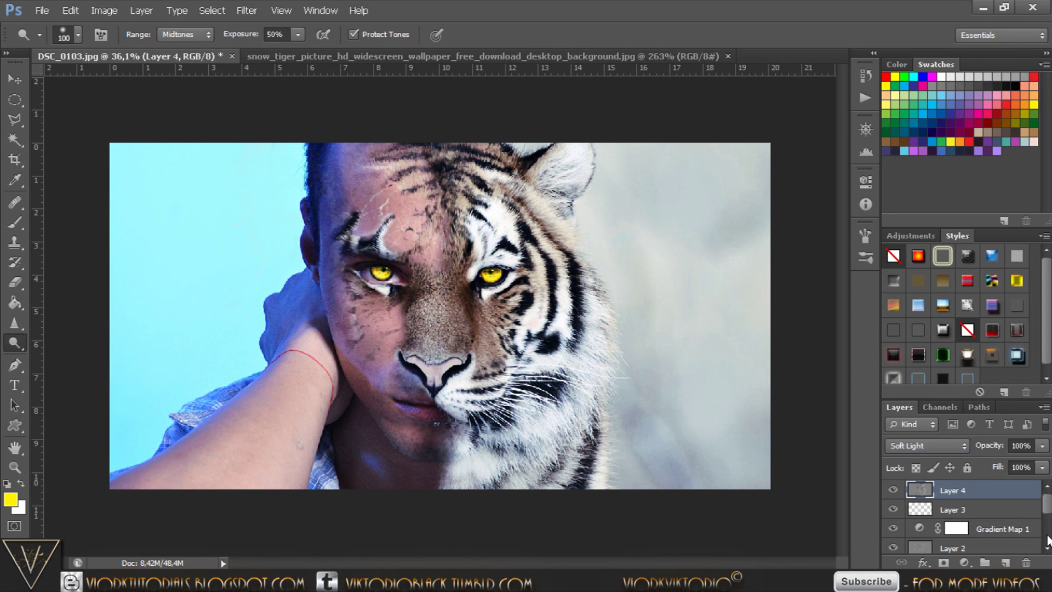
Step: Add a Curves layer with shadows pulled down and highlights lifted into an S-curve
click(963, 561)
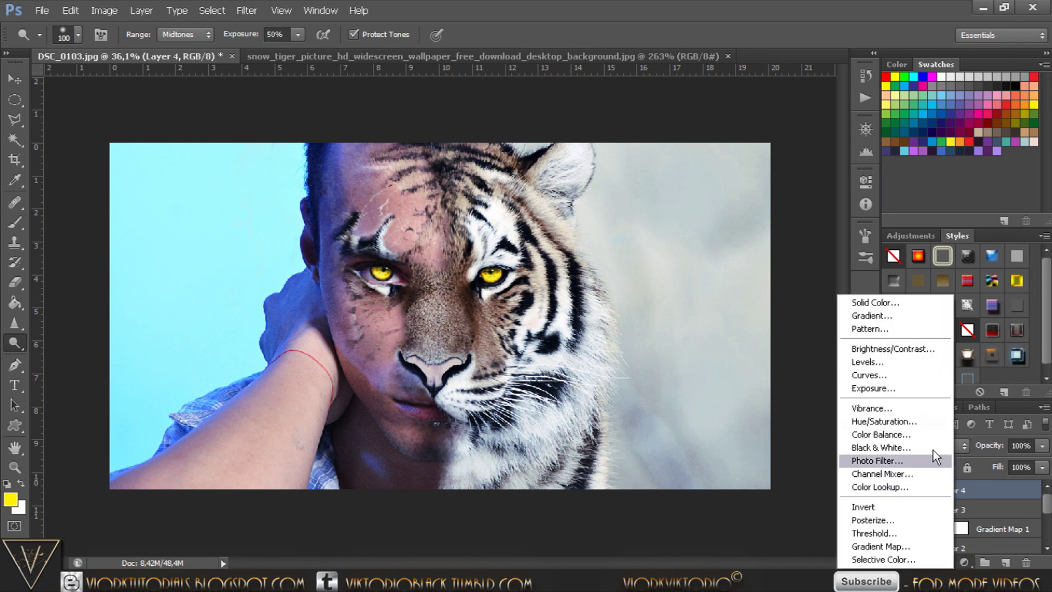
click(913, 378)
drag(708, 366, 714, 373)
drag(788, 295, 781, 288)
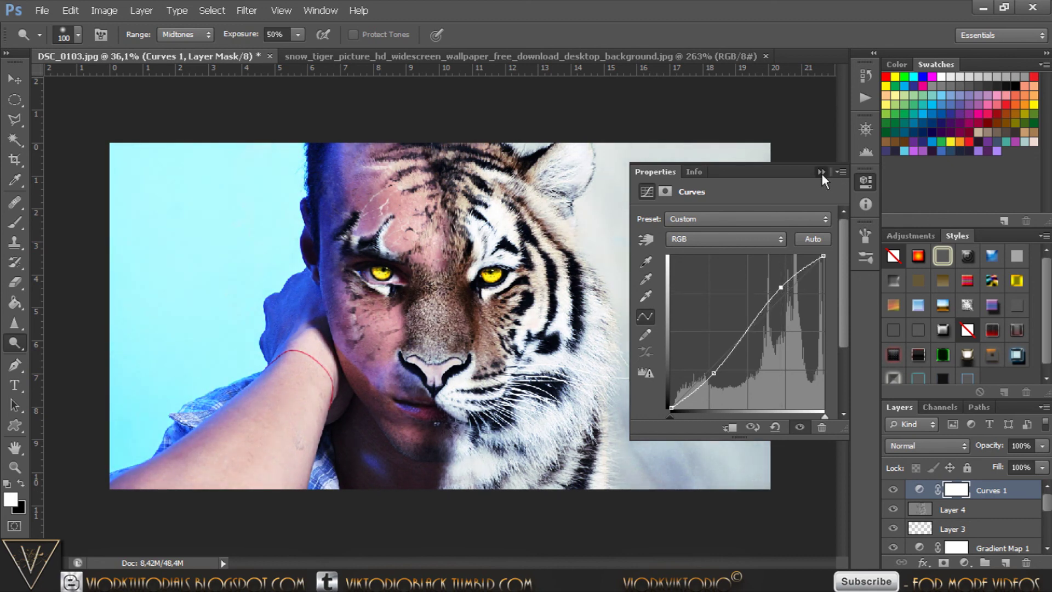
click(821, 172)
scroll(562, 292, up, 2)
key(alt)
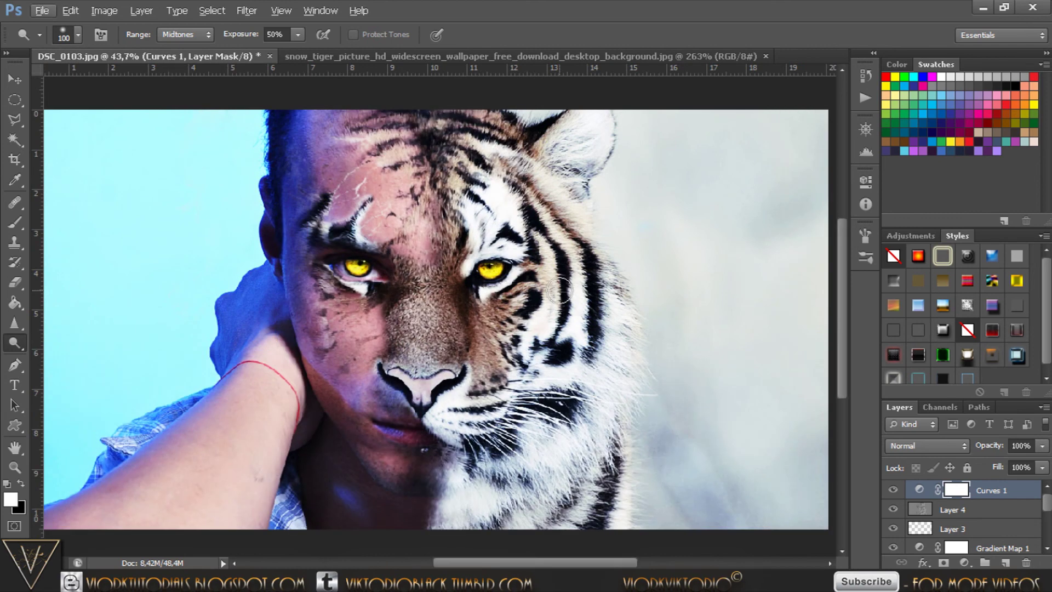